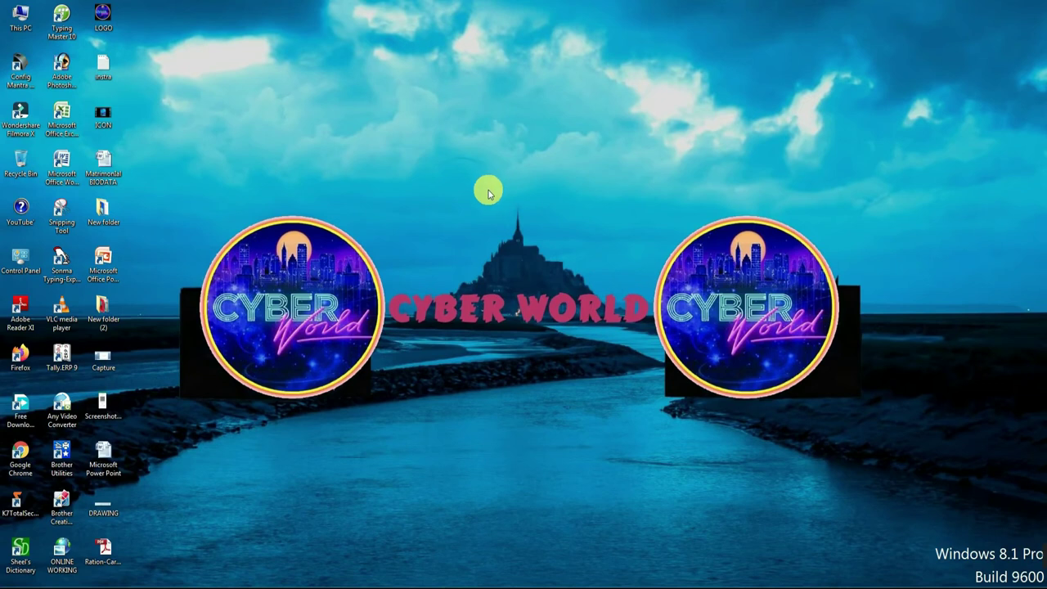
Step: Refresh the desktop and launch Microsoft Office PowerPoint 2007 from its desktop icon
right_click(485, 191)
left_click(512, 223)
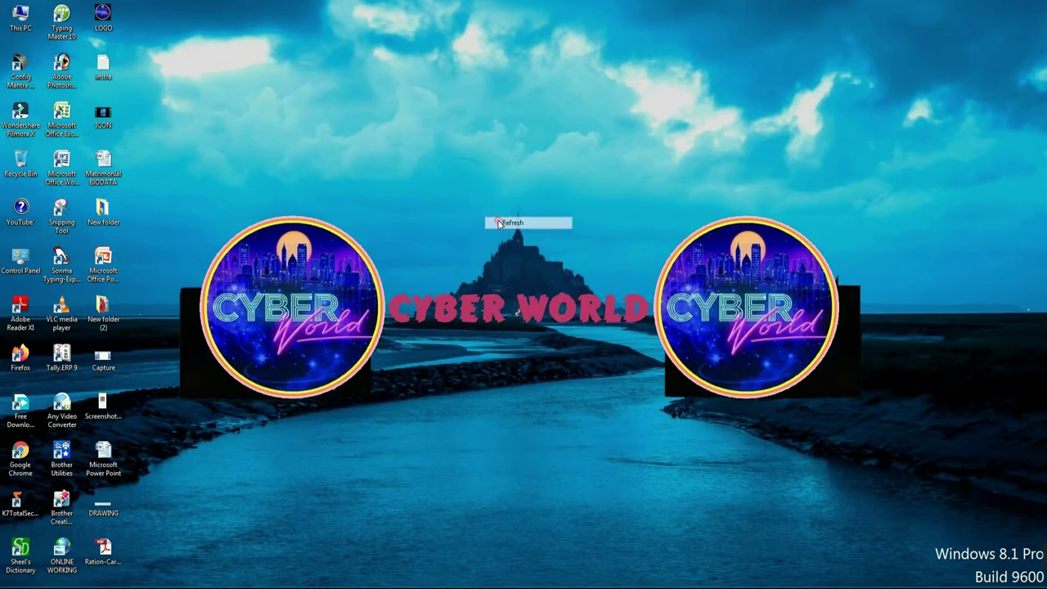
double_click(114, 261)
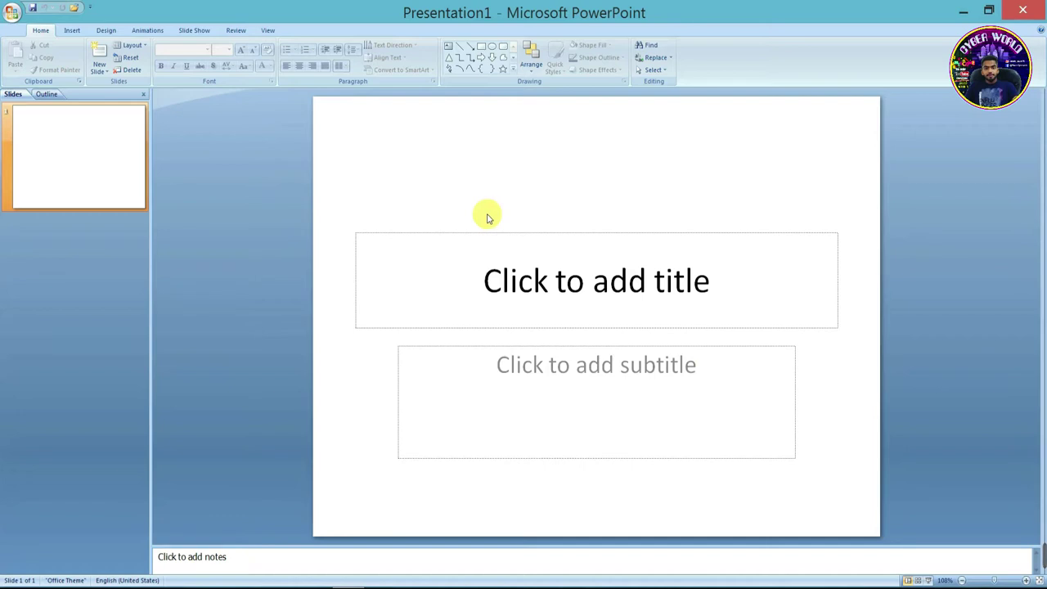
left_click(535, 284)
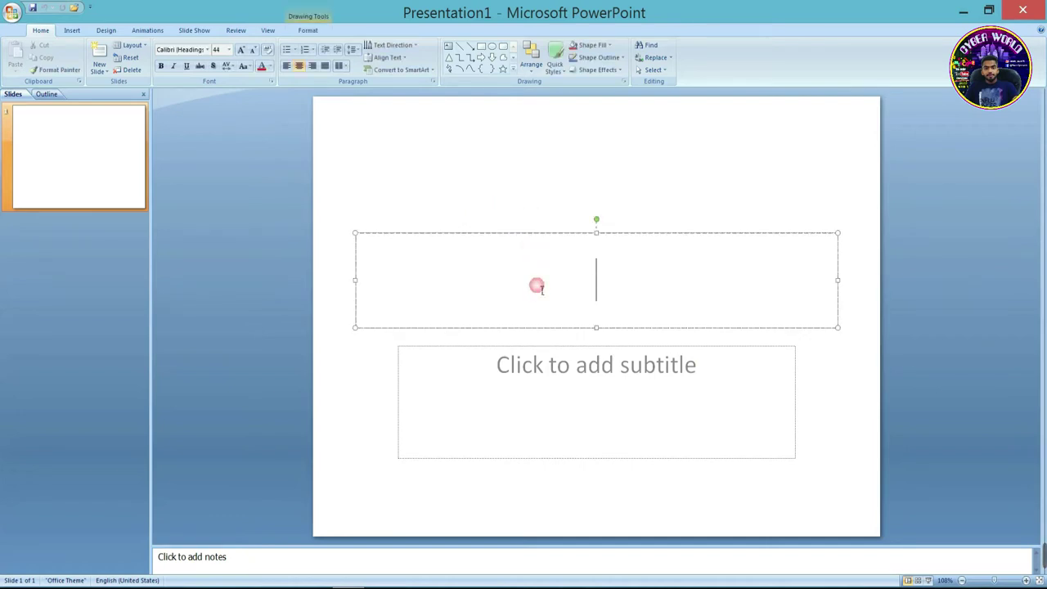
left_click(511, 389)
left_click(505, 303)
left_click(509, 385)
left_click(508, 297)
left_click(501, 347)
left_click(505, 317)
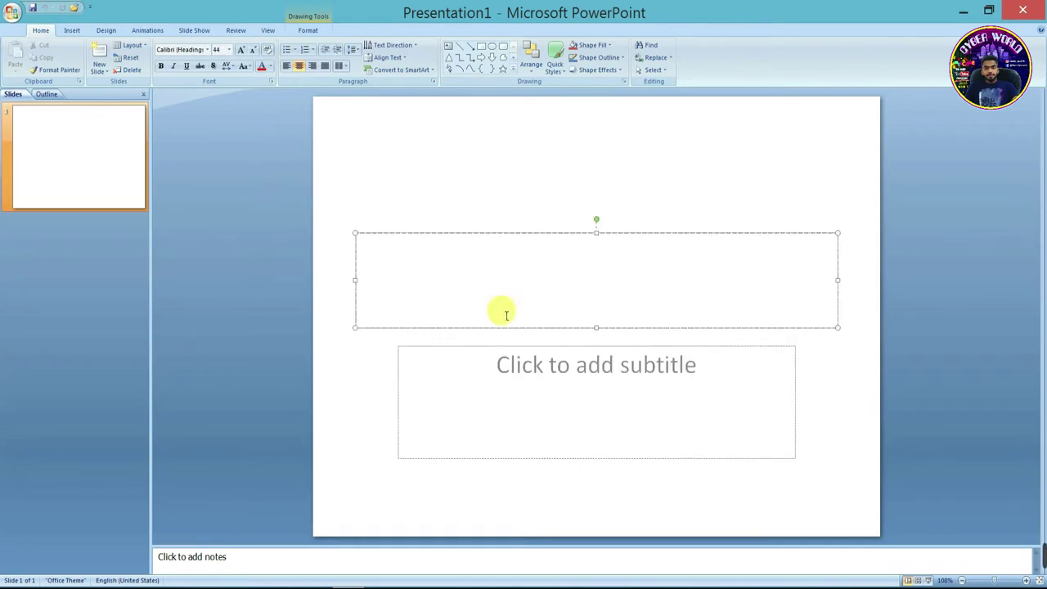
left_click(498, 409)
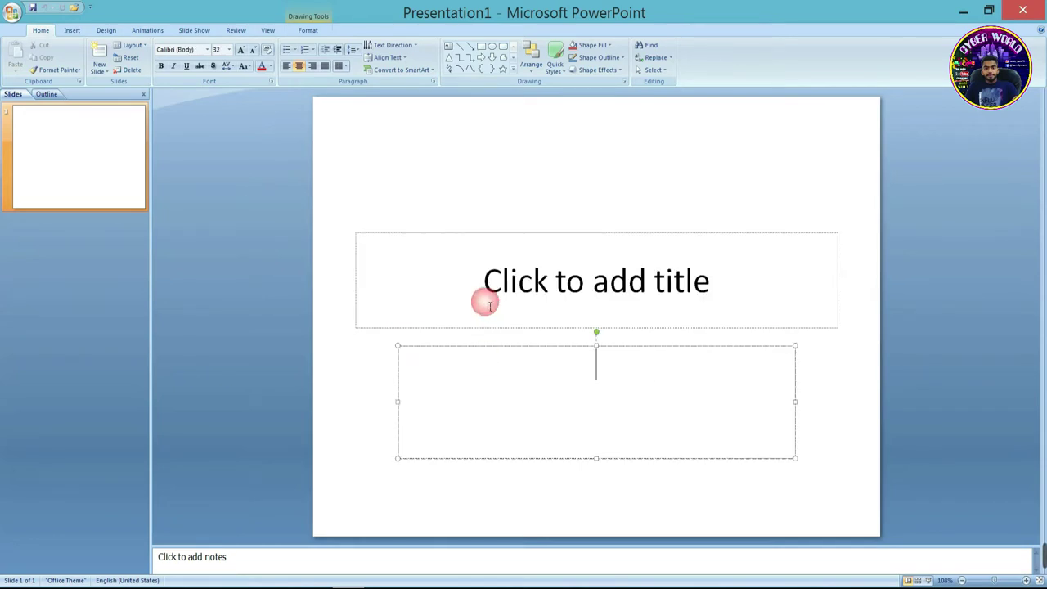
left_click(107, 74)
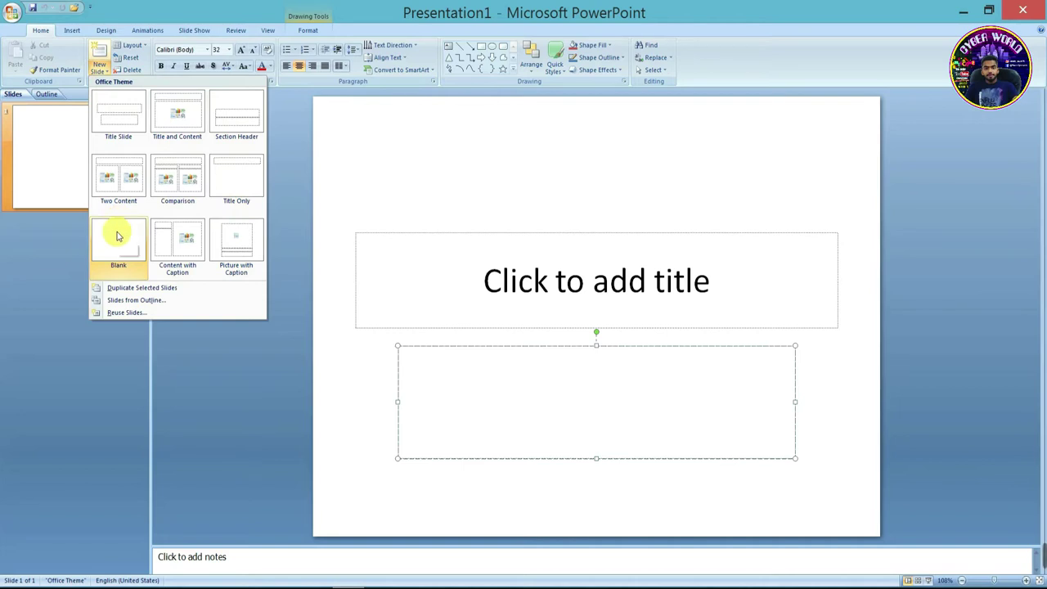
left_click(521, 175)
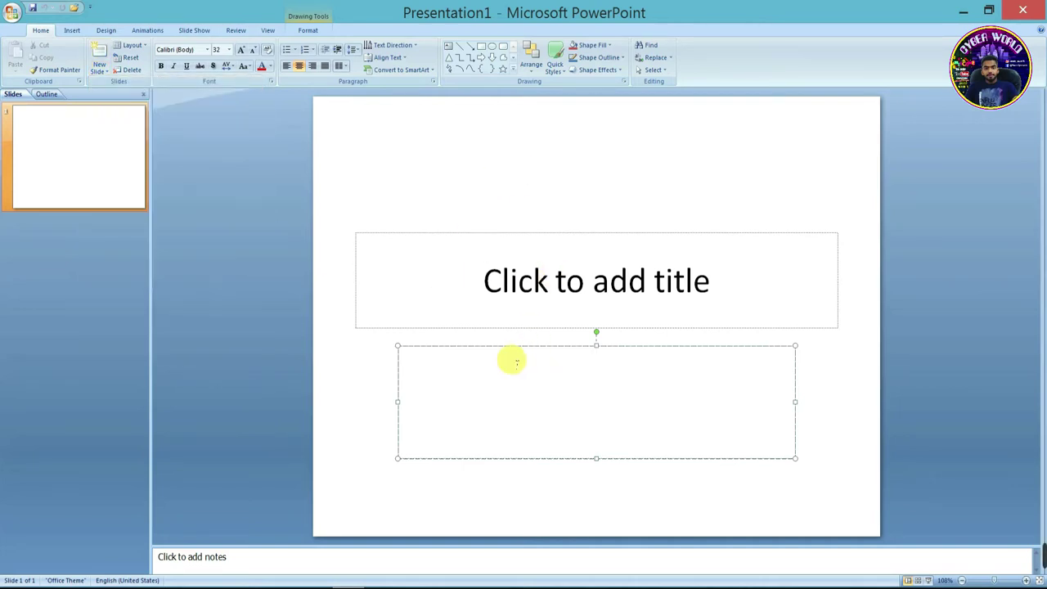
left_click(510, 304)
left_click(434, 192)
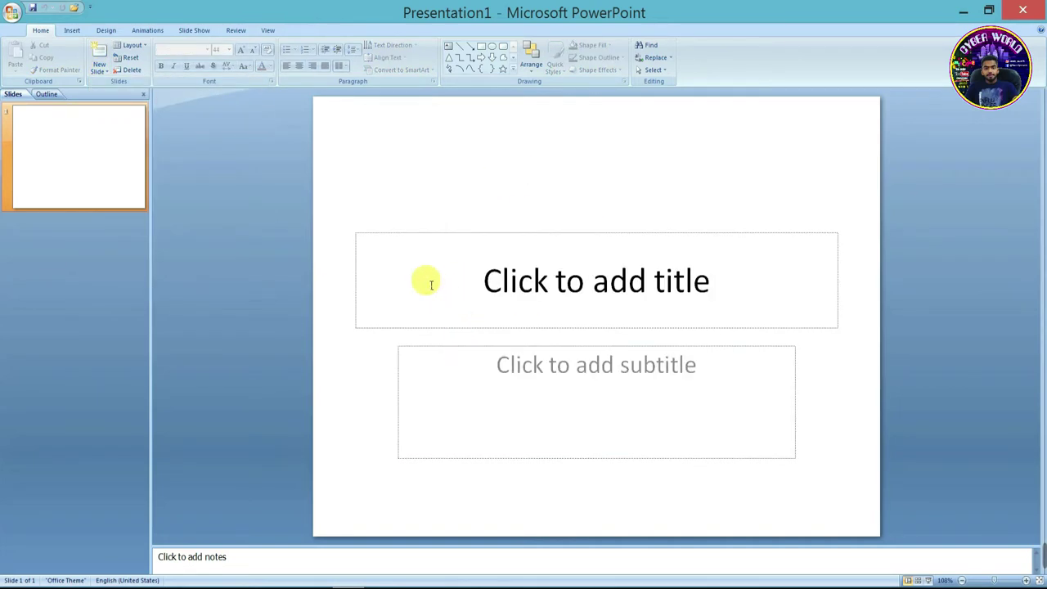
left_click(99, 69)
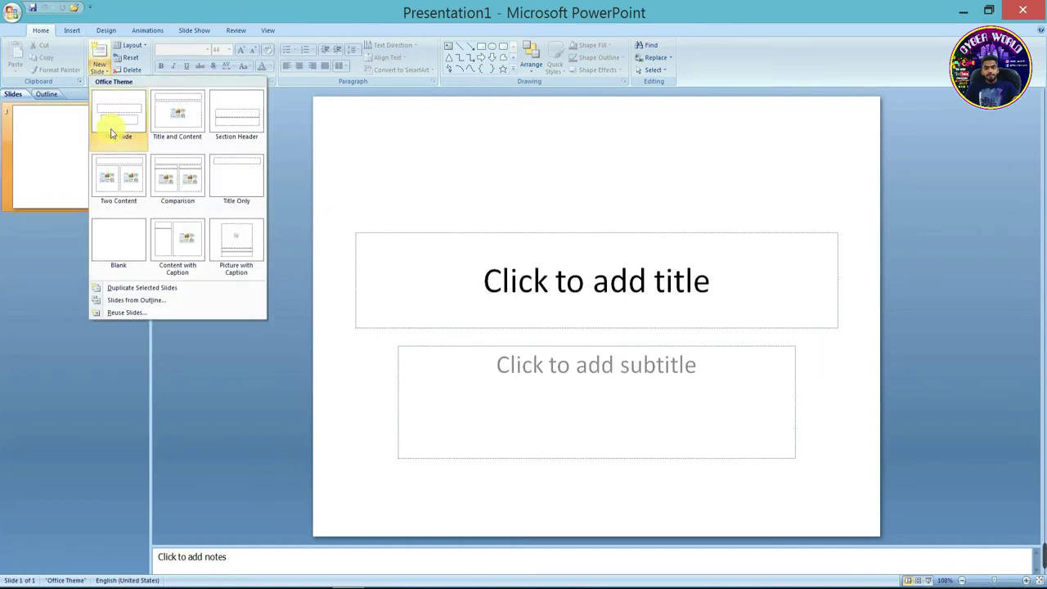
left_click(488, 312)
left_click(521, 307)
left_click(526, 362)
Step: Enter the title 'Computer ShortCut' and the subtitle 'BY : CYBER WORLD' on slide 1
left_click(549, 287)
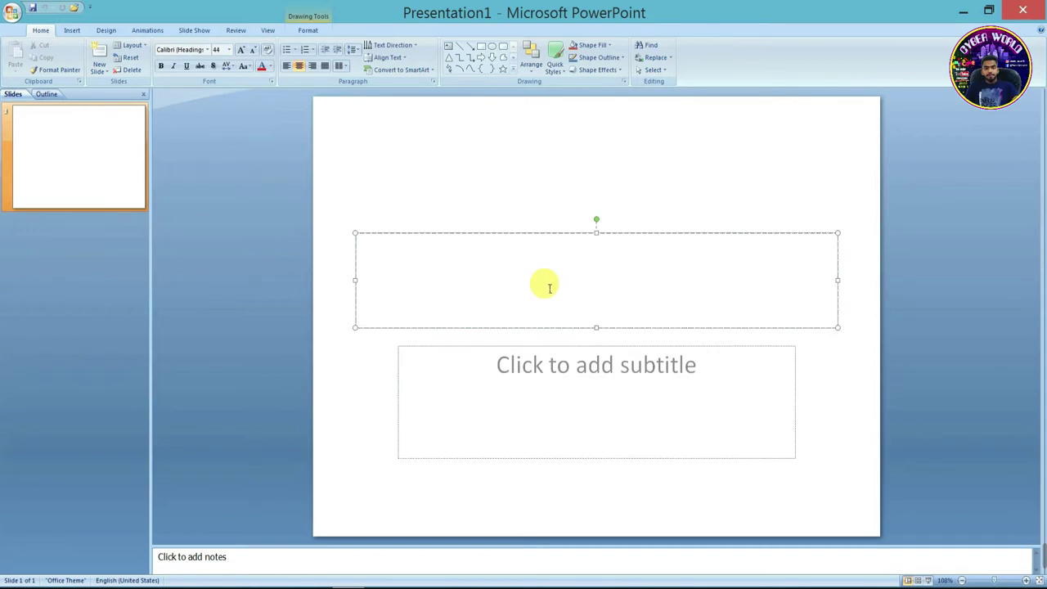
type("Computer ShortCut")
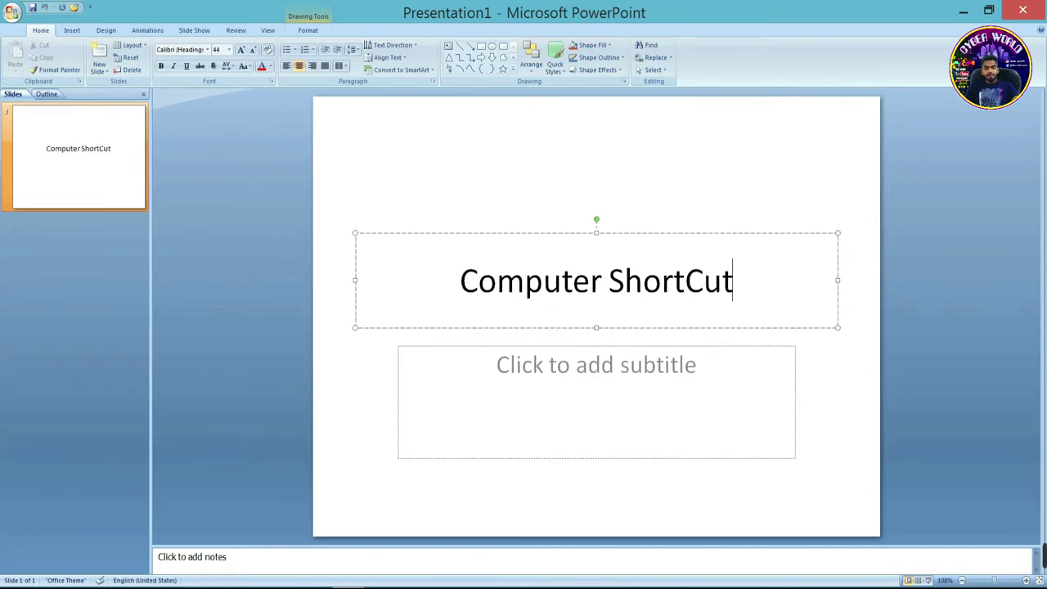
left_click(502, 385)
type("BY : CYBER WORLD")
Step: Select the title and subtitle boxes in turn, then deselect everything on the slide
left_click(661, 323)
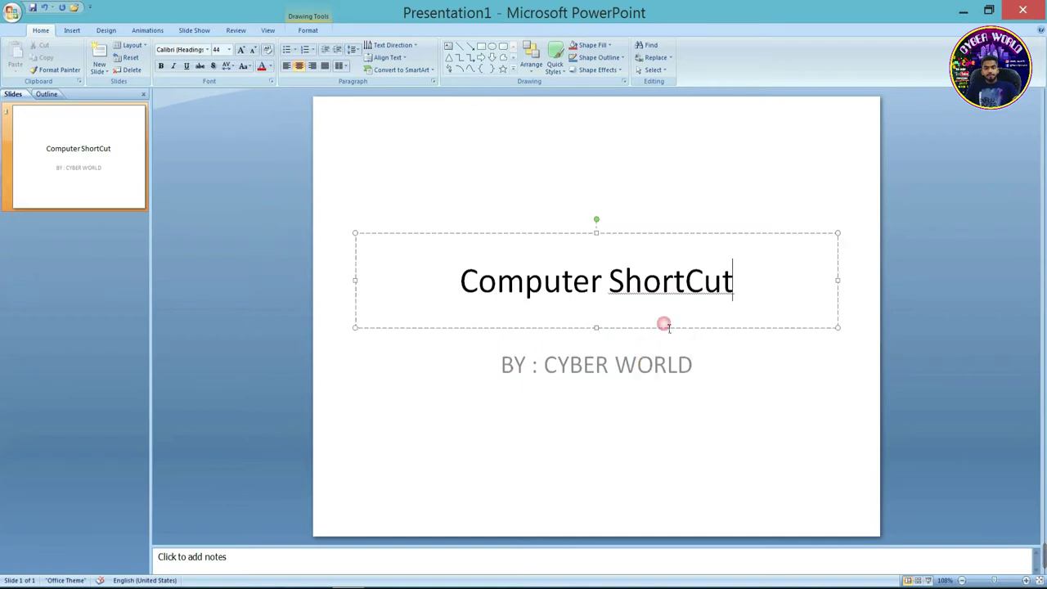
left_click(622, 367)
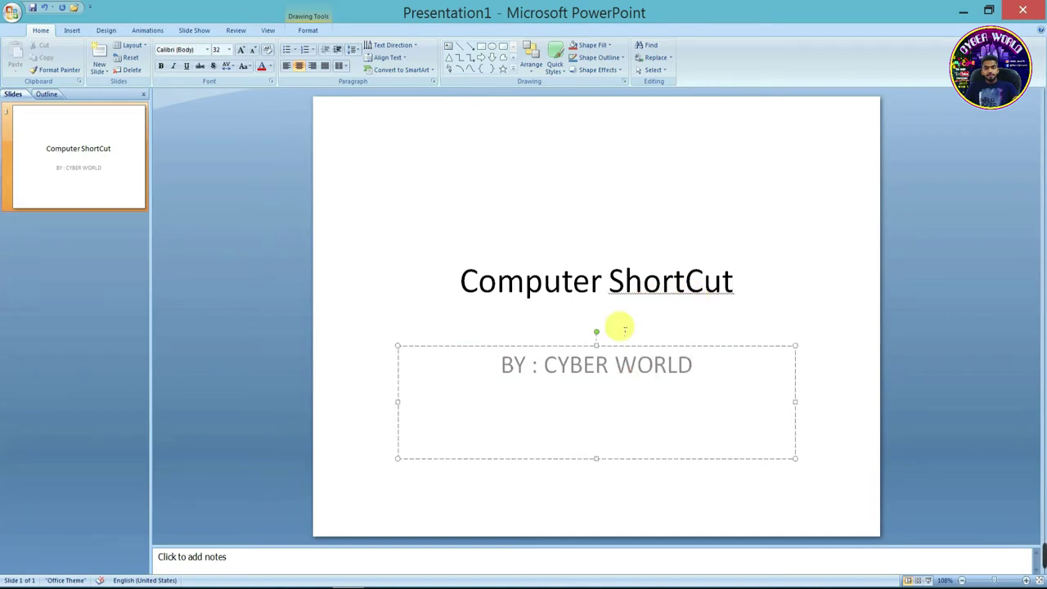
left_click(601, 275)
left_click(547, 199)
left_click(438, 146)
left_click(460, 158)
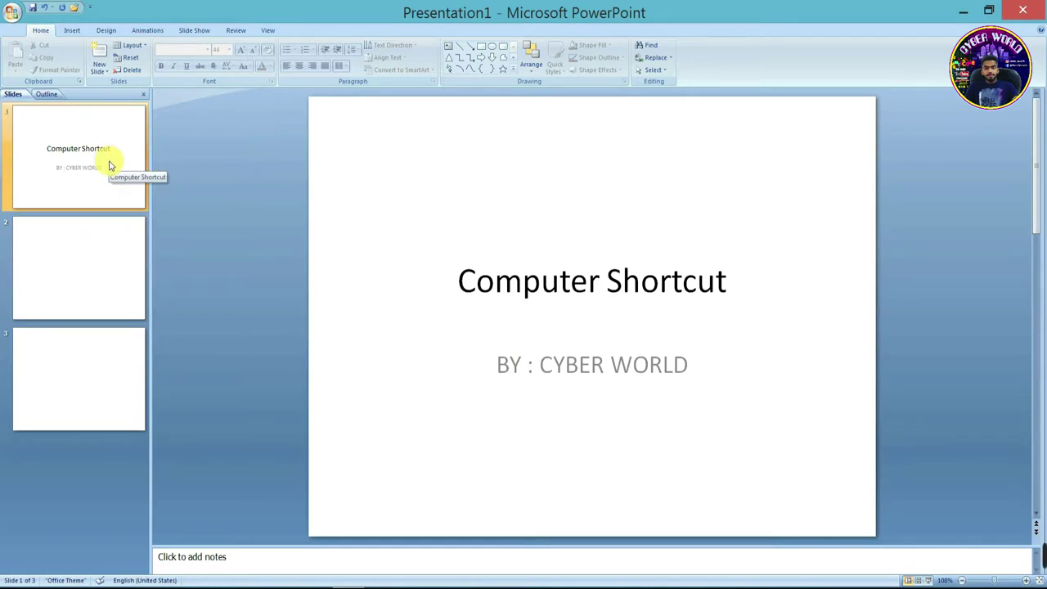
left_click(96, 249)
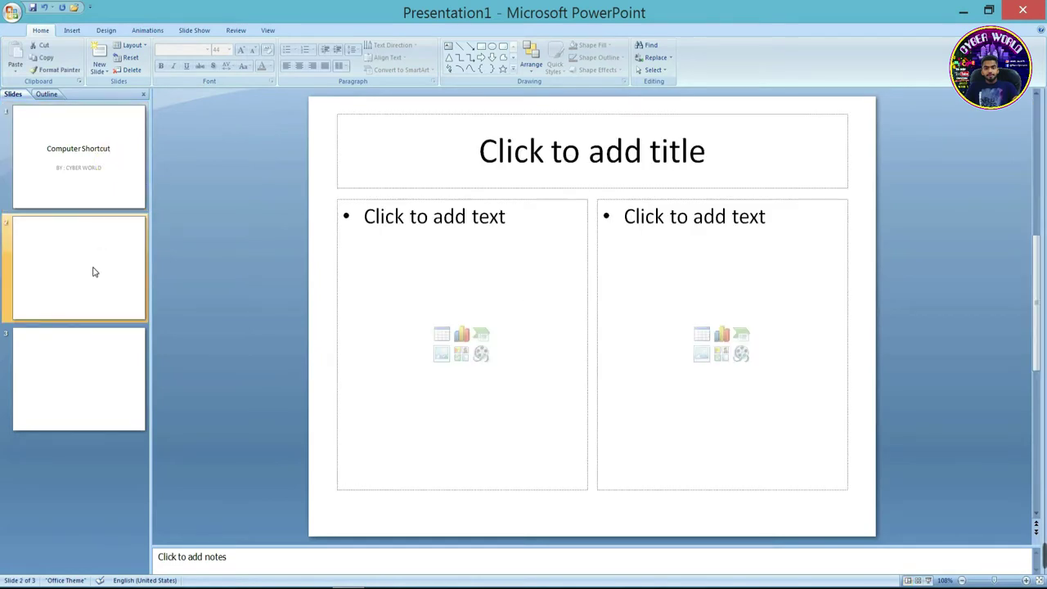
left_click(98, 71)
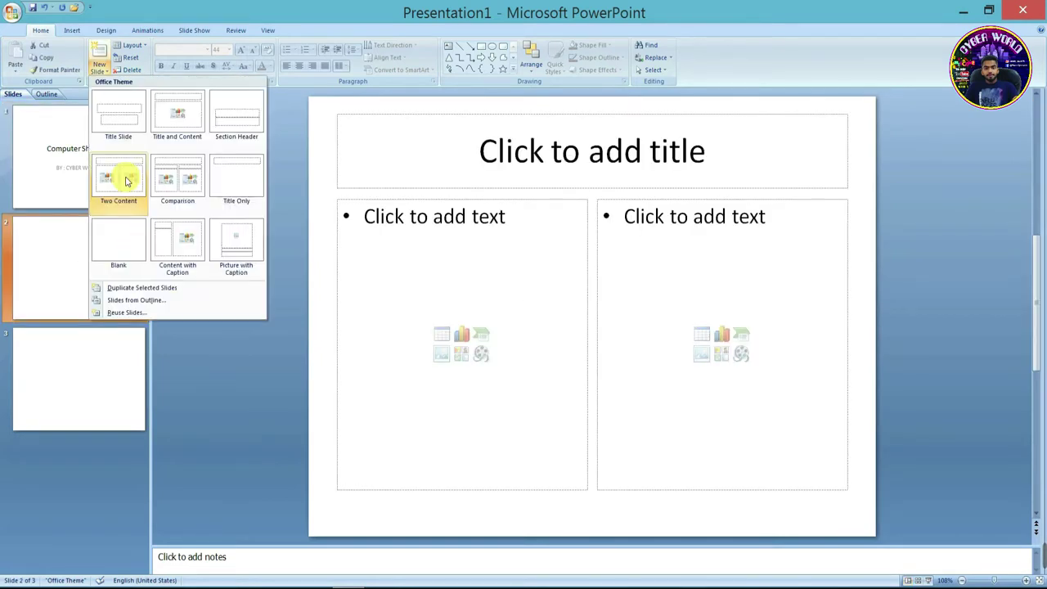
left_click(87, 399)
left_click(79, 369)
left_click(110, 194)
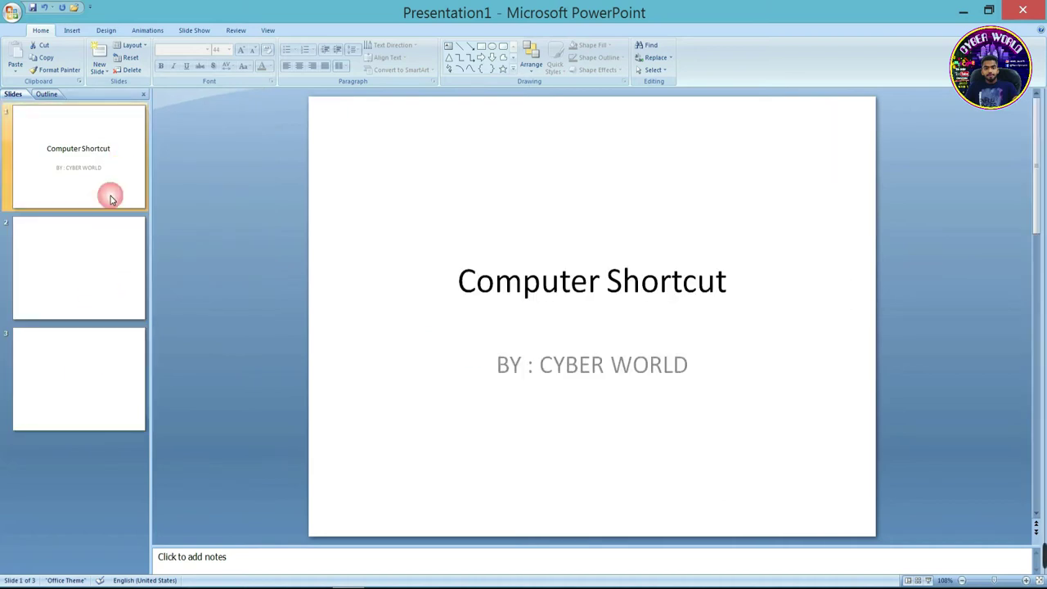
left_click(103, 237)
left_click(96, 352)
left_click(104, 180)
left_click(103, 285)
left_click(103, 374)
left_click(108, 155)
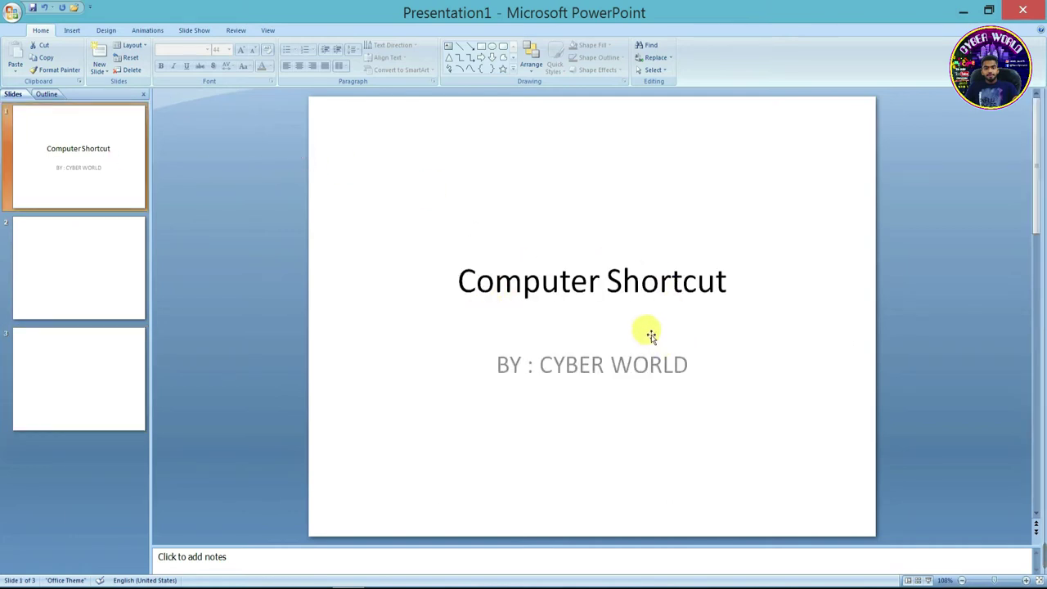
left_click(90, 275)
left_click(363, 278)
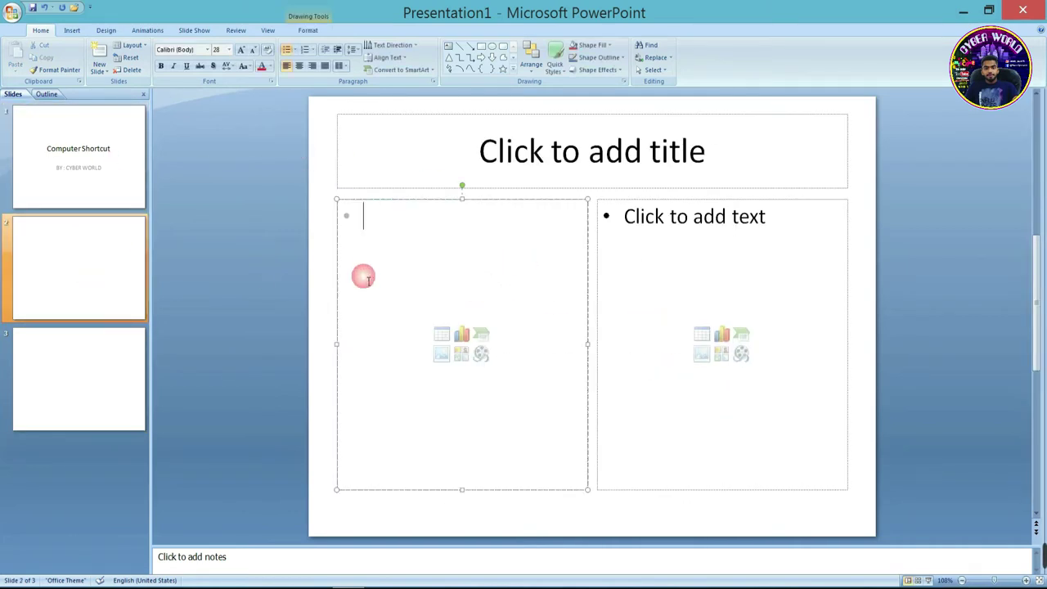
left_click(93, 175)
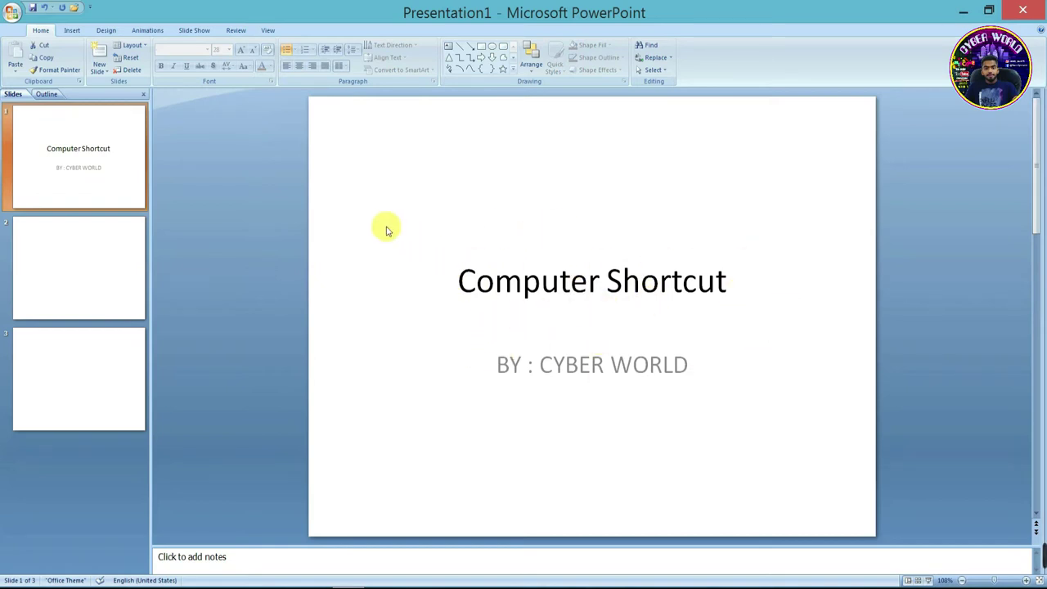
left_click(472, 213)
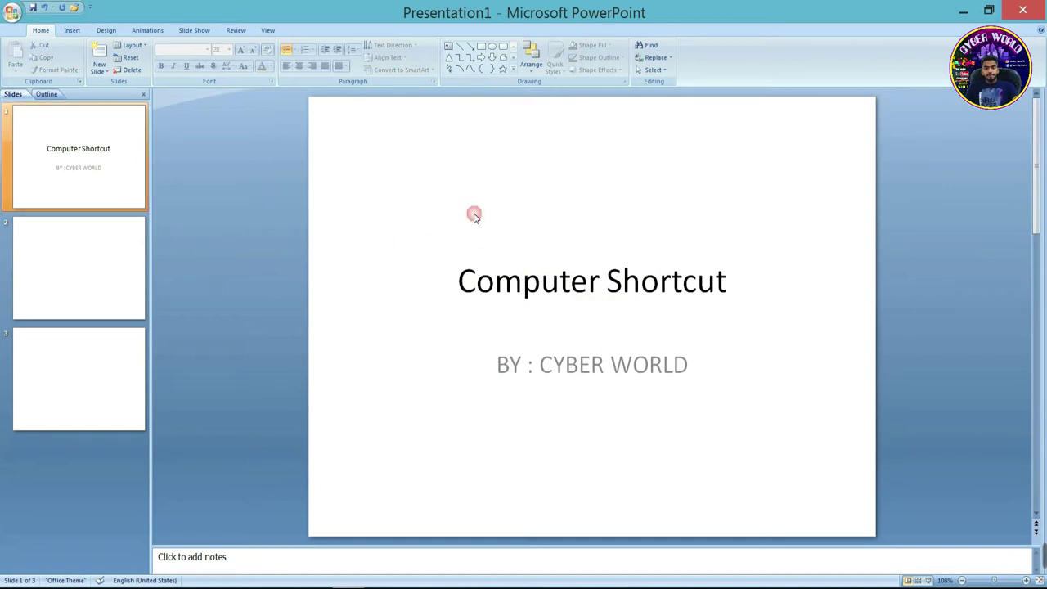
Step: Try the Title and Content layout on slide 1 and check its title and subtitle text
left_click(132, 46)
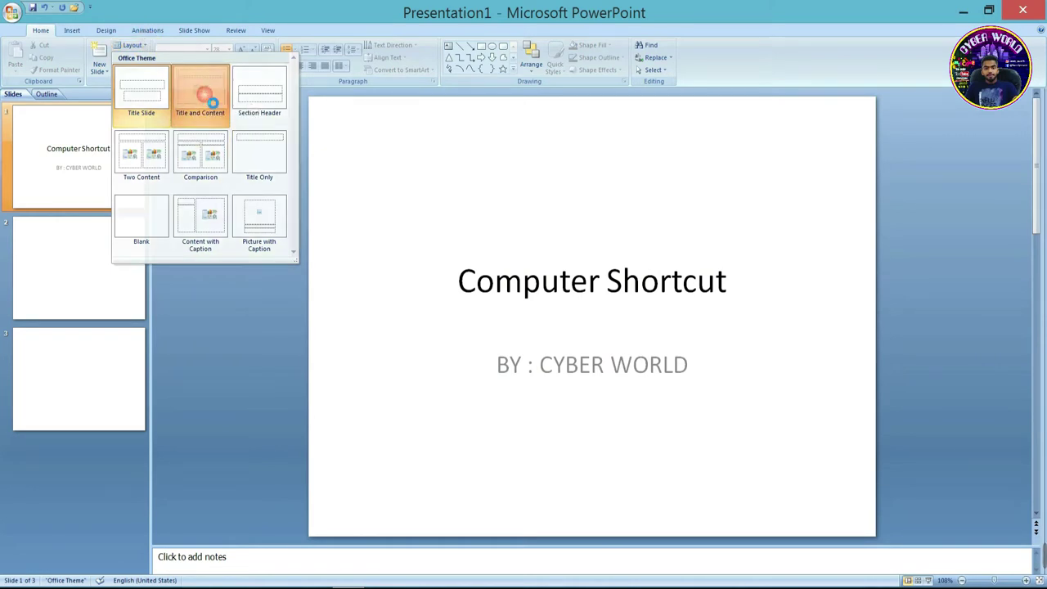
left_click(205, 98)
left_click(647, 199)
left_click(612, 152)
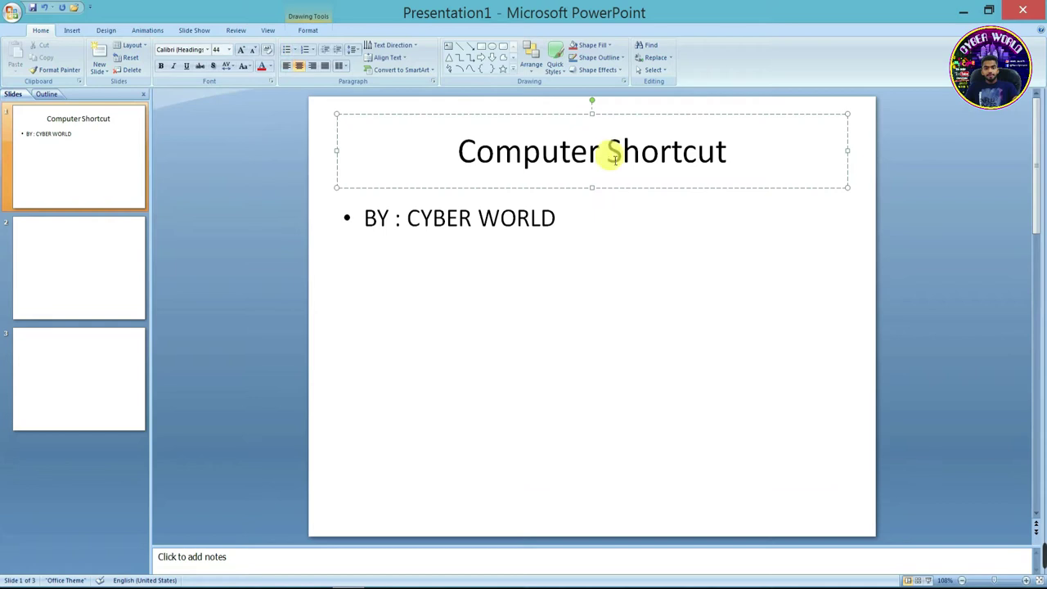
left_click(739, 145)
left_click(427, 230)
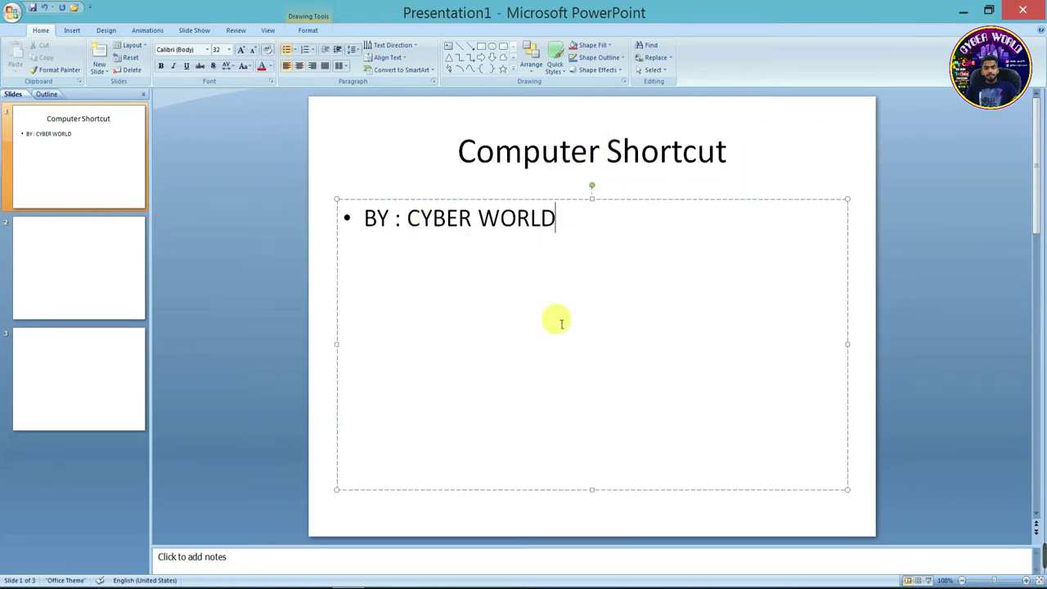
left_click(573, 175)
left_click(570, 241)
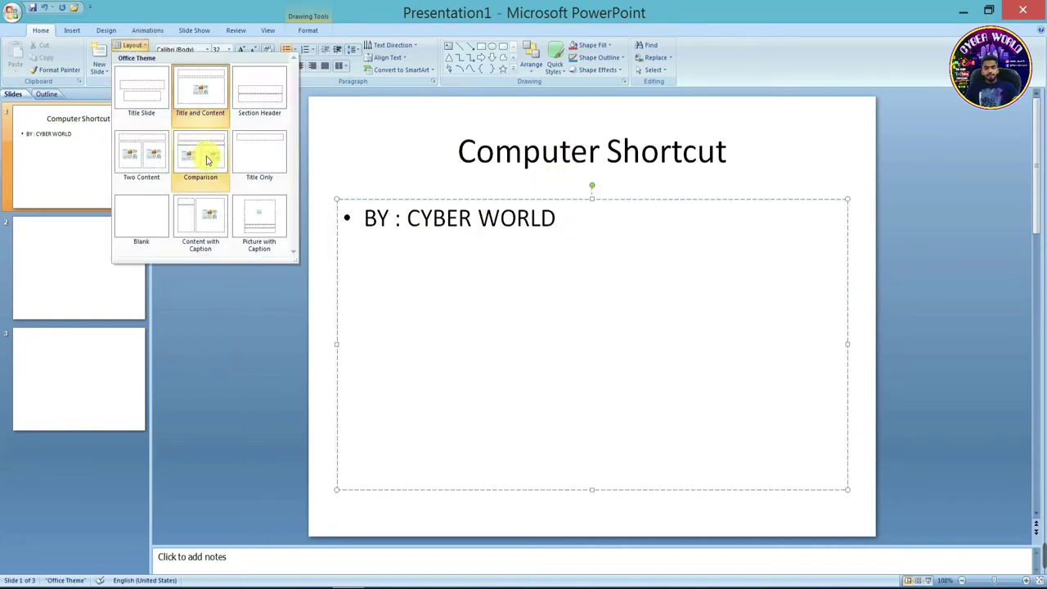
left_click(571, 474)
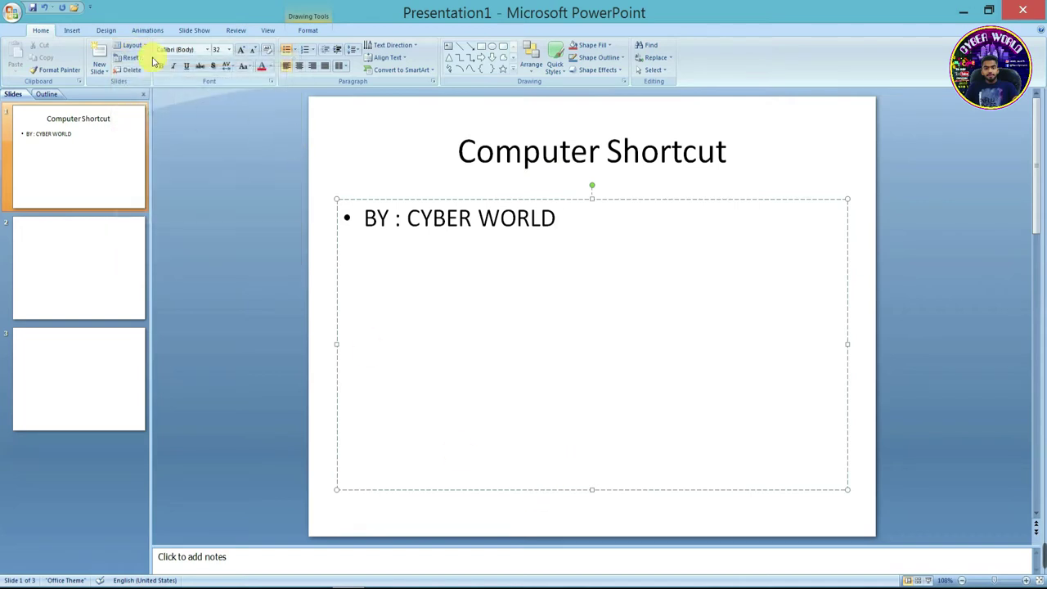
Step: Switch between slides 1 and 2 and give slide 2 the Comparison layout
left_click(91, 284)
left_click(84, 191)
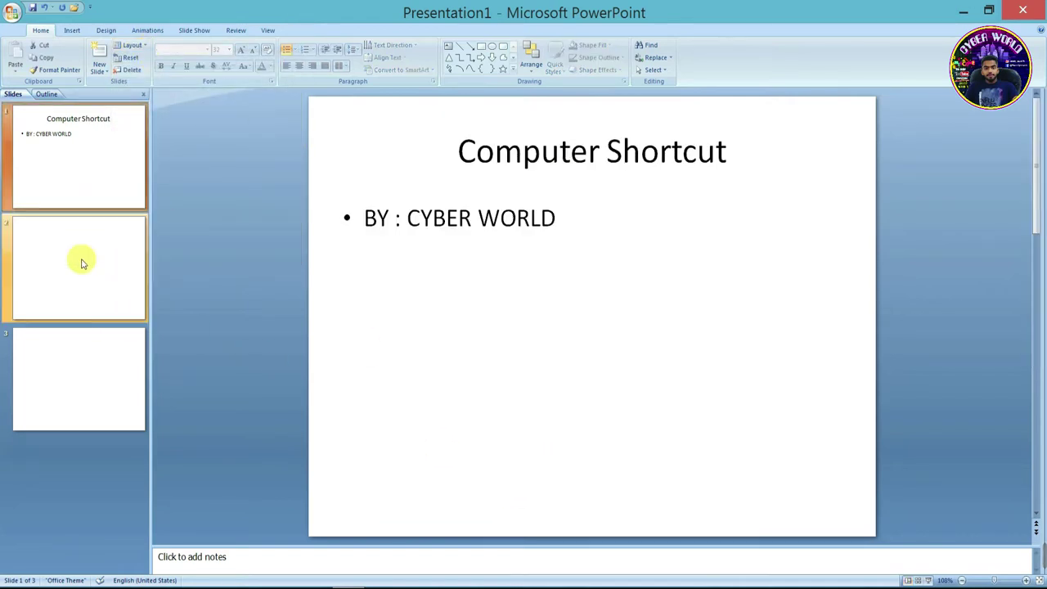
left_click(677, 196)
left_click(449, 264)
left_click(133, 269)
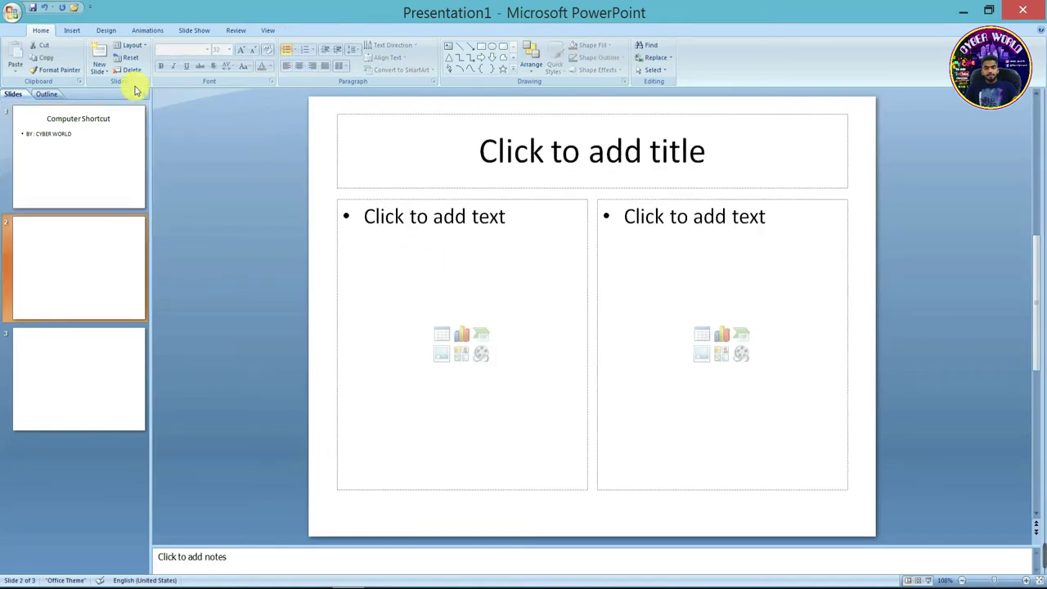
left_click(141, 45)
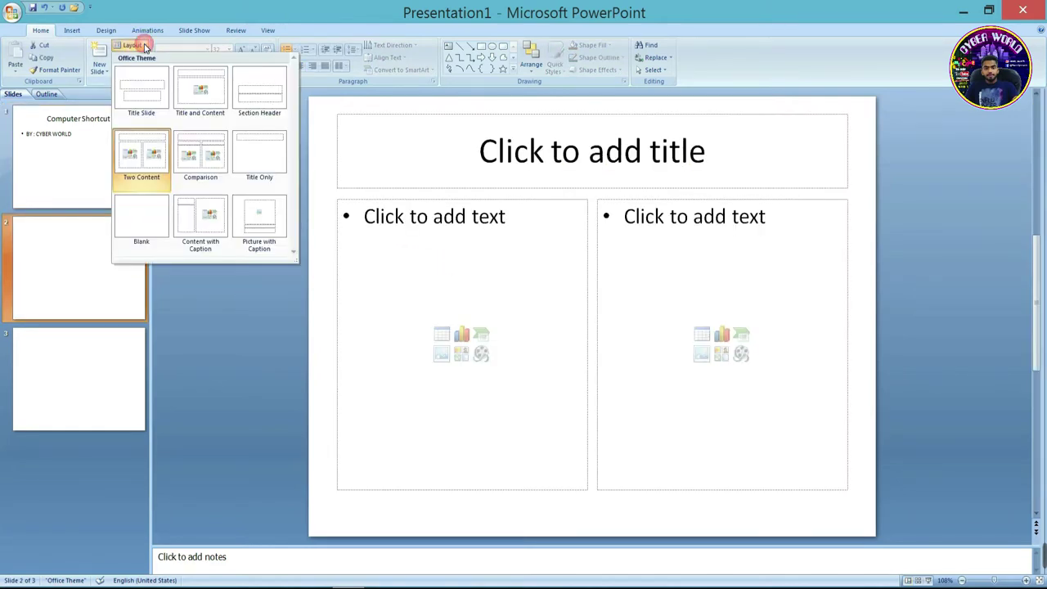
left_click(207, 159)
left_click(632, 296)
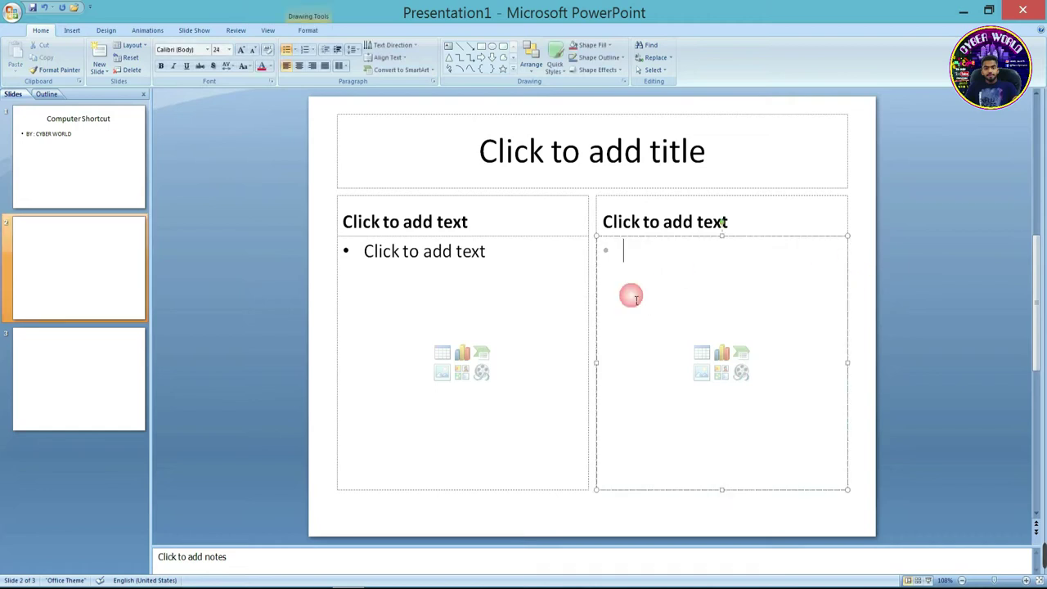
Step: Apply the Comparison layout to slide 1 and click through its content boxes
left_click(129, 177)
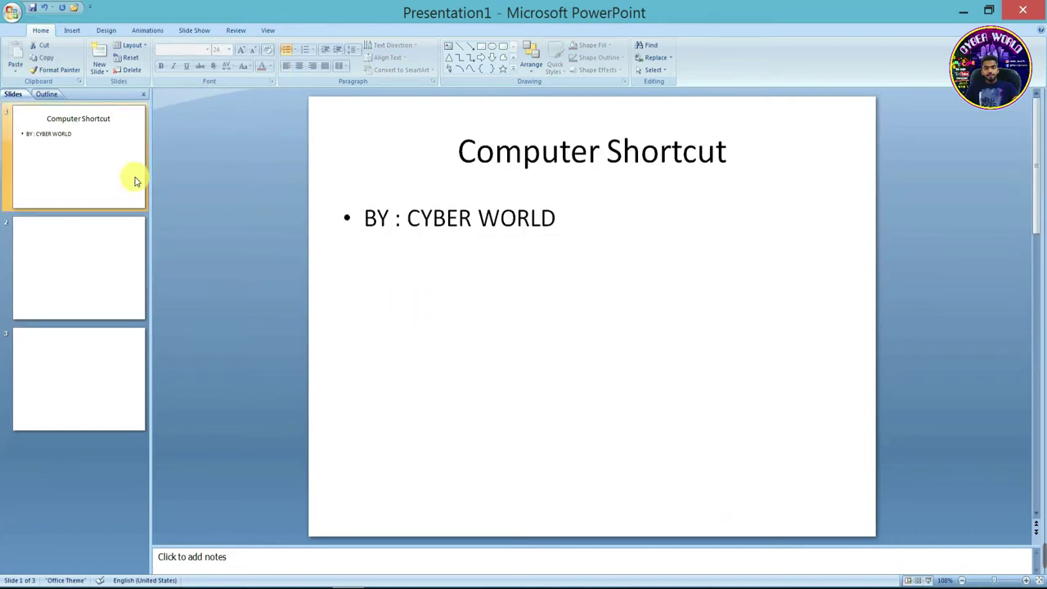
left_click(147, 47)
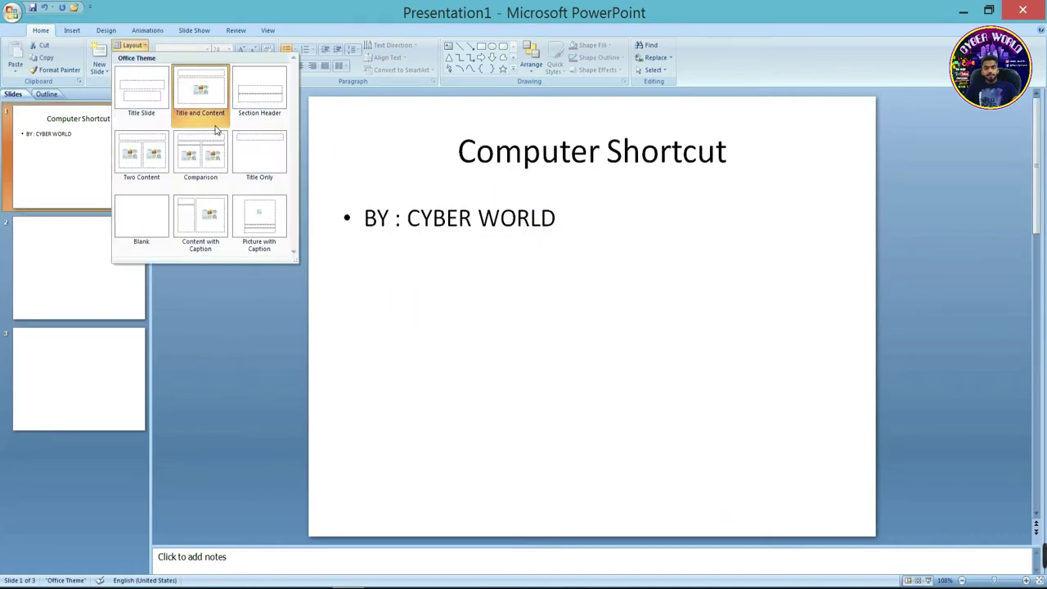
left_click(216, 167)
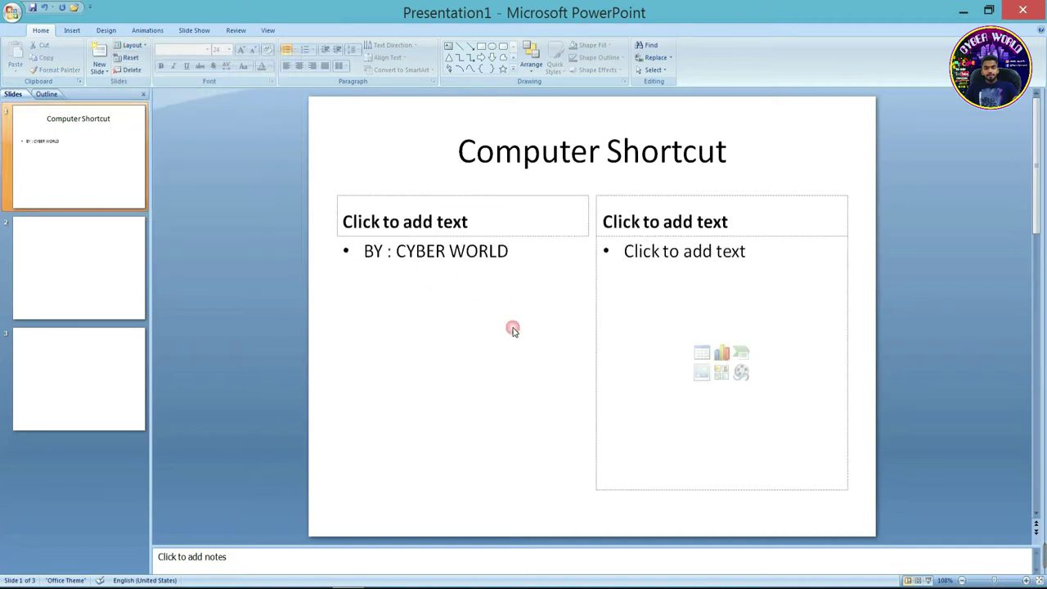
left_click(663, 331)
left_click(465, 302)
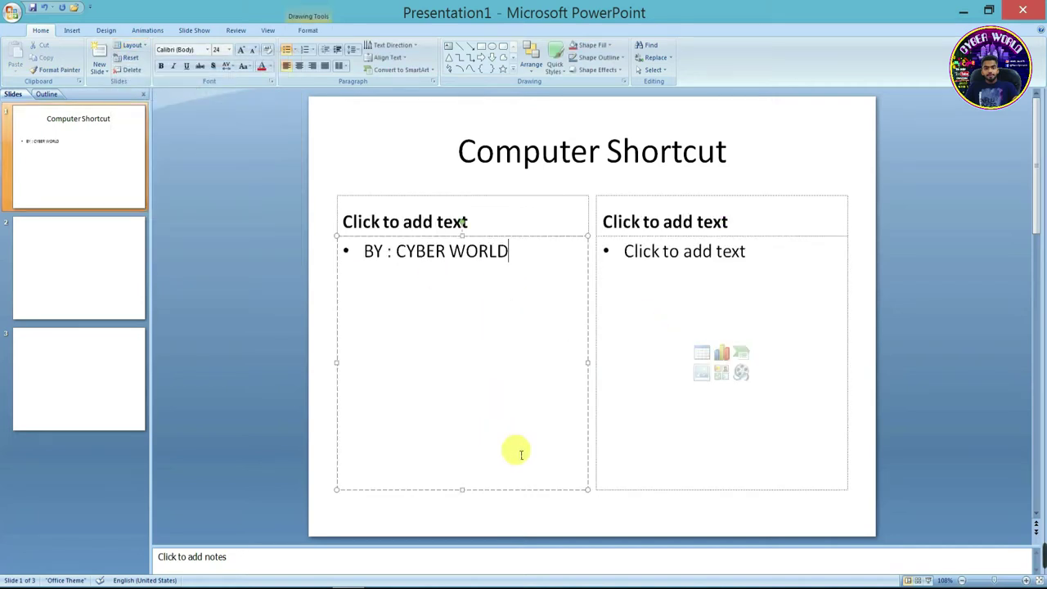
left_click(302, 266)
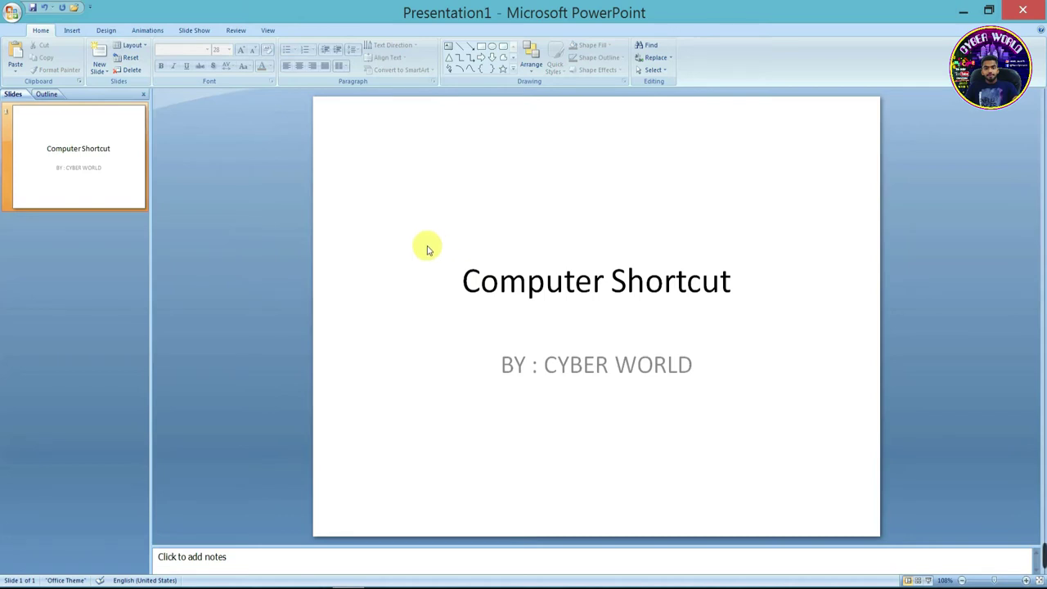
Step: Add a new Two Content slide titled 'CYBER WORLD'
left_click(99, 68)
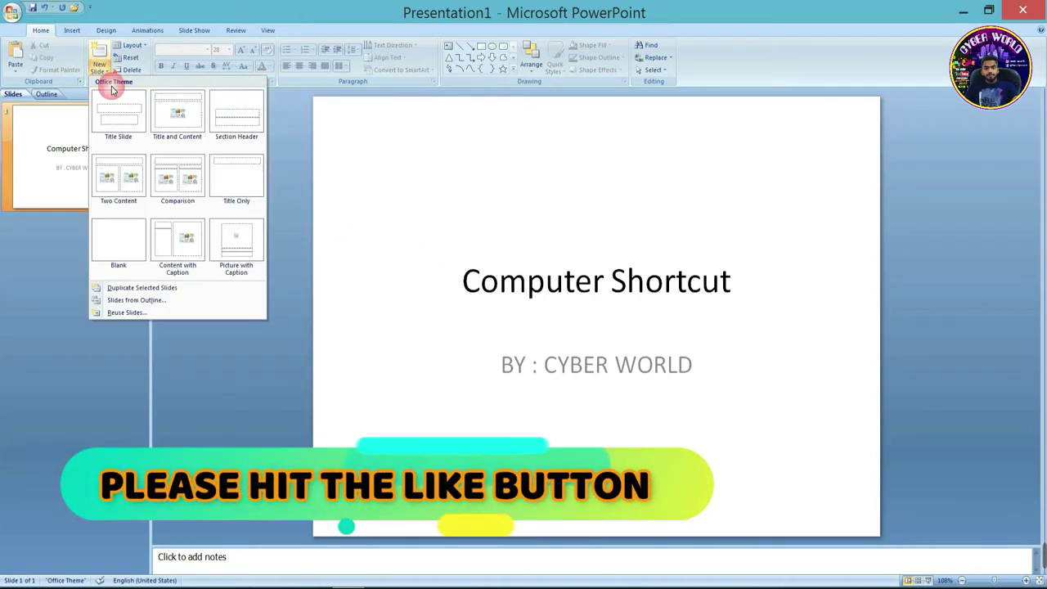
left_click(129, 187)
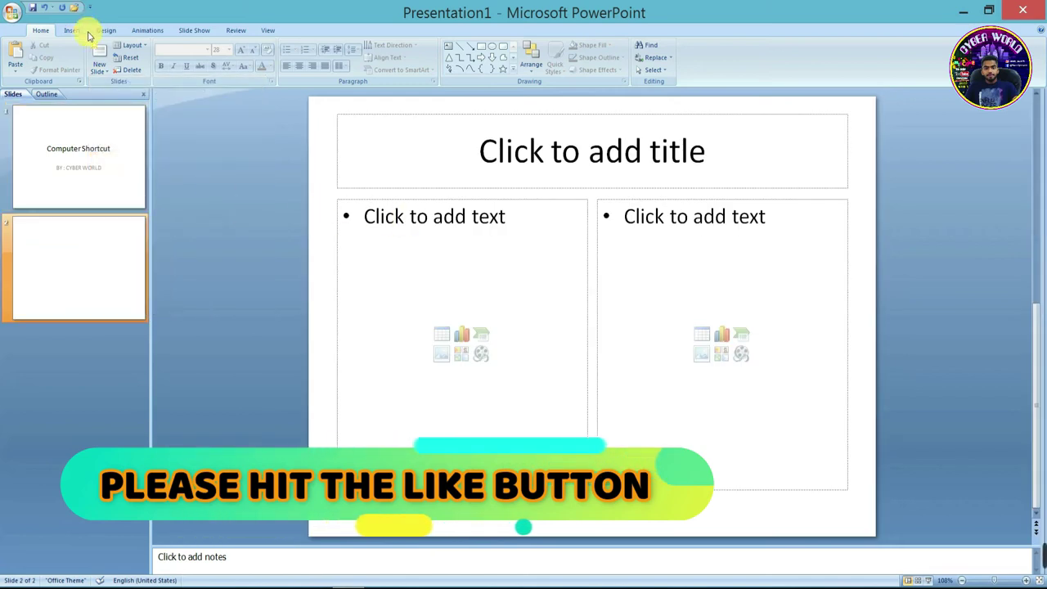
left_click(577, 152)
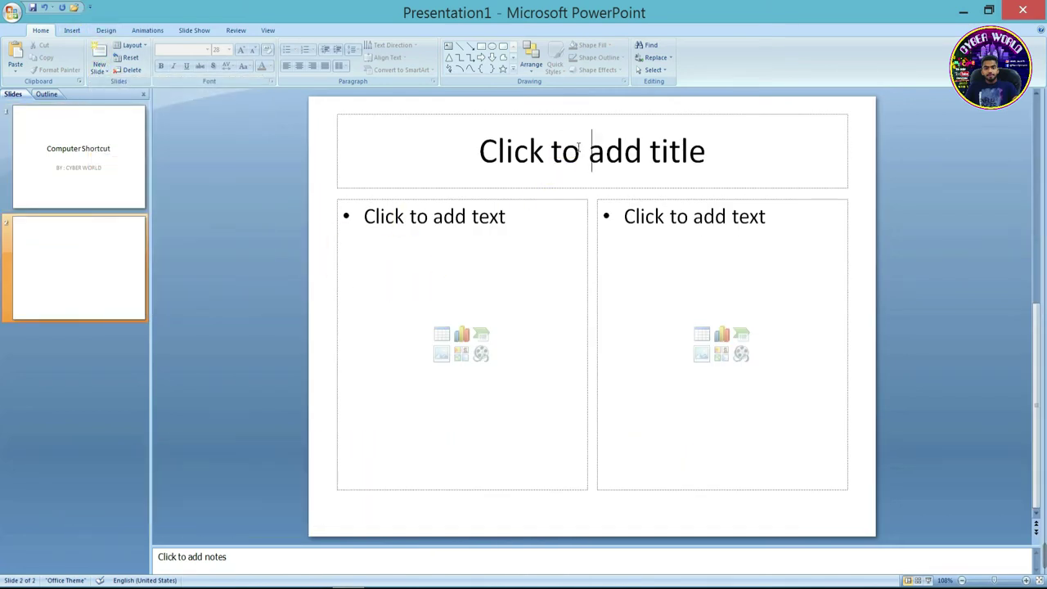
type("CYBER ")
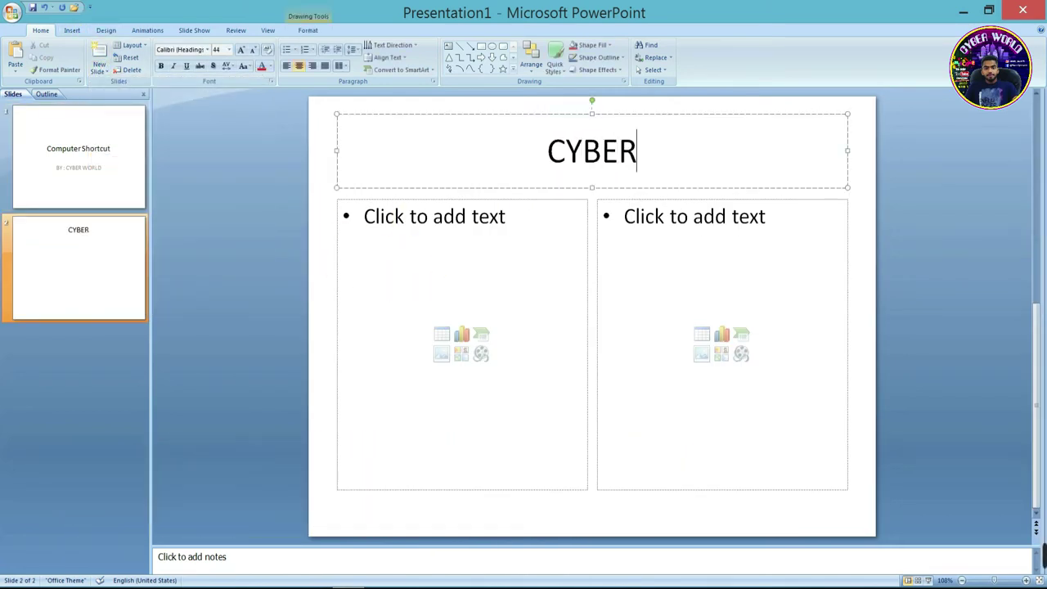
type("WORLD")
Step: Paste the welcome text into the left box and split CYBER WORLD onto its own selected bullet line
left_click(515, 232)
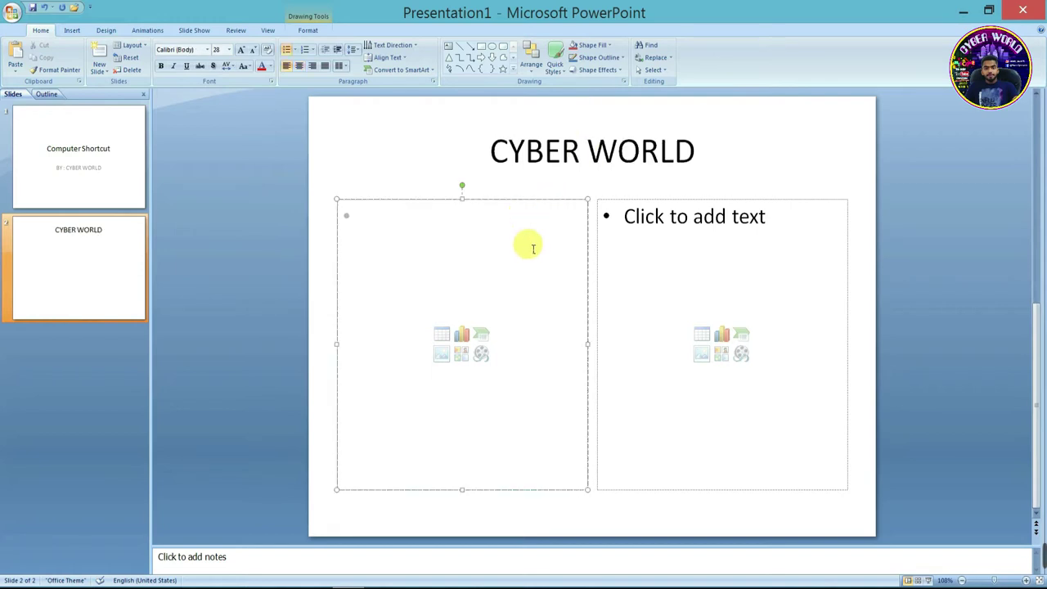
key("ctrl+v")
left_click(522, 246)
key("Return")
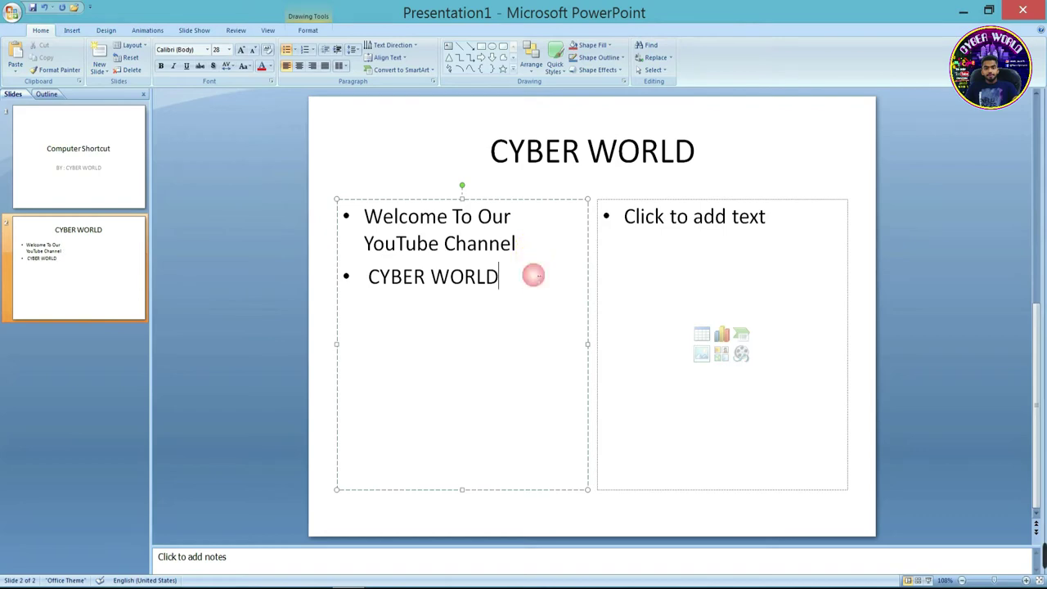
key("shift+Home")
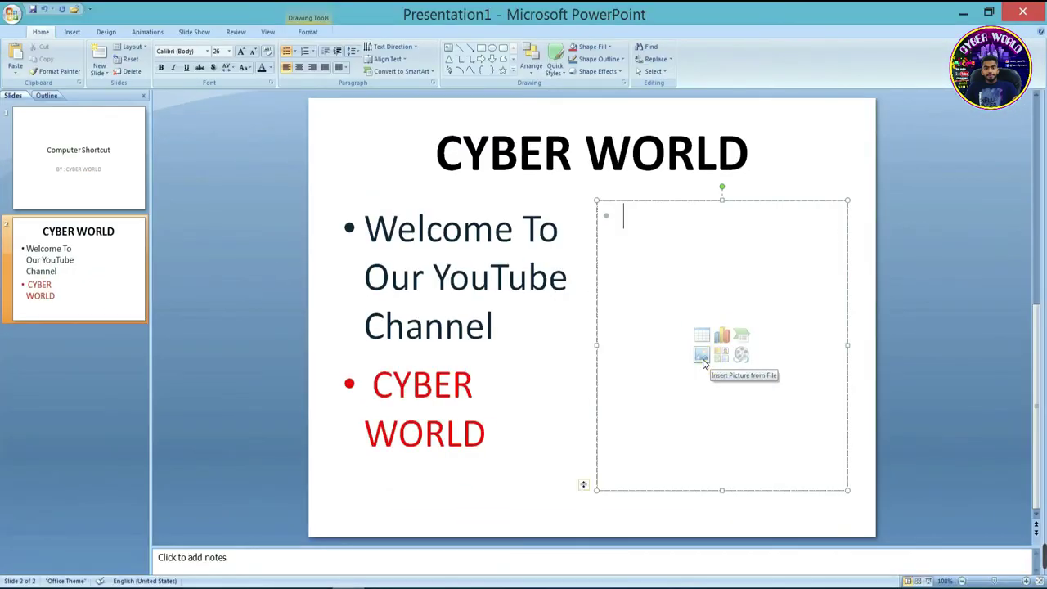
Step: Insert the CYBER World logo picture from the Desktop into the right placeholder
left_click(702, 358)
left_click(52, 124)
double_click(486, 102)
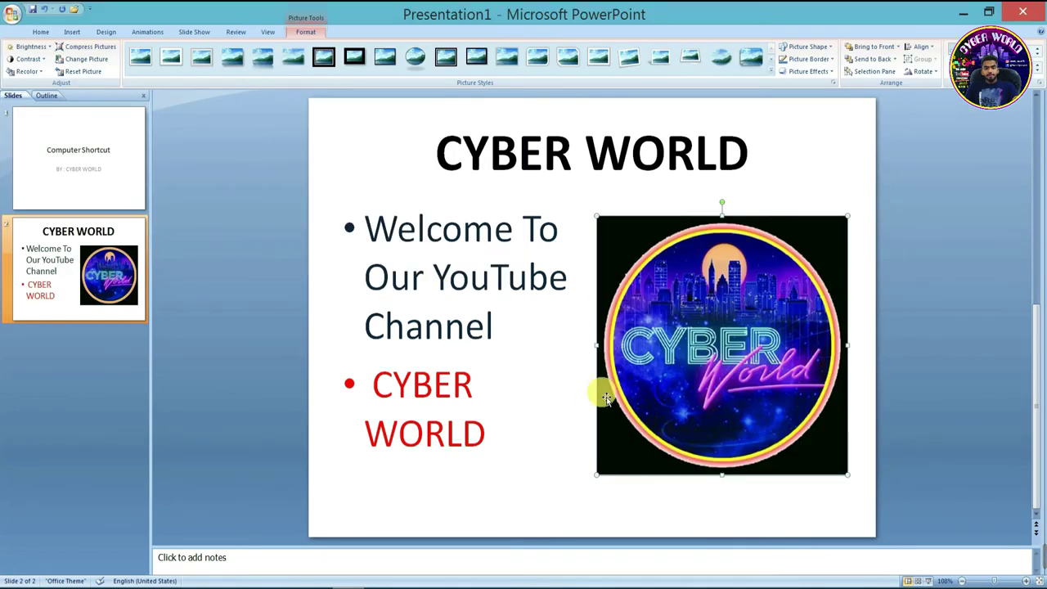
Step: Click through the slide's title and bullet text, ending with the bullet text box selected
left_click(567, 409)
left_click(614, 494)
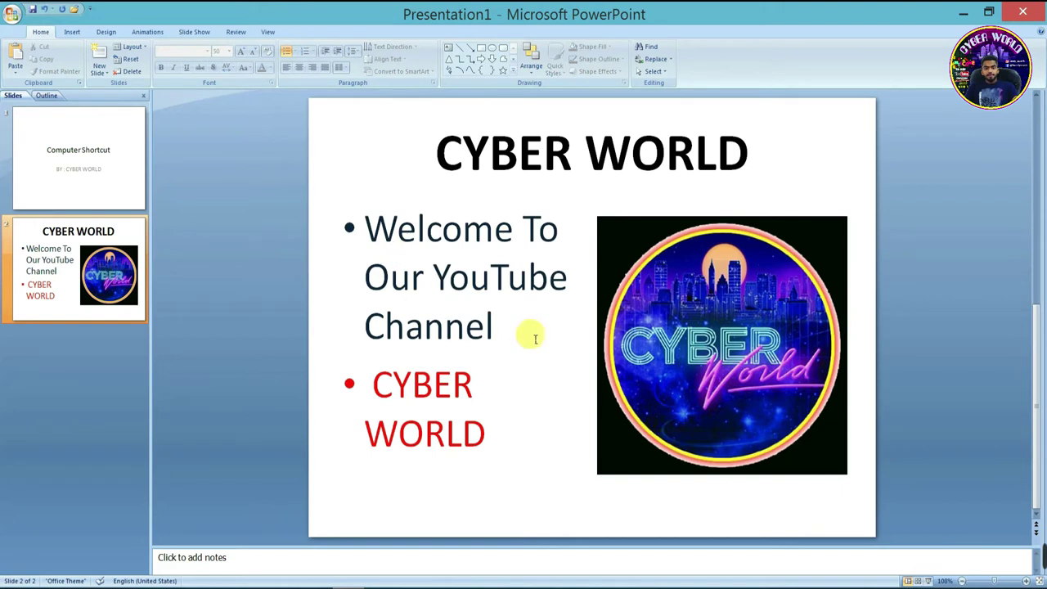
left_click(535, 338)
left_click(350, 156)
left_click(346, 245)
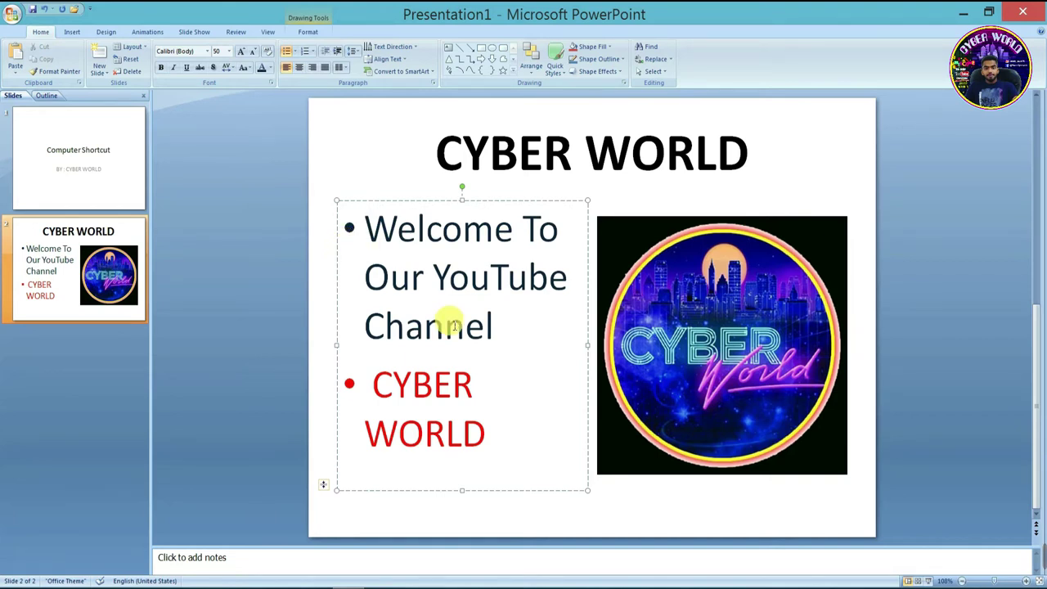
Step: Reset slide 2's formatting to its layout defaults
left_click(115, 184)
left_click(125, 241)
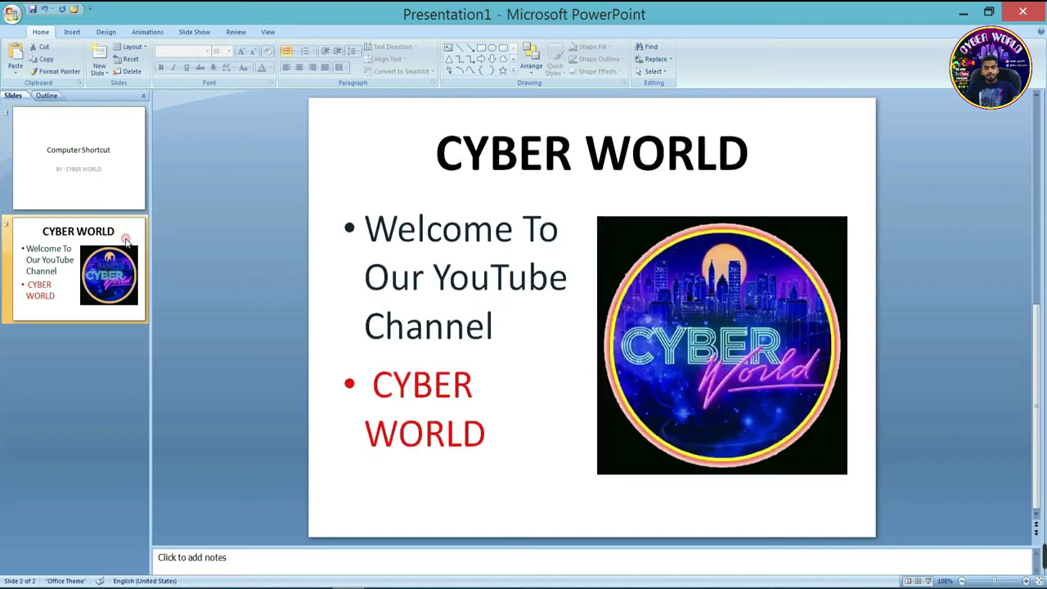
left_click(126, 62)
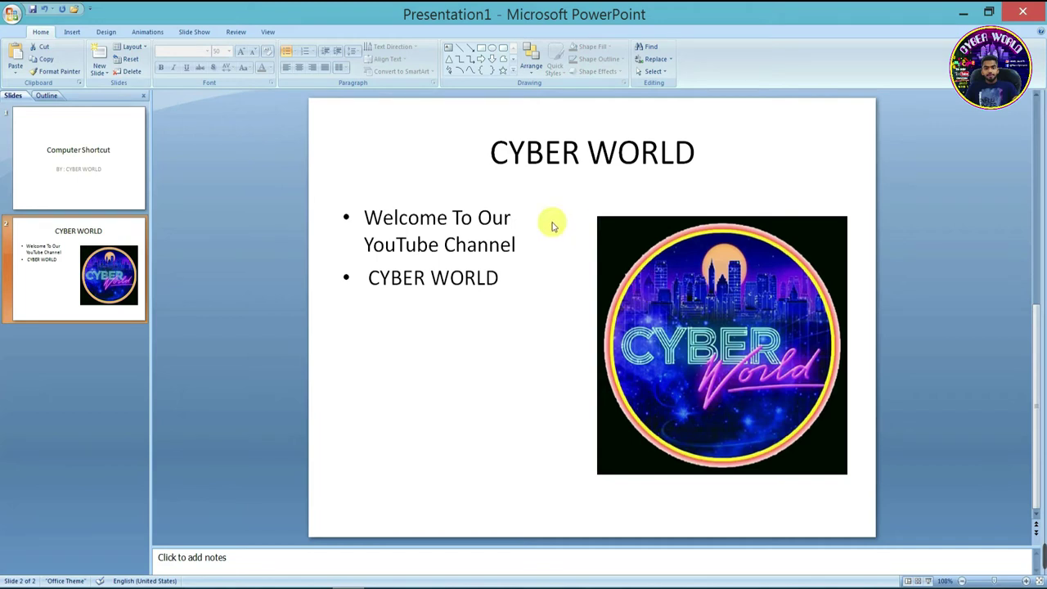
left_click(535, 248)
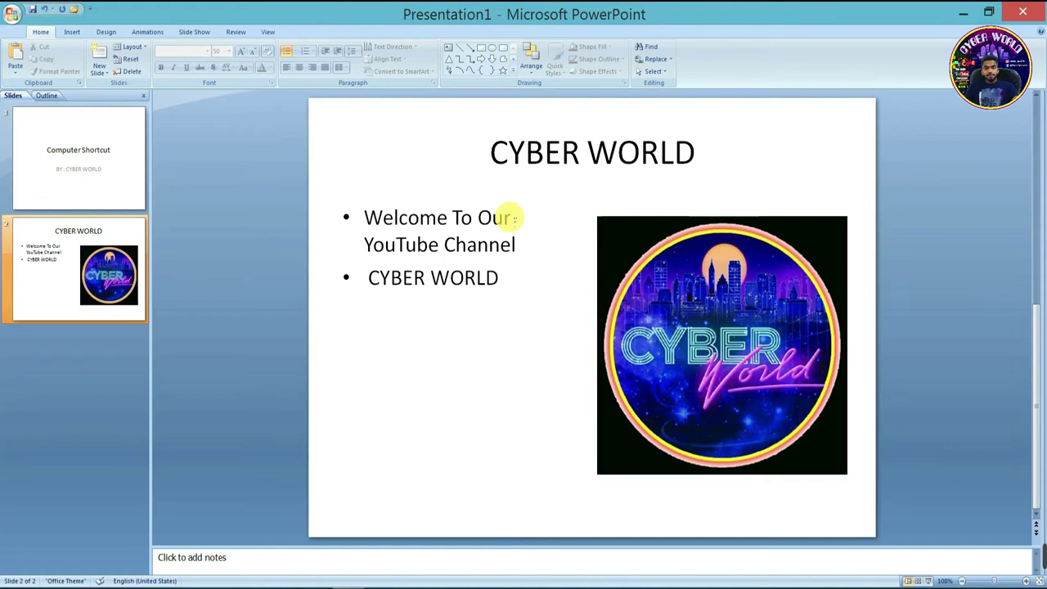
Step: Select all the bullet text, enlarge it twice and preview font colours
left_click(517, 319)
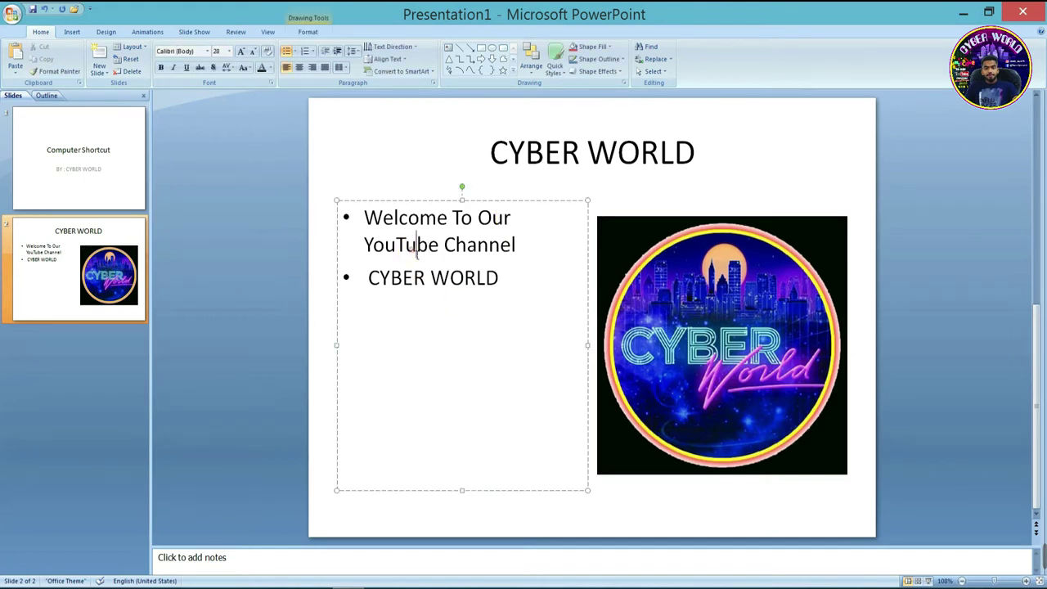
left_click_drag(508, 282, 364, 214)
left_click(238, 52)
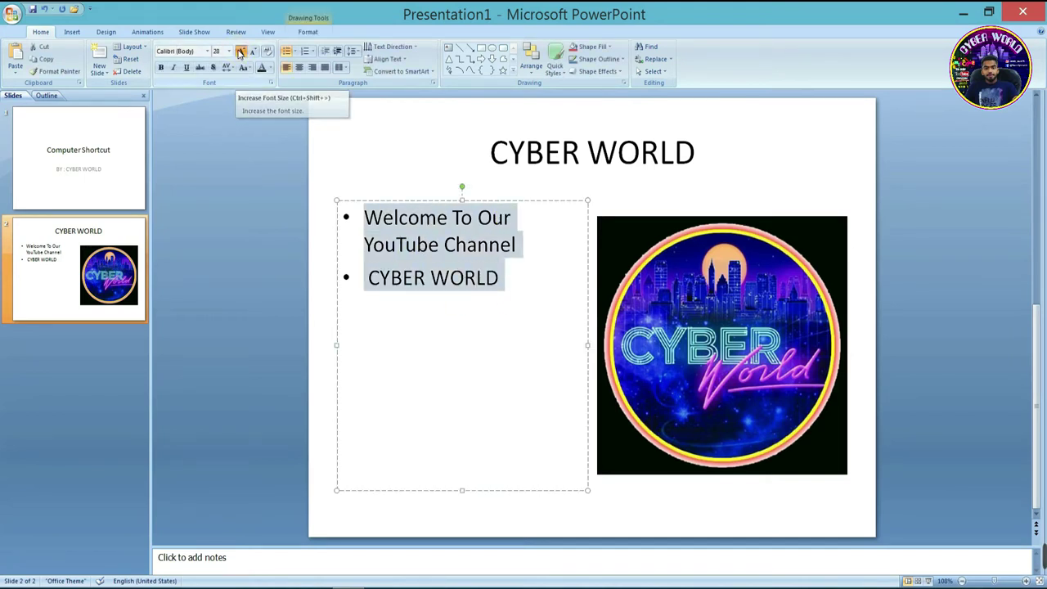
left_click(238, 52)
left_click(238, 52)
left_click(266, 68)
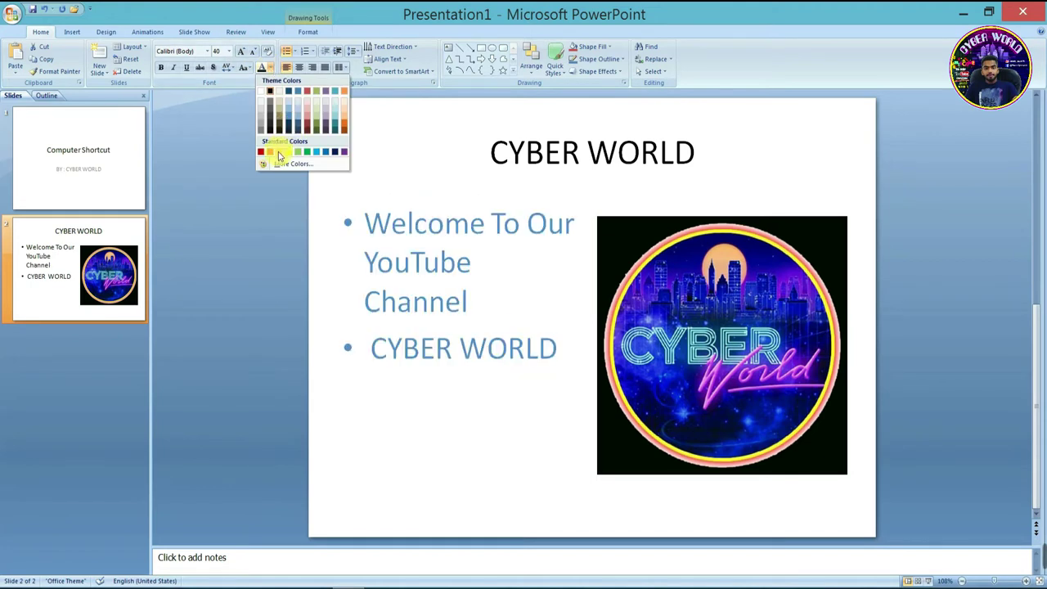
left_click(395, 163)
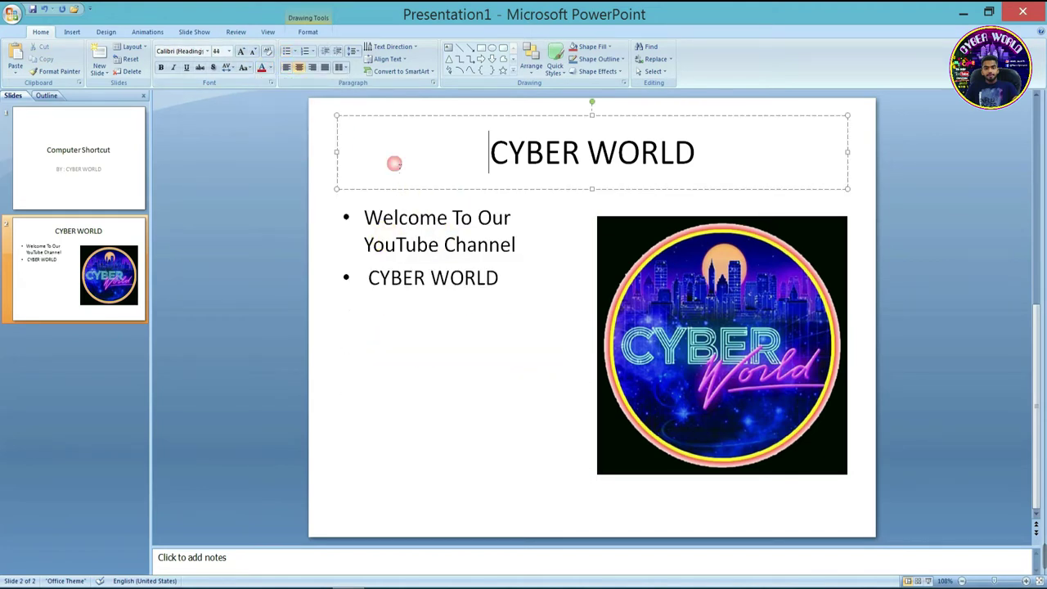
left_click(423, 295)
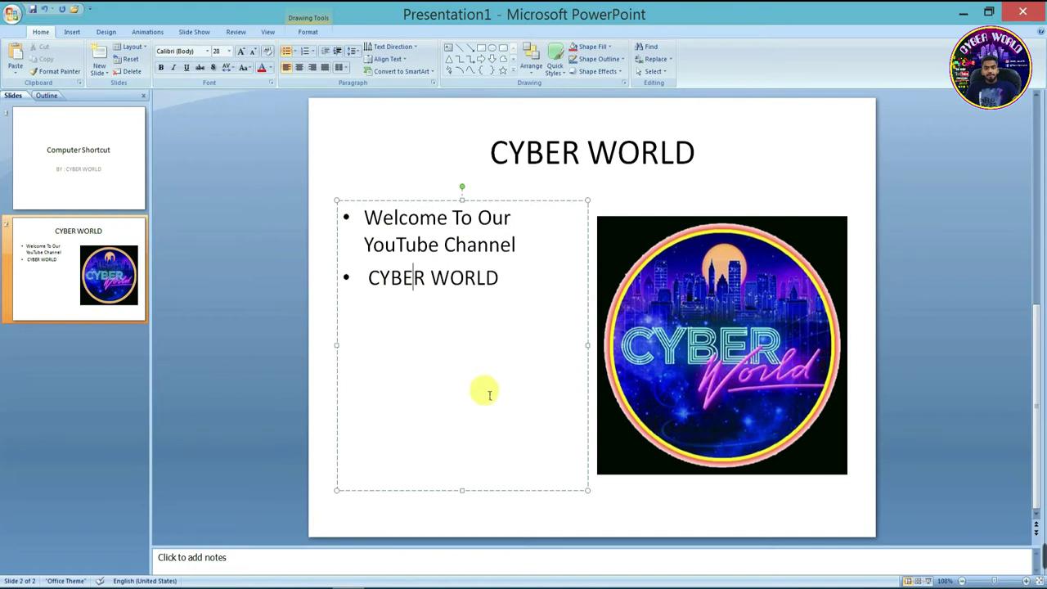
Step: Add a blank slide 3, a Two Content slide 4 and a Picture with Caption slide 5
left_click(98, 72)
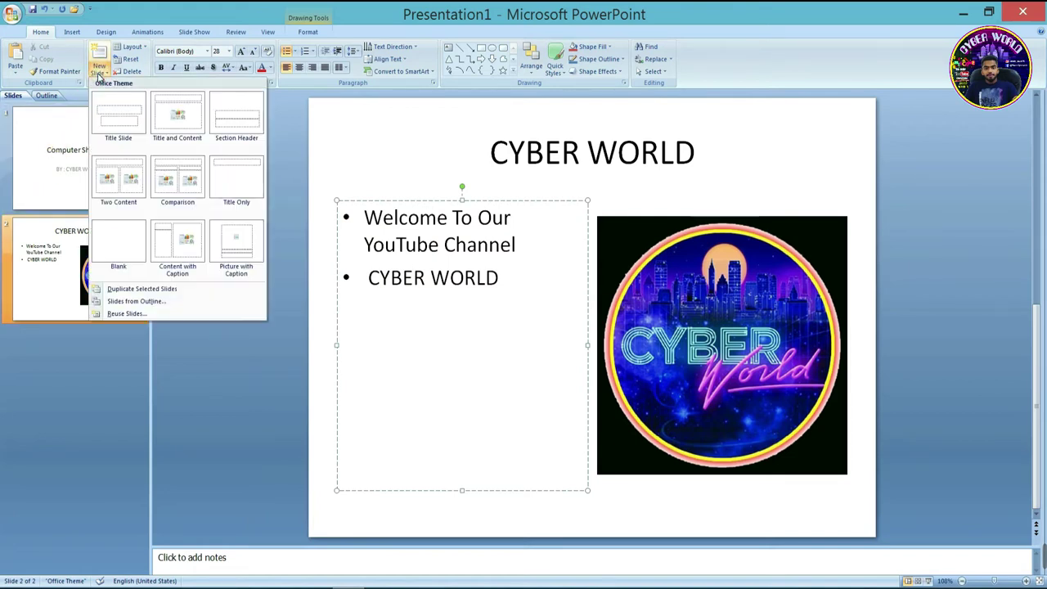
left_click(123, 246)
left_click(99, 73)
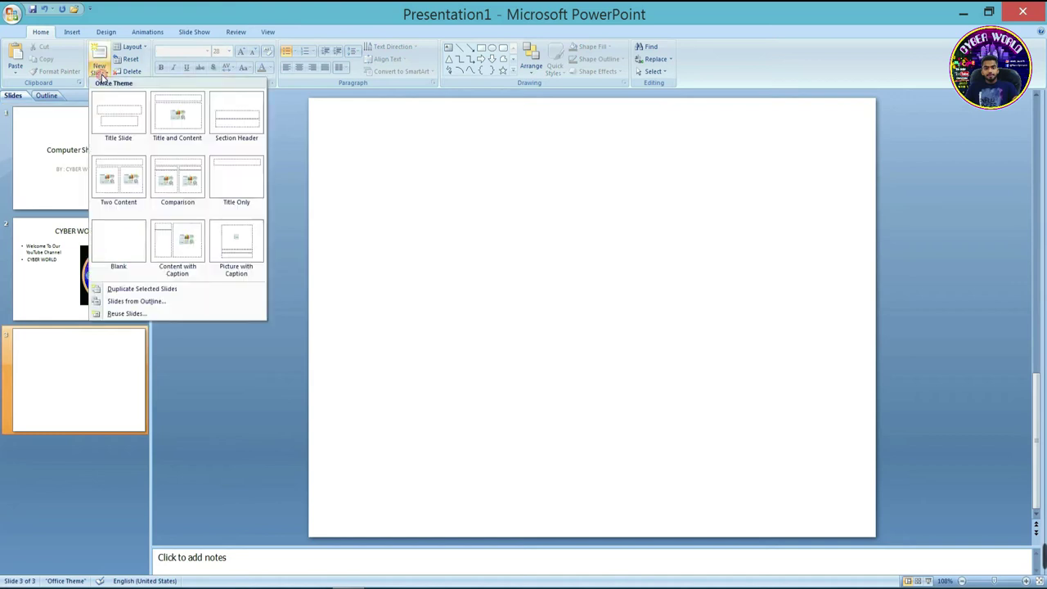
left_click(123, 176)
left_click(102, 65)
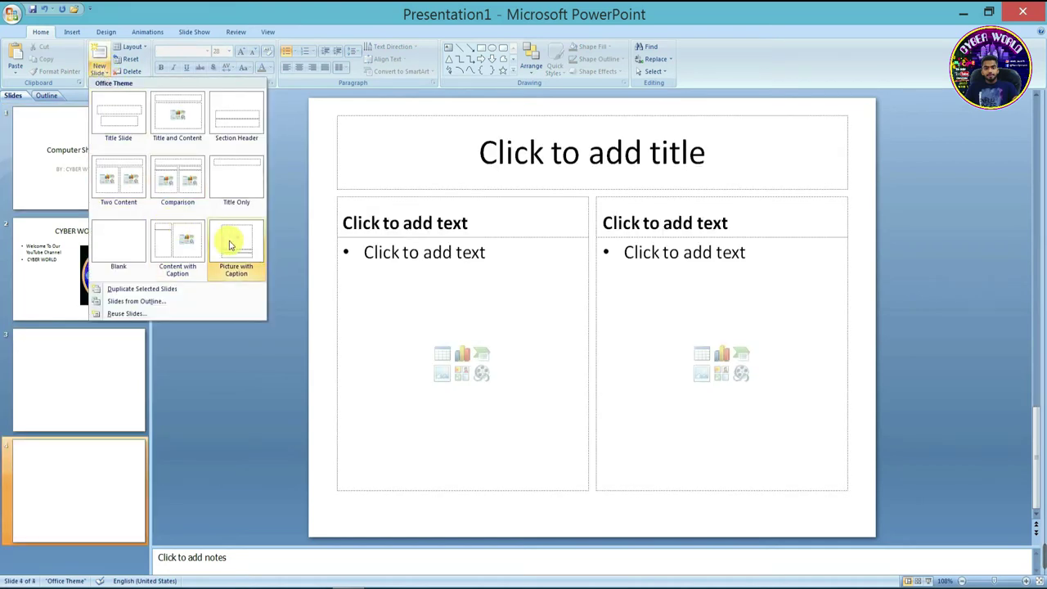
left_click(229, 245)
Step: Review slides 3 and 4, then delete slide 5
scroll(86, 409, "up", 2)
scroll(85, 282, "down", 2)
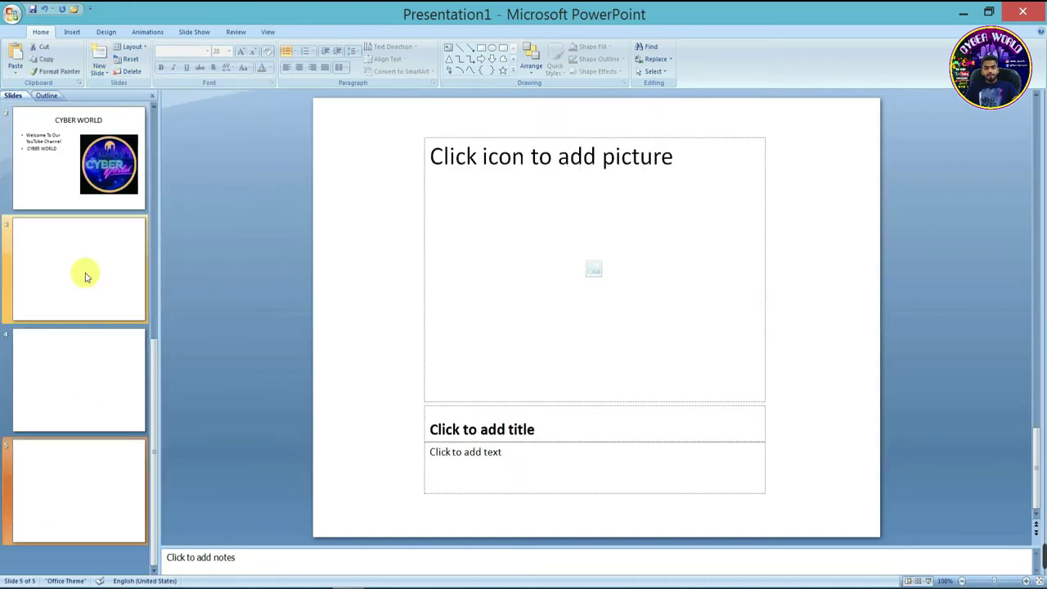
left_click(87, 392)
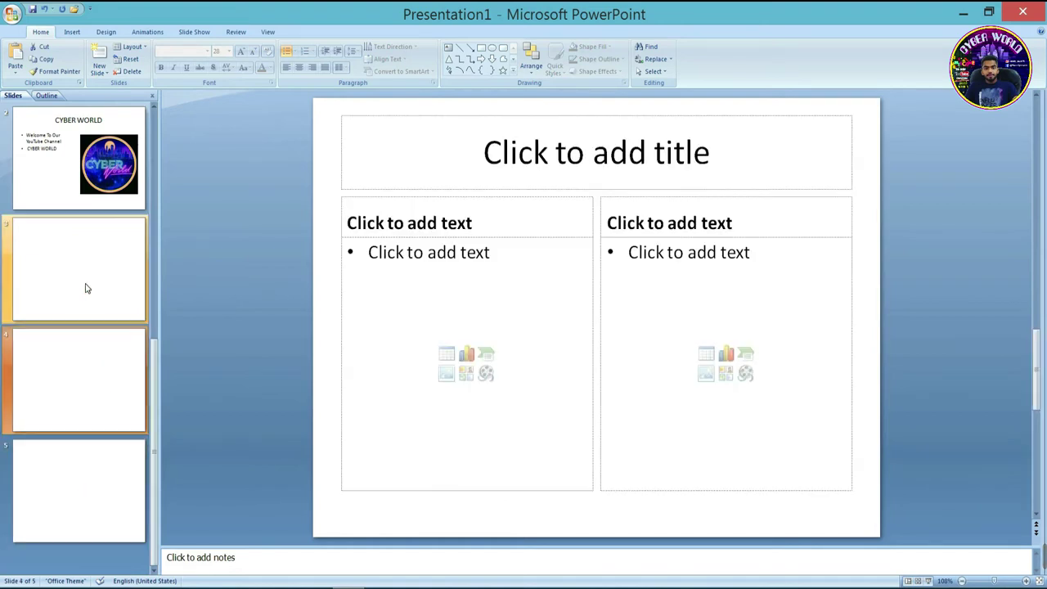
left_click(87, 288)
left_click(96, 413)
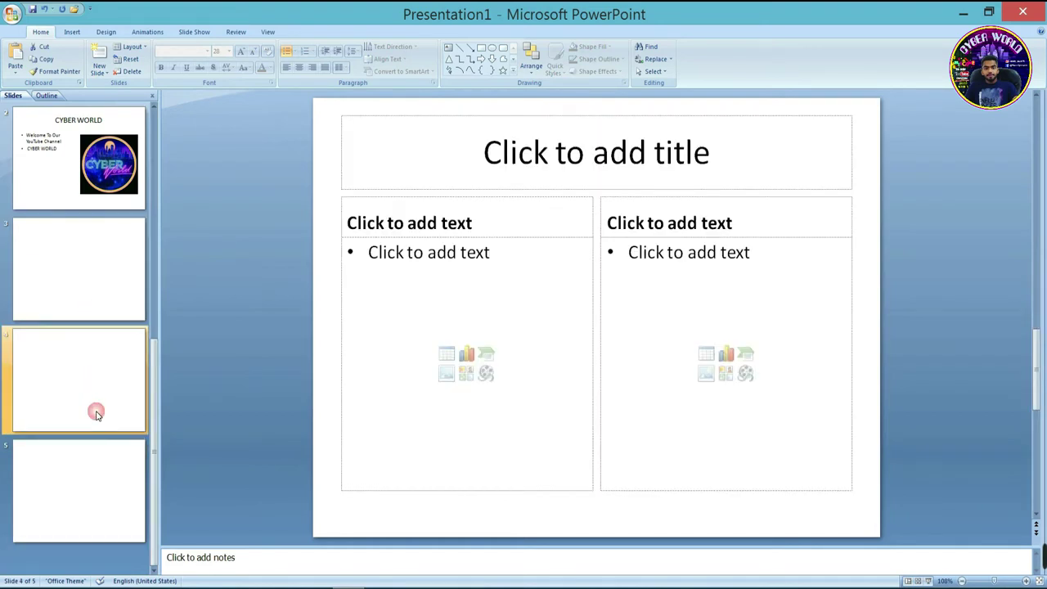
left_click(79, 506)
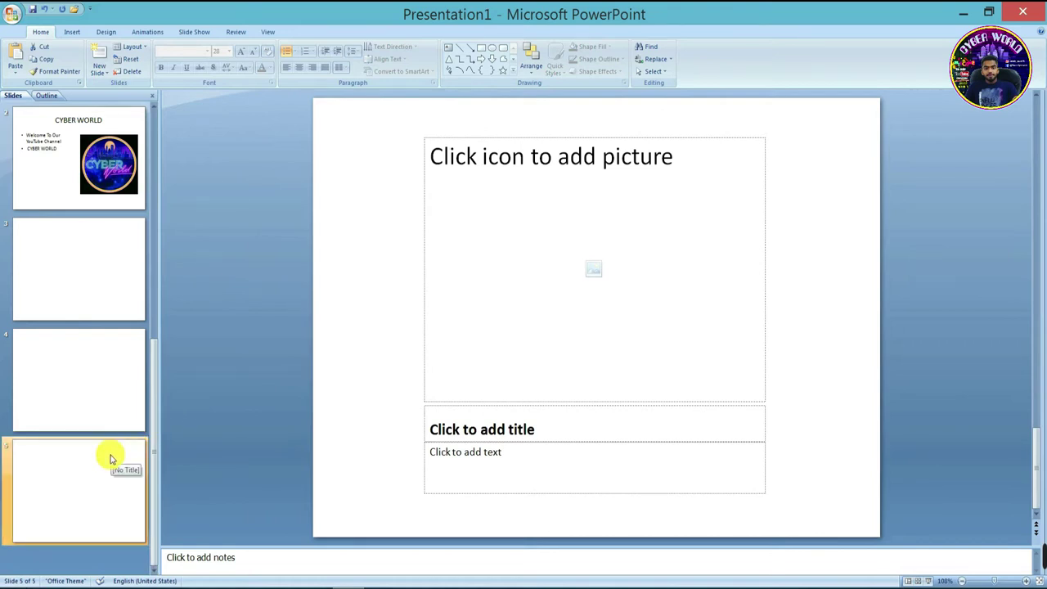
key("Delete")
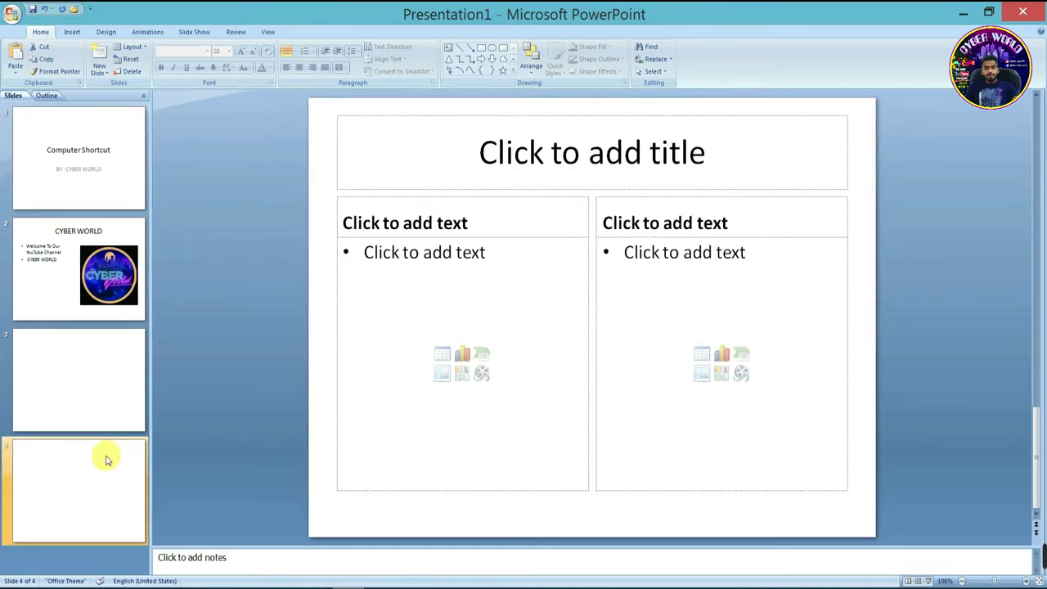
Step: Delete slide 4 and the remaining slides one by one with Home > Delete
left_click(129, 75)
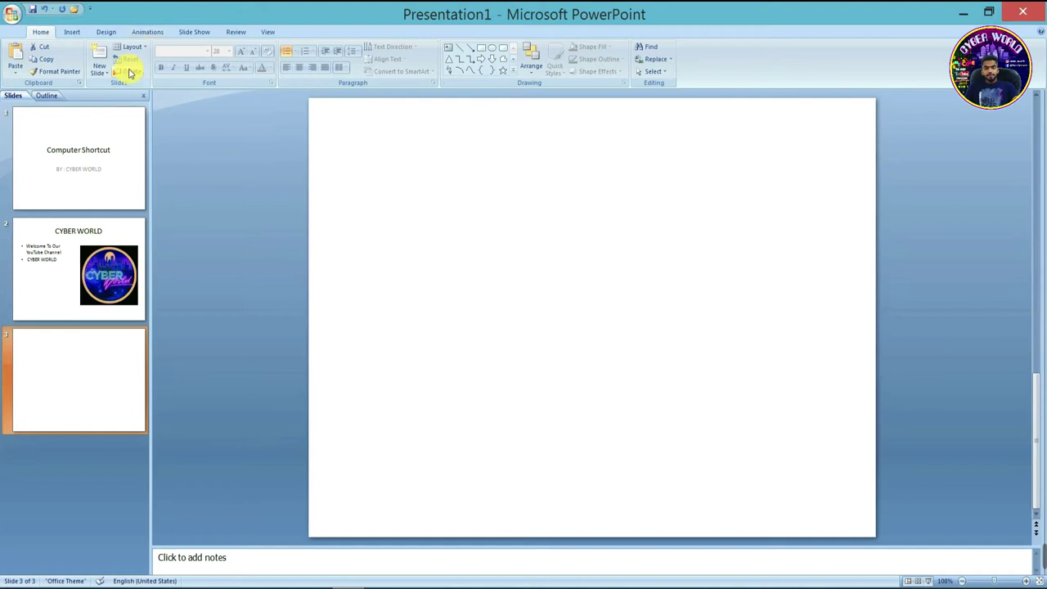
left_click(129, 73)
left_click(129, 74)
left_click(129, 73)
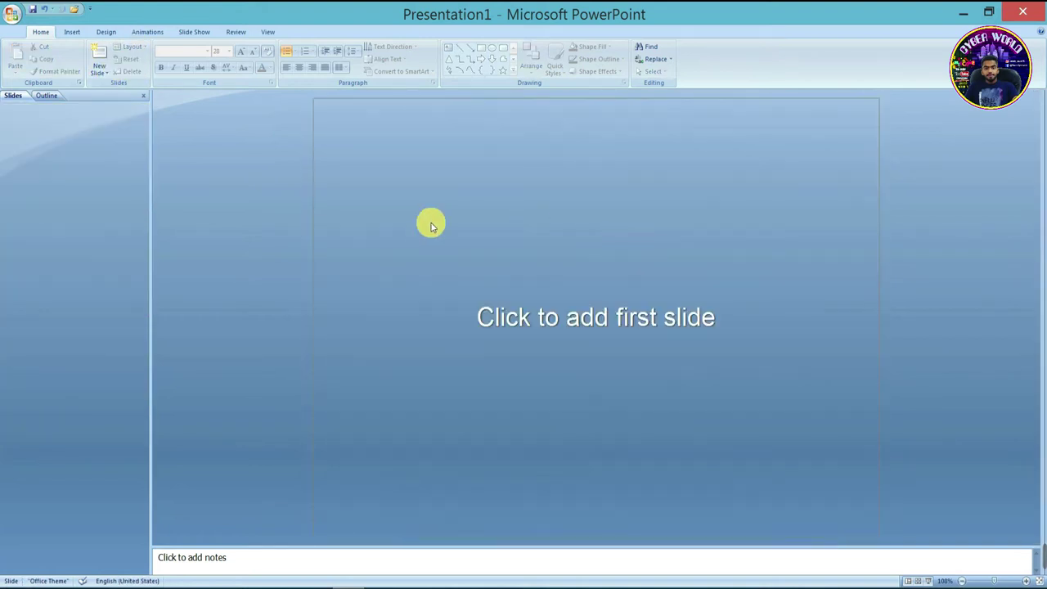
Step: Add a new Blank slide and delete the leftover CYBER WORLD slides, leaving one blank slide
left_click(99, 72)
left_click(119, 239)
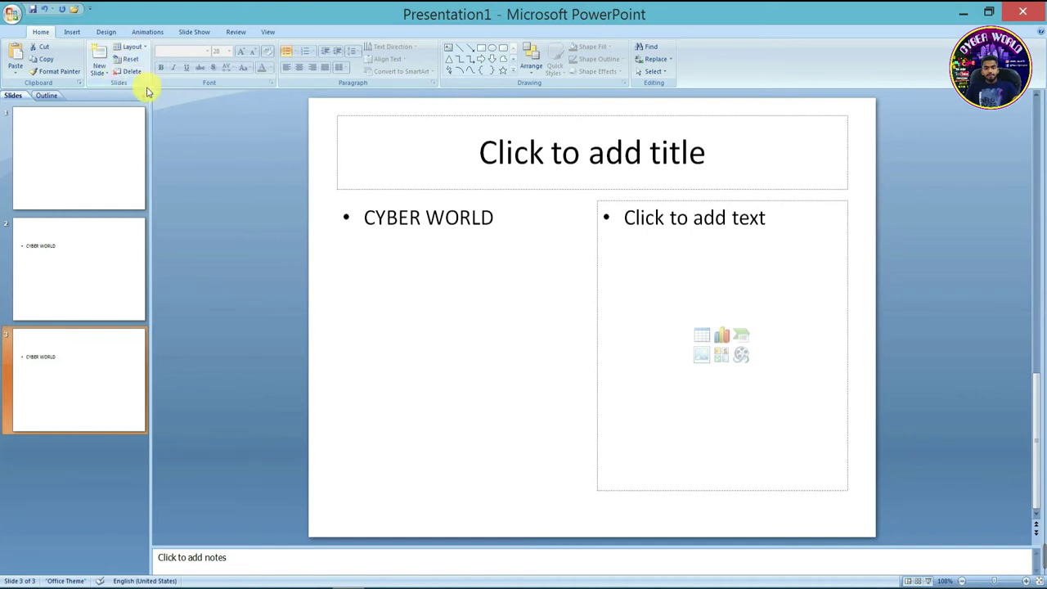
left_click(127, 72)
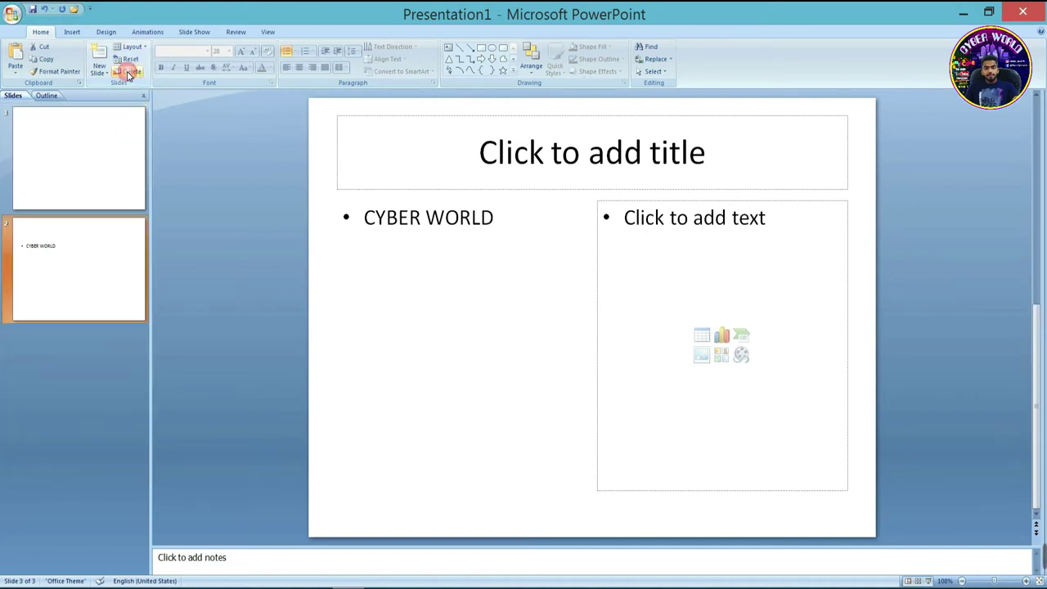
key("Delete")
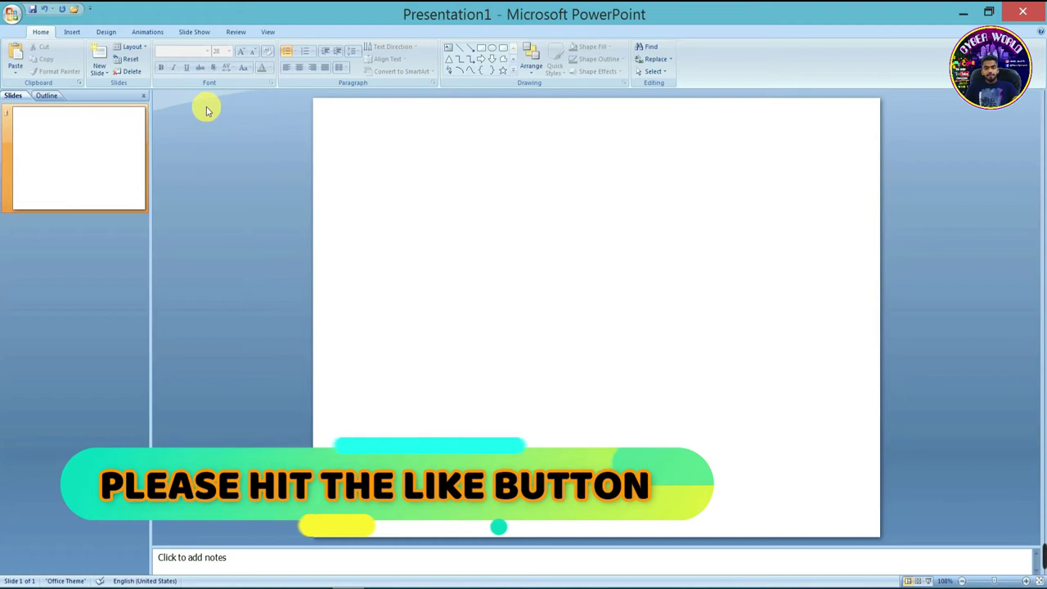
Step: Add a Title Slide as slide 2 and type 'CYBER WORLD' in its title placeholder
left_click(99, 70)
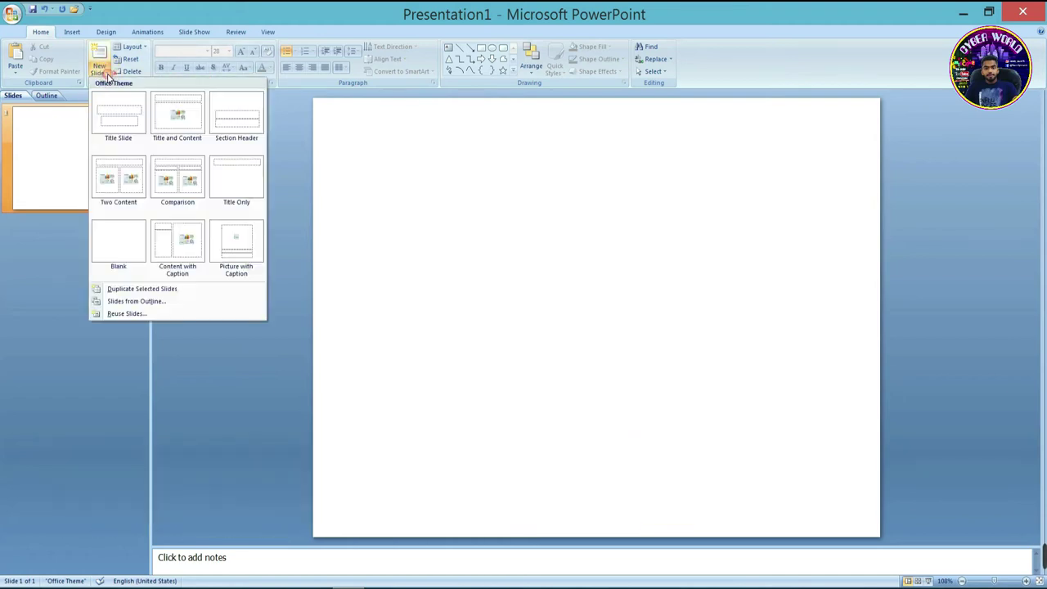
left_click(122, 124)
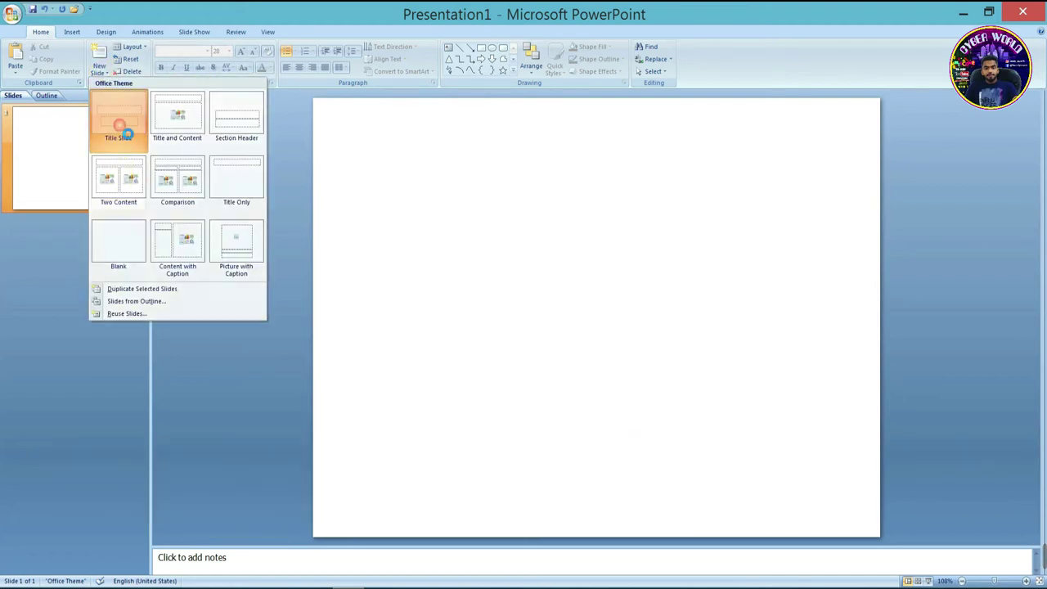
left_click(596, 284)
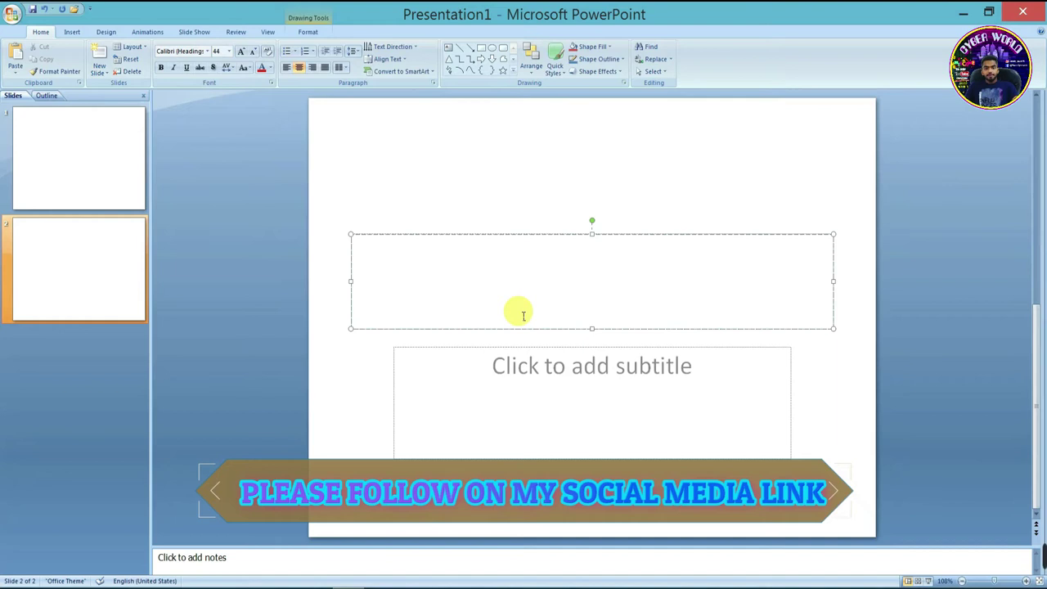
type("CYBER WORLD")
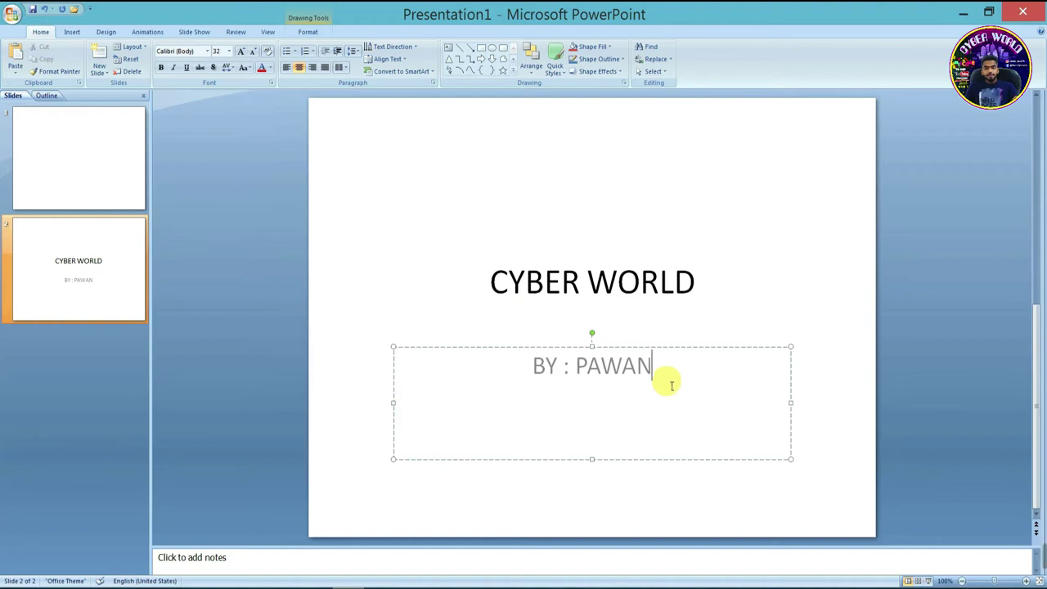
Step: Browse the font list, then select the whole CYBER WORLD title text
left_click(641, 307)
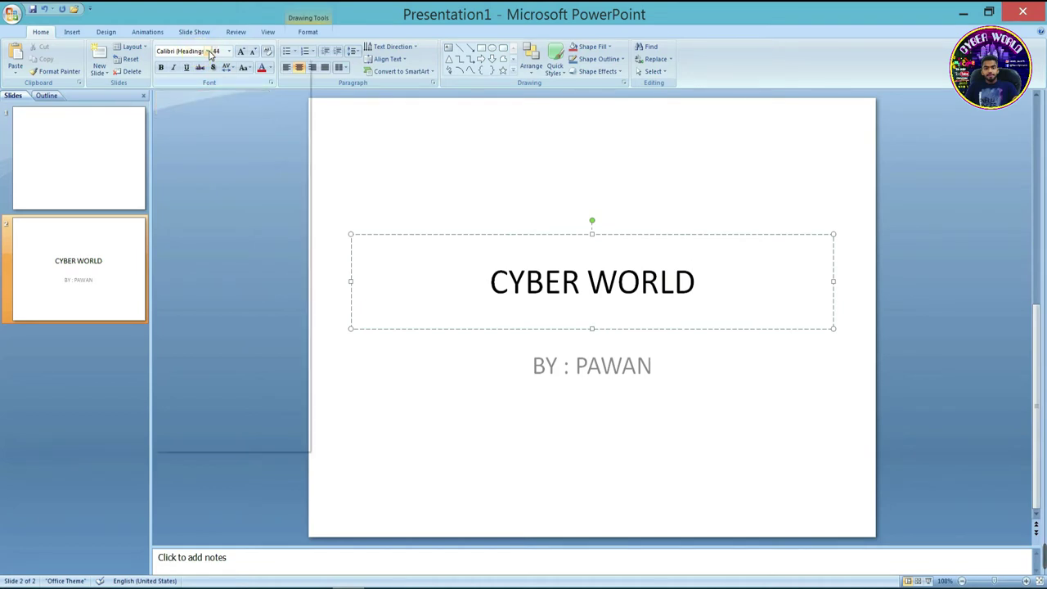
left_click(229, 51)
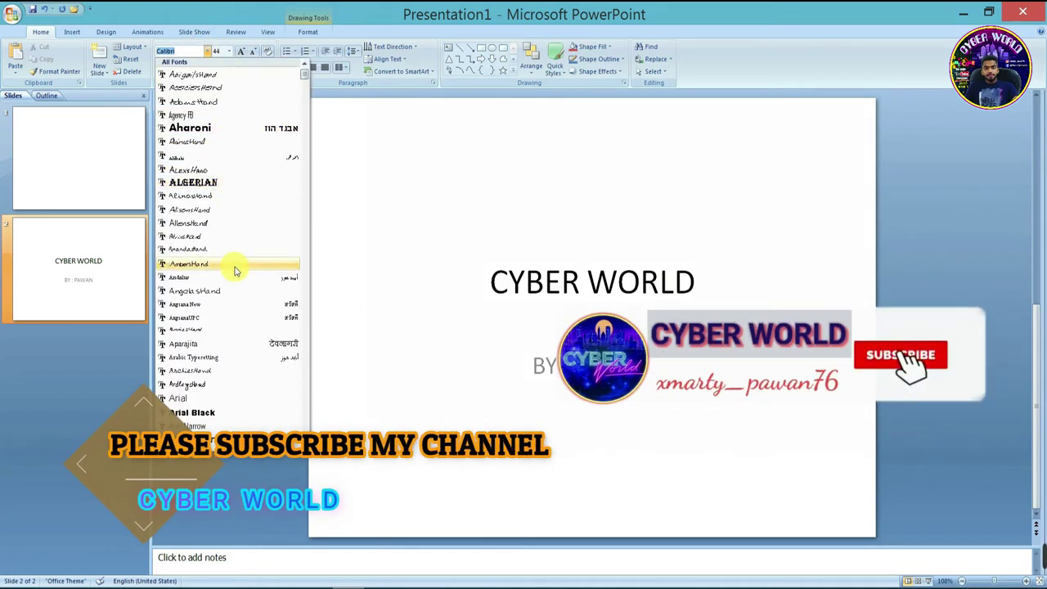
scroll(239, 304, "down", 4)
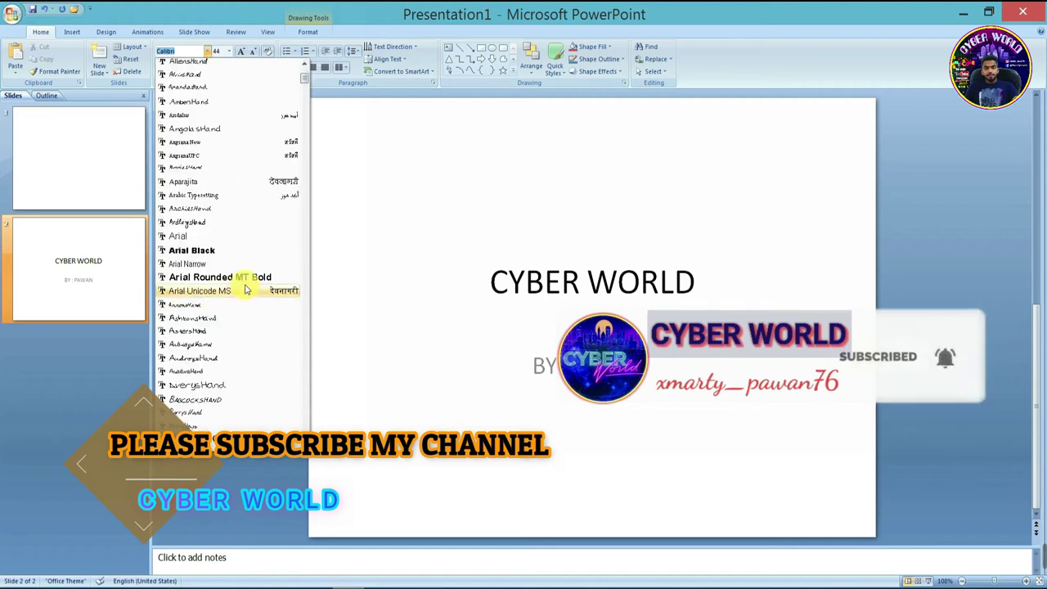
left_click(695, 285)
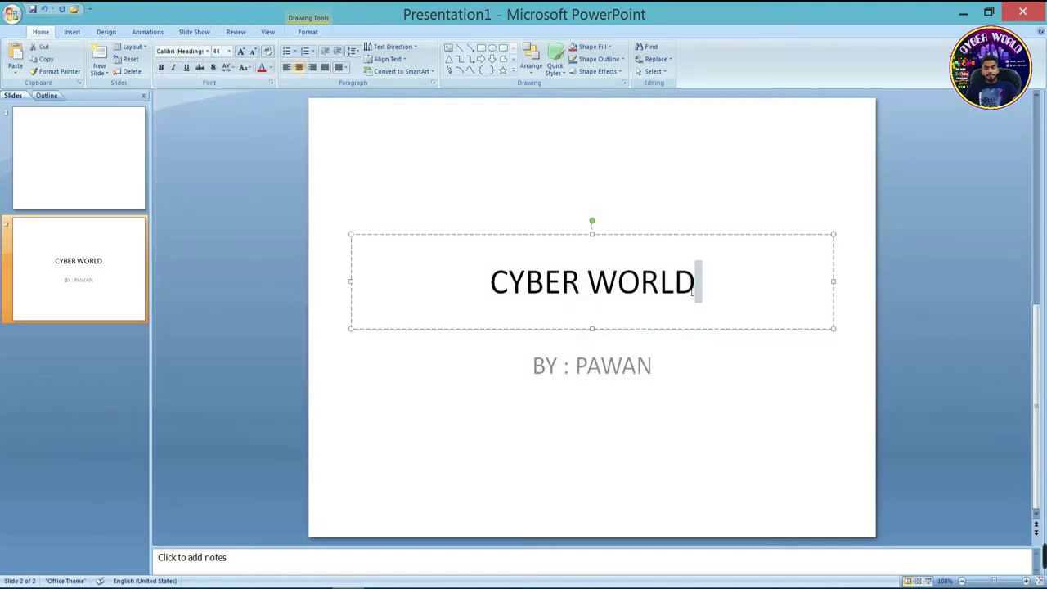
left_click_drag(693, 286, 479, 291)
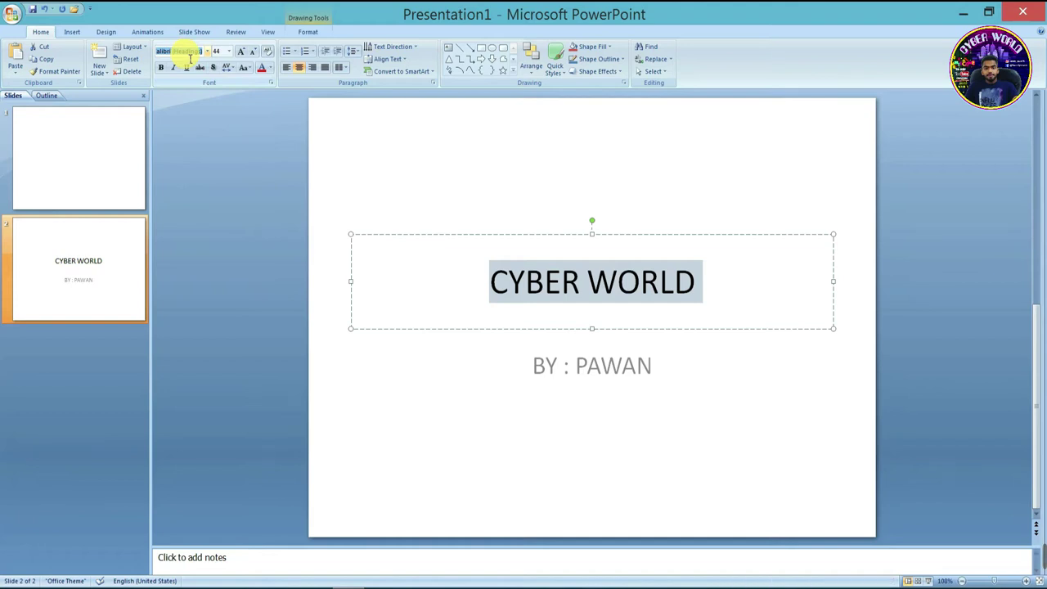
Step: Preview fonts like AdamsHand and AllensHand, then apply AshtonsHand to the title
key("Down")
key("Down")
key("Down")
key("Down")
key("Down")
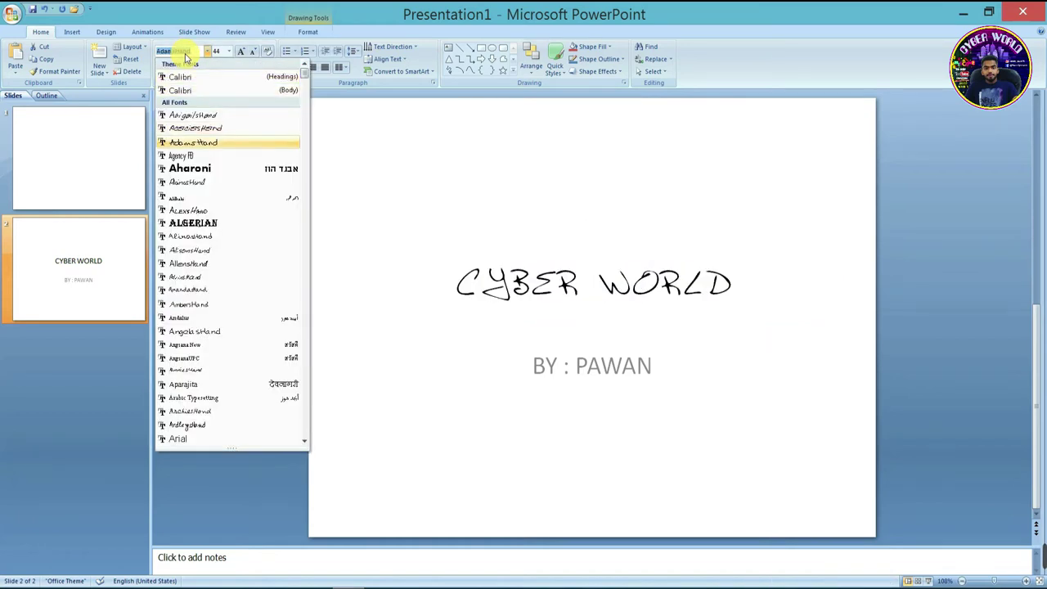
key("Down")
key("Down")
key("Down")
key("Down")
key("Down")
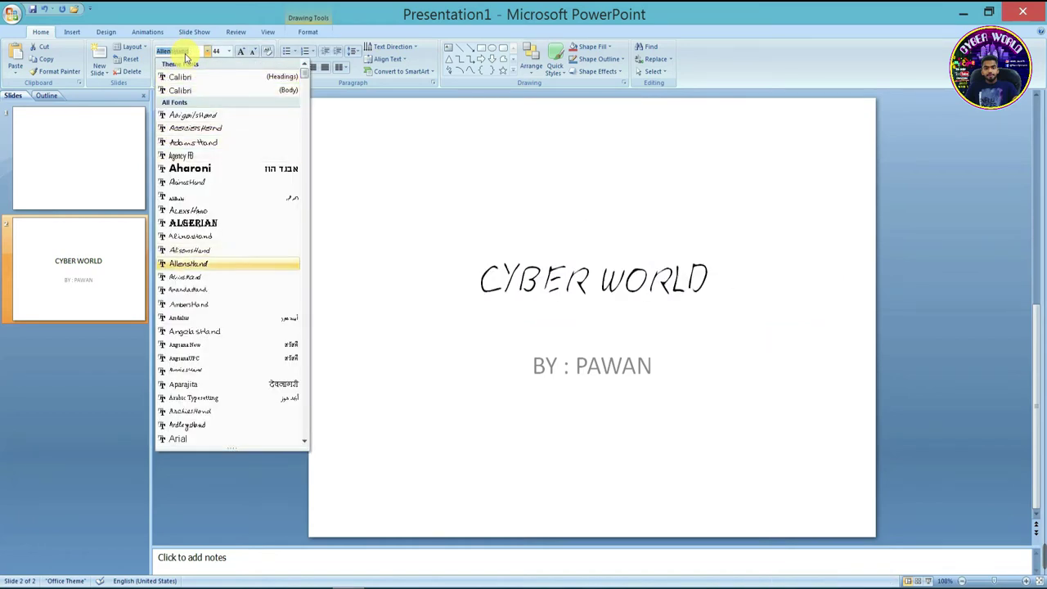
key("Down")
key("Down")
key("Down")
key("Down")
key("Down")
key("Down")
key("Down")
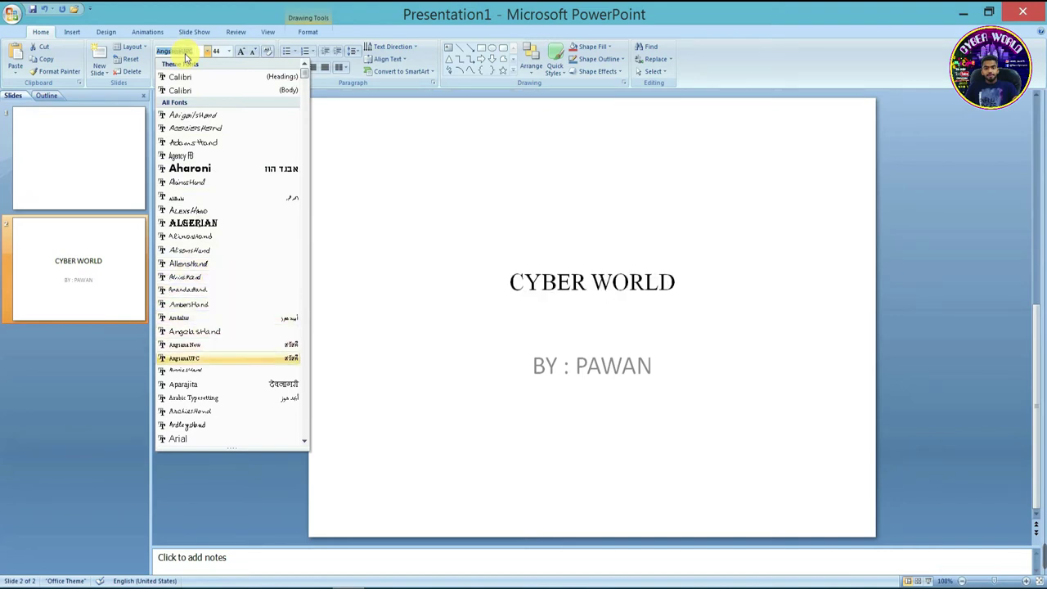
key("Down")
key("Down")
key("Down")
key("Down")
key("Down")
scroll(206, 402, "down", 3)
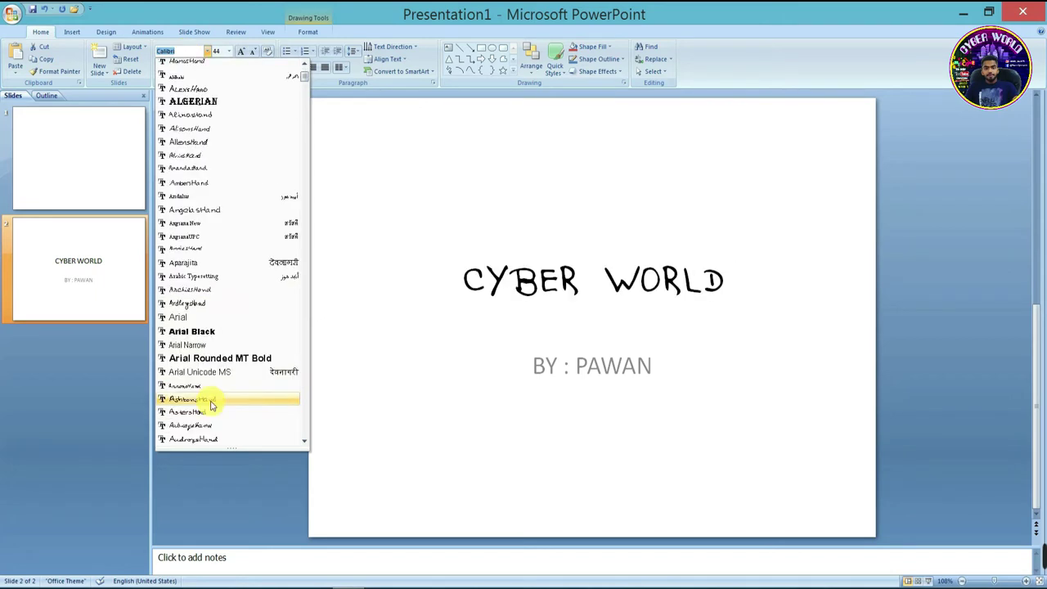
left_click(206, 401)
Step: Select all the title text again and bring up the font size list
left_click(507, 377)
left_click(555, 295)
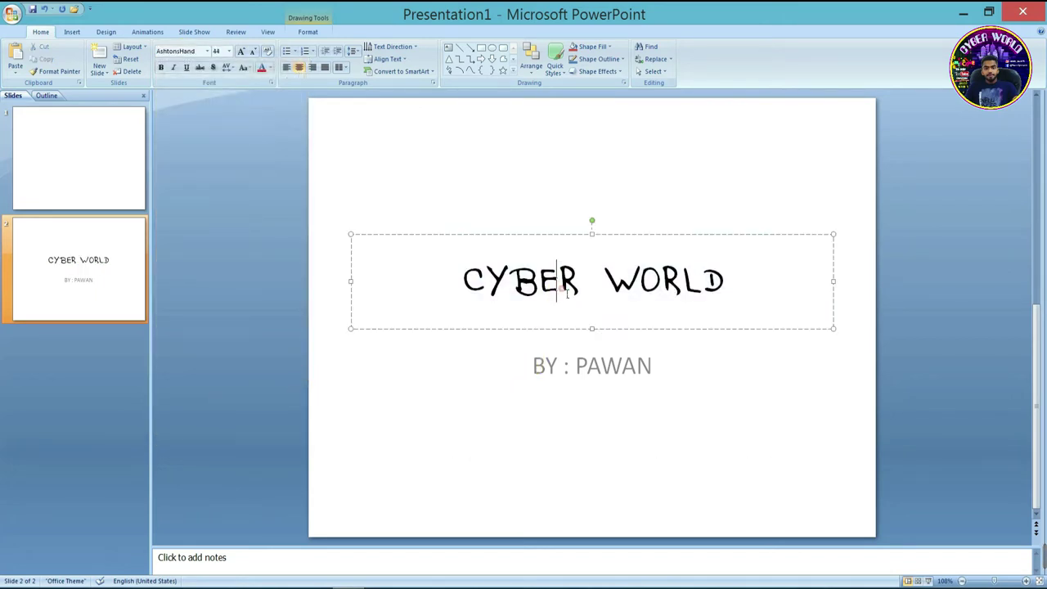
key("ctrl+a")
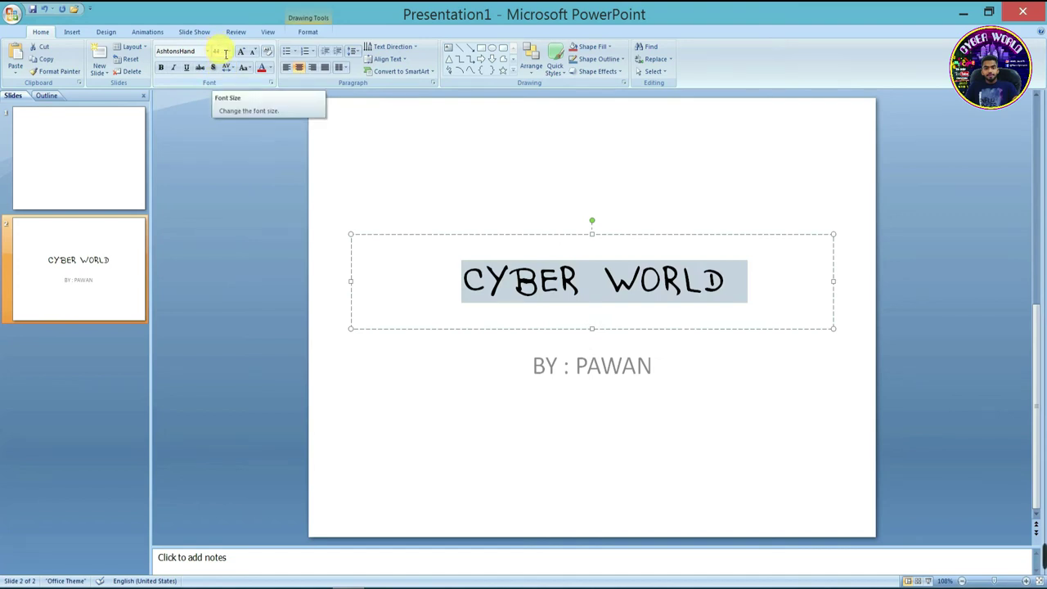
left_click(230, 53)
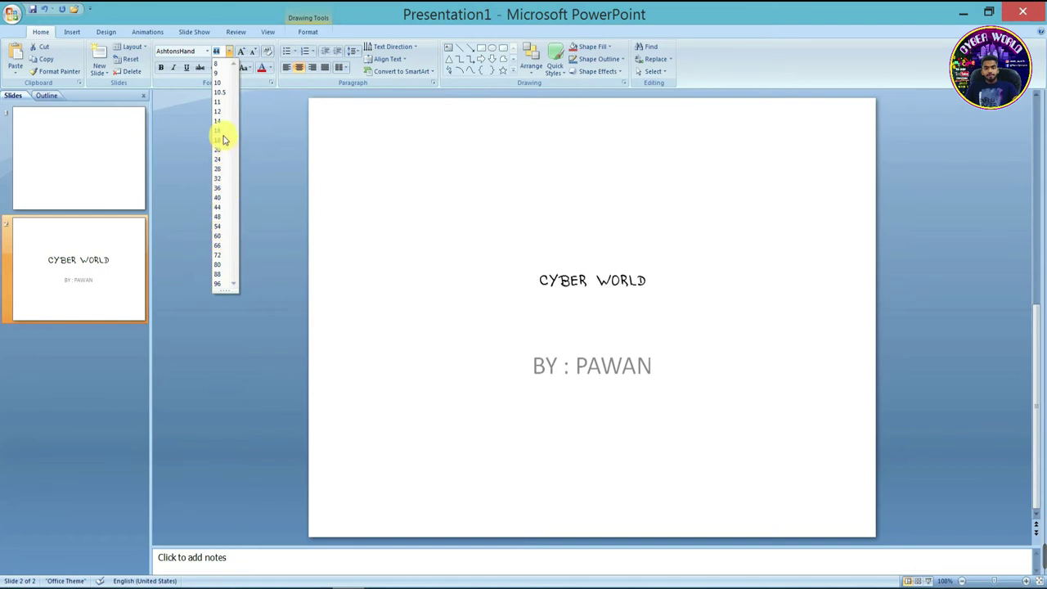
Step: Try much smaller and much larger font sizes on the title, leaving it at size 100
left_click(221, 169)
type("100")
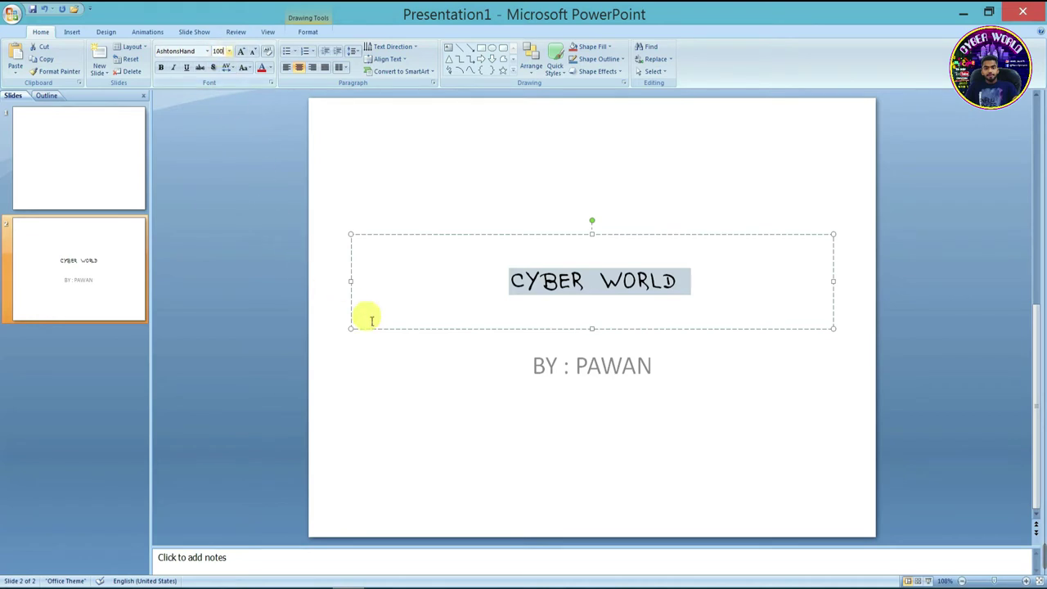
left_click(438, 363)
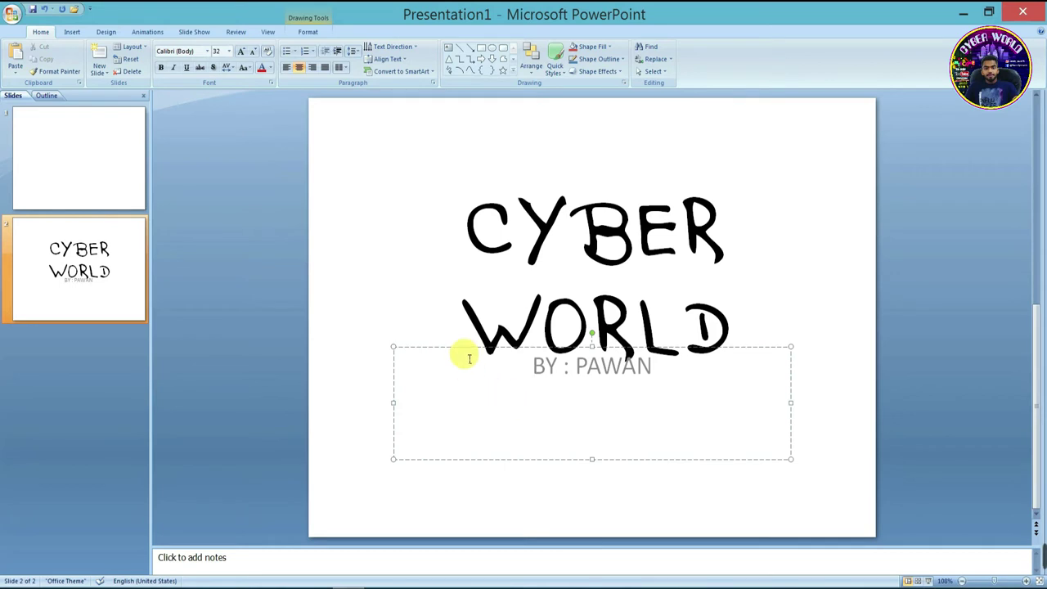
left_click(538, 327)
left_click(739, 331)
left_click(725, 280)
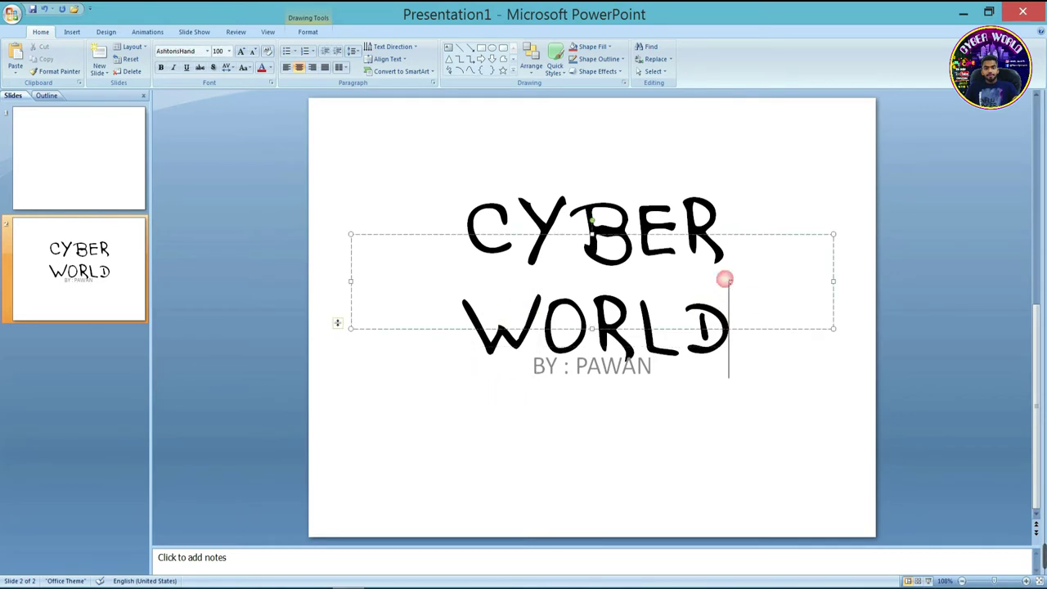
left_click(229, 51)
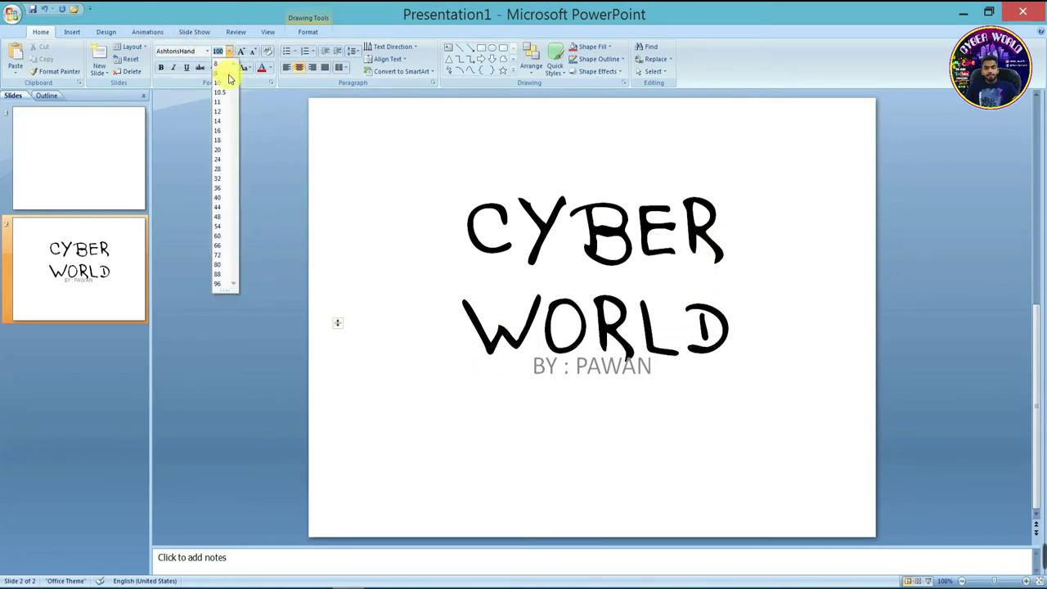
left_click(345, 145)
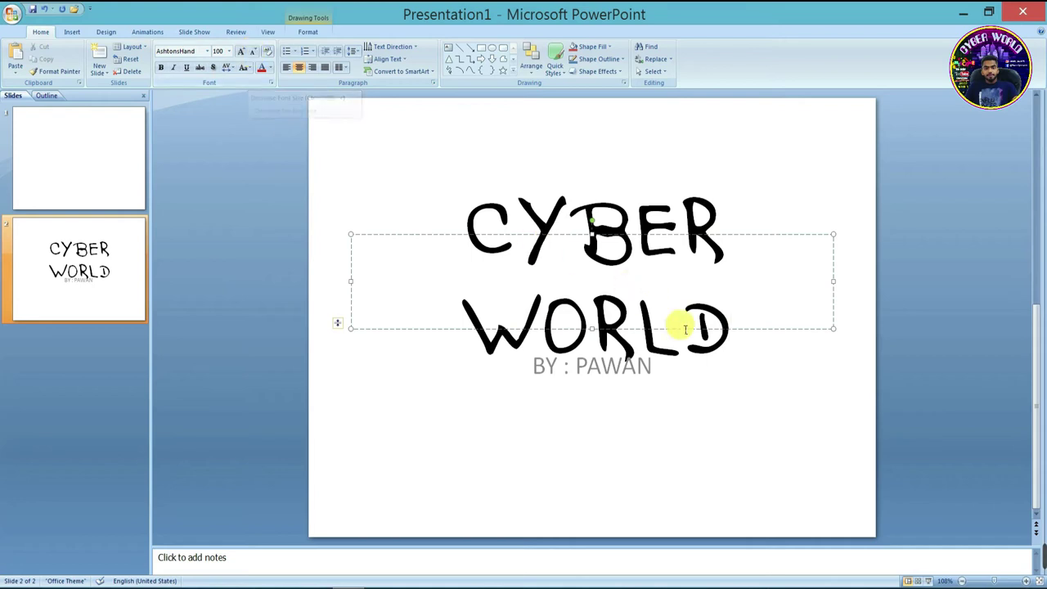
Step: Select the CYBER WORLD text and shrink it step by step to 48 pt
left_click_drag(732, 324, 479, 246)
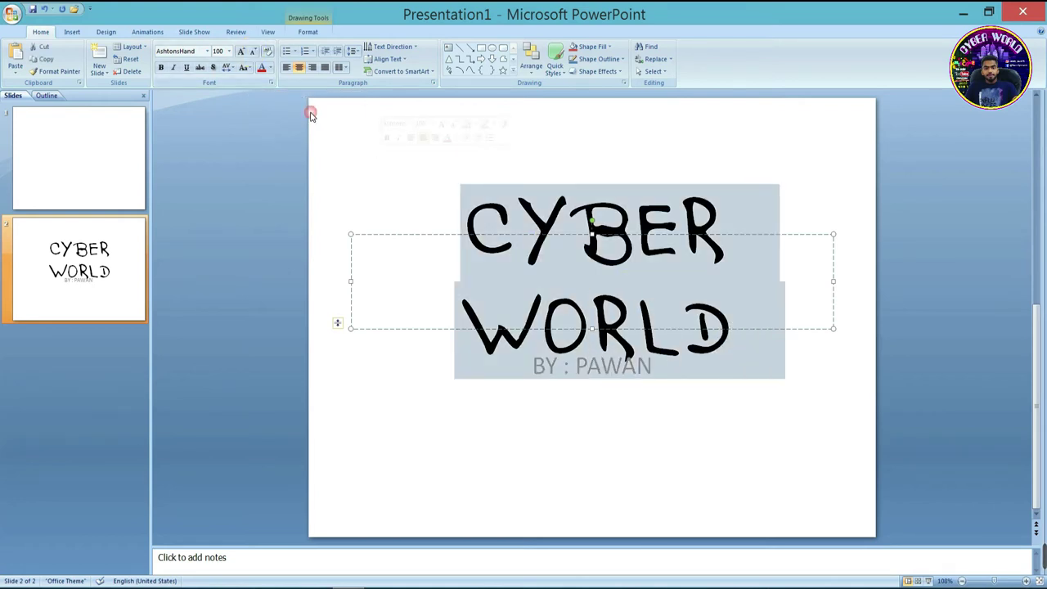
double_click(254, 51)
double_click(253, 52)
double_click(254, 52)
left_click(254, 51)
left_click(253, 52)
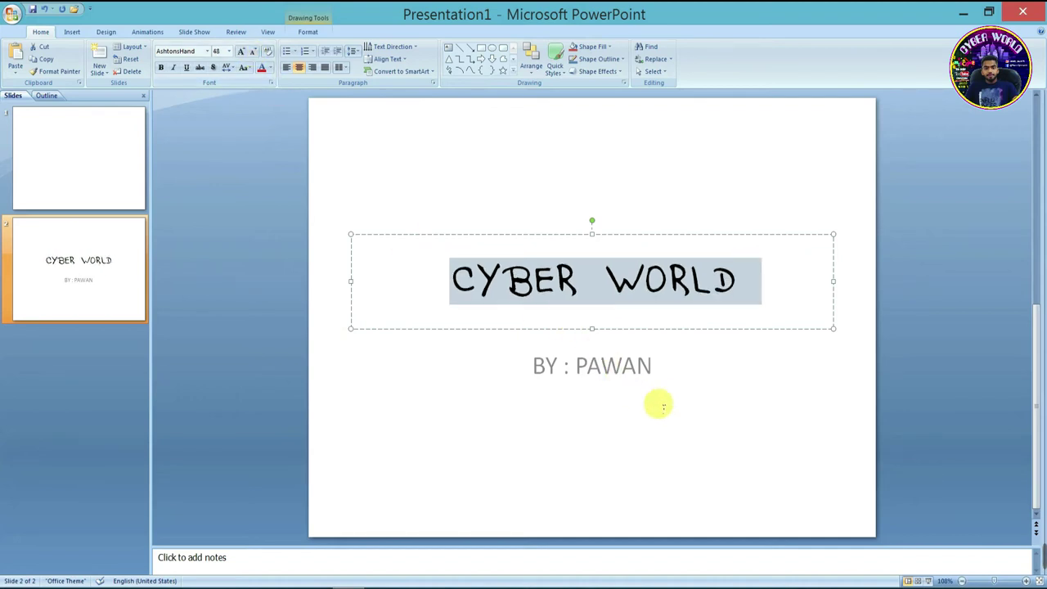
mouse_move(660, 373)
left_mouse_down()
mouse_move(629, 374)
mouse_move(473, 313)
left_mouse_up()
Step: Grow the byline subtitle's font size to 54
left_click(242, 55)
left_click(242, 55)
left_click(242, 56)
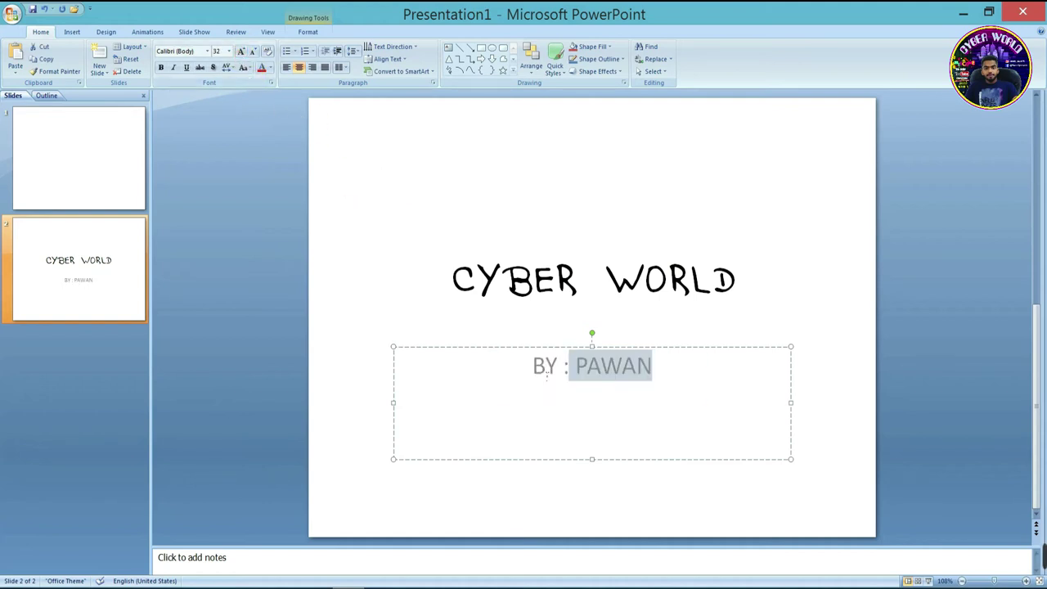
left_click(459, 302)
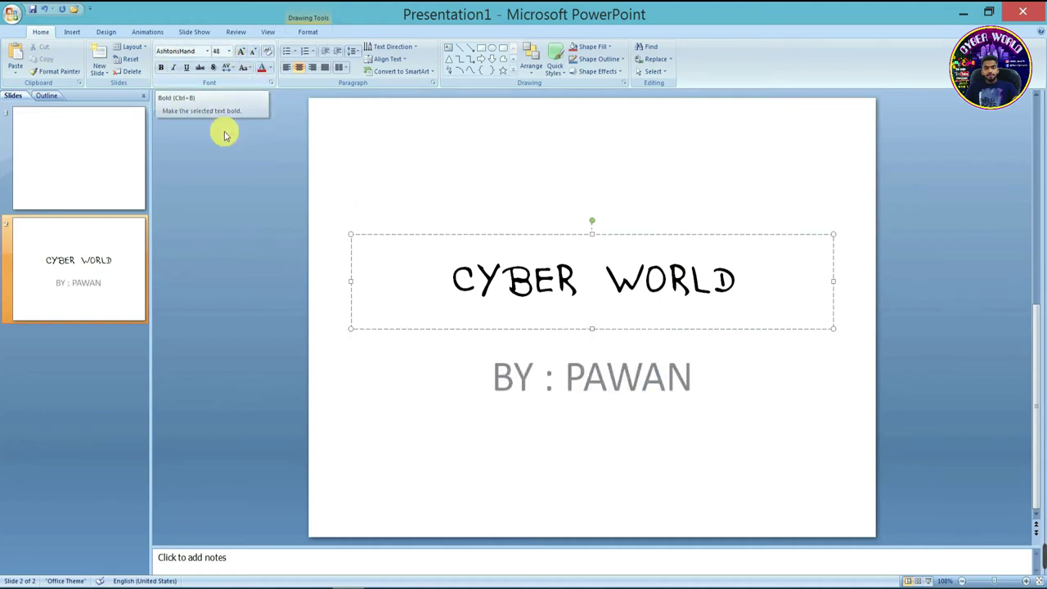
Step: Select the whole byline text and make it bold
left_click(665, 374)
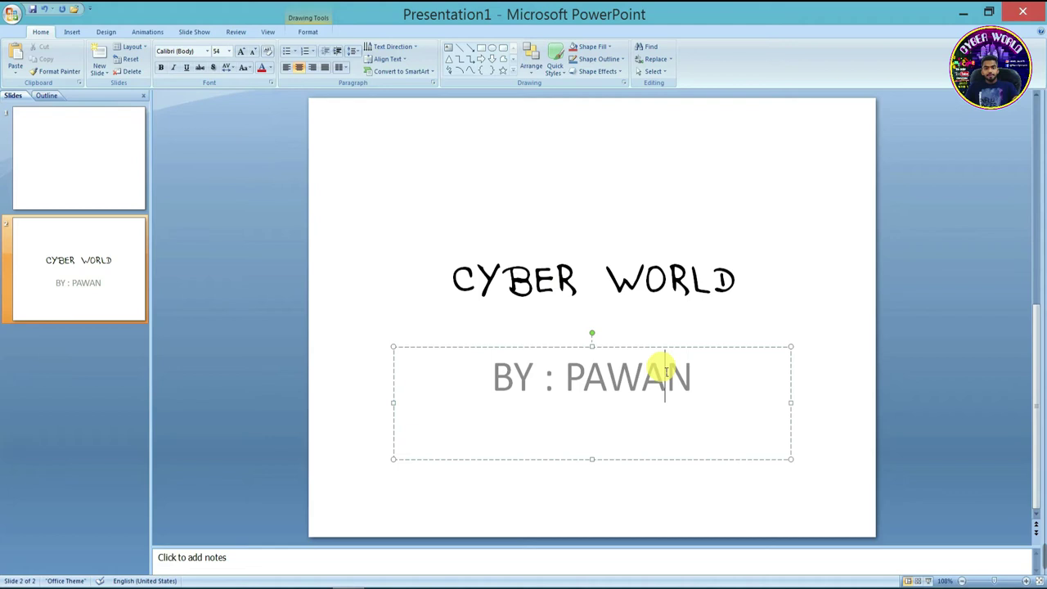
left_click(699, 384)
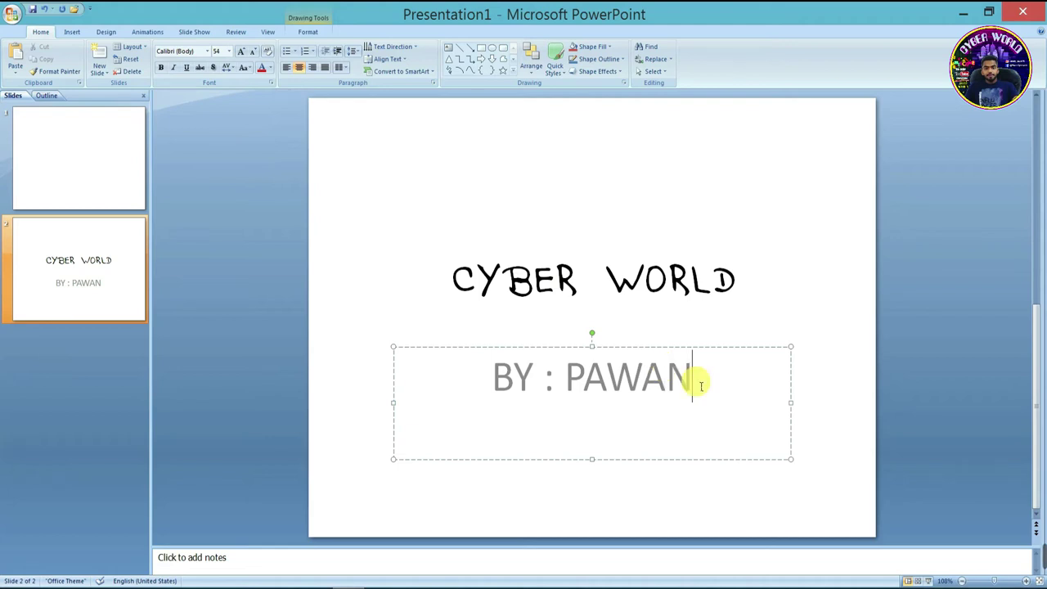
left_click_drag(695, 378, 456, 379)
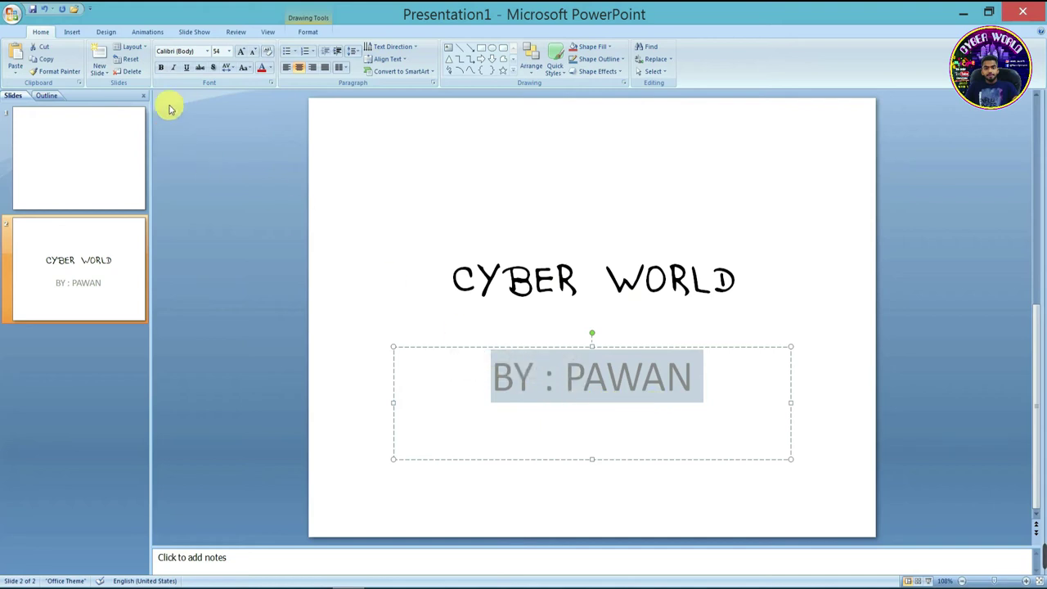
left_click(161, 68)
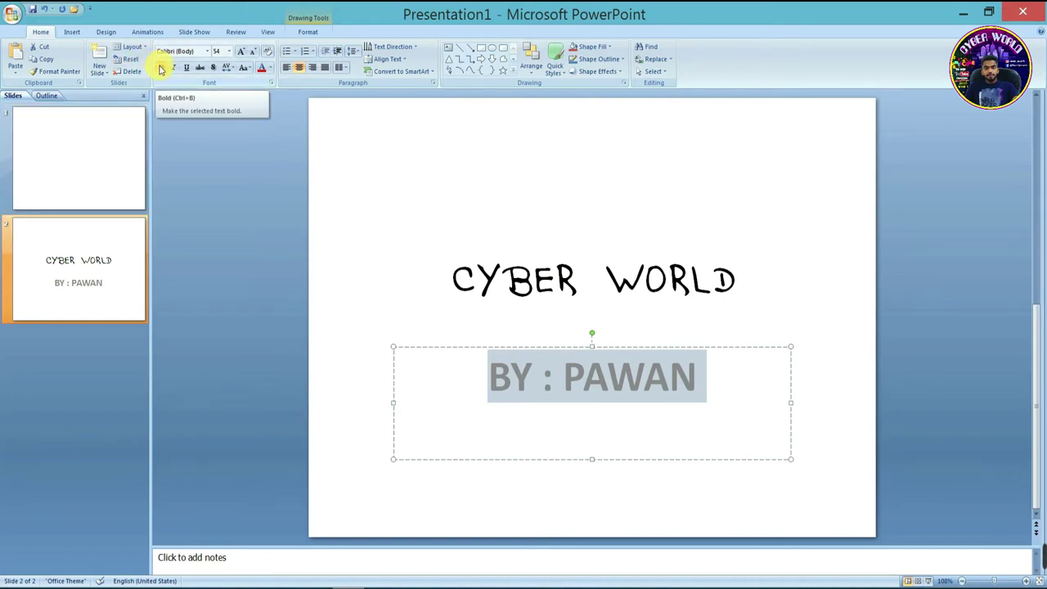
Step: Make the byline bold, italic and underlined
left_click(162, 68)
left_click(162, 68)
left_click(161, 68)
left_click(161, 69)
left_click(161, 70)
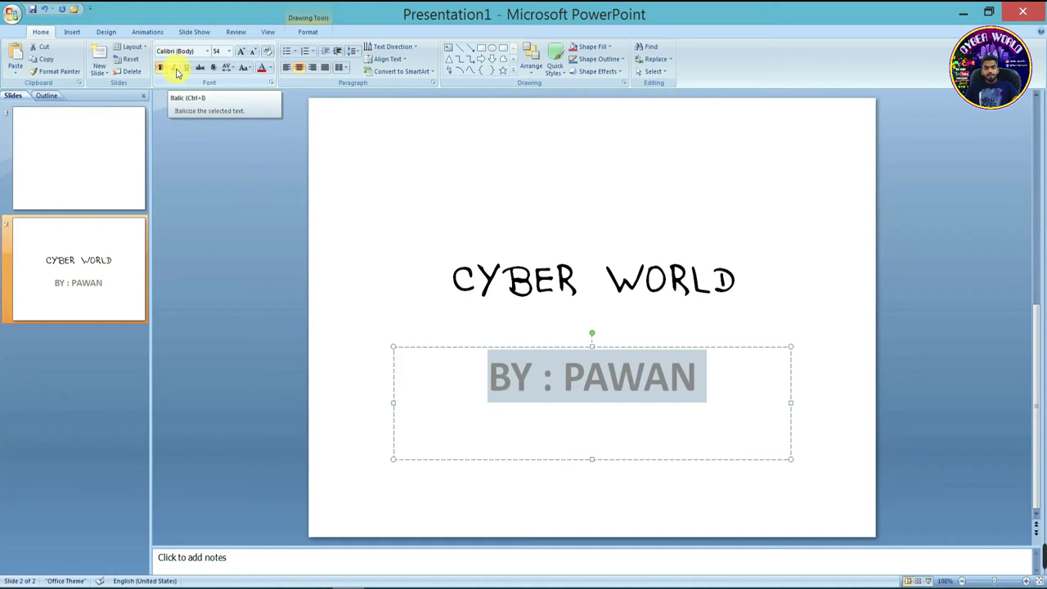
left_click(176, 71)
left_click(176, 70)
left_click(176, 71)
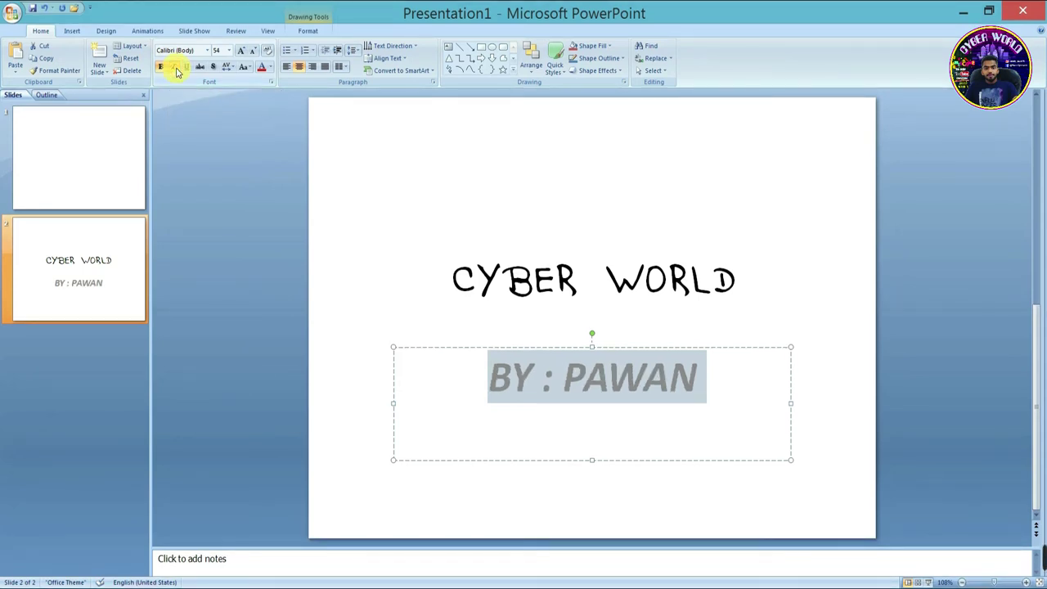
left_click(176, 70)
left_click(176, 71)
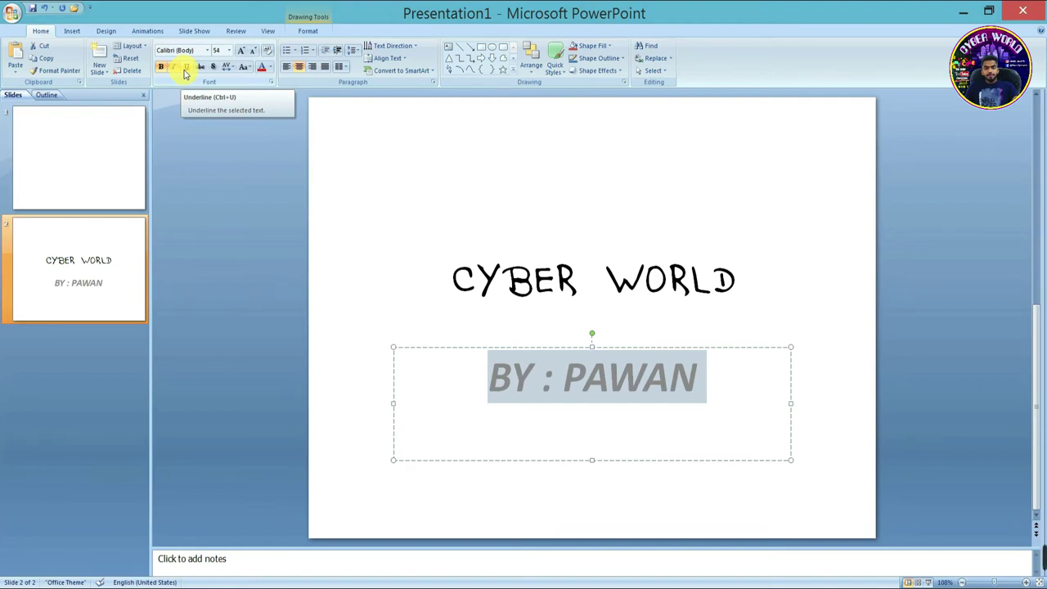
left_click_drag(728, 383, 510, 248)
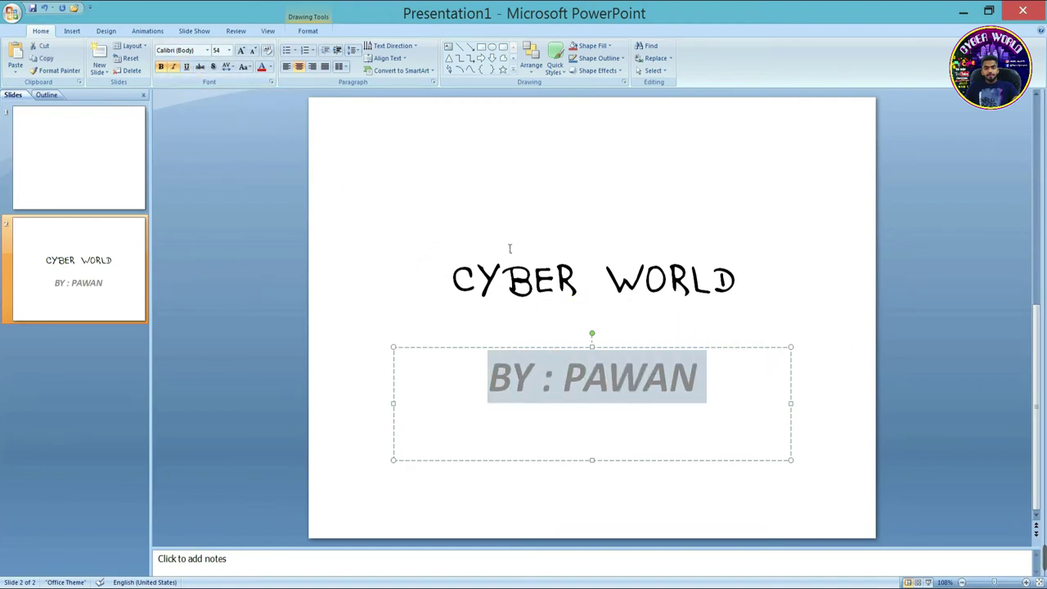
left_click(187, 68)
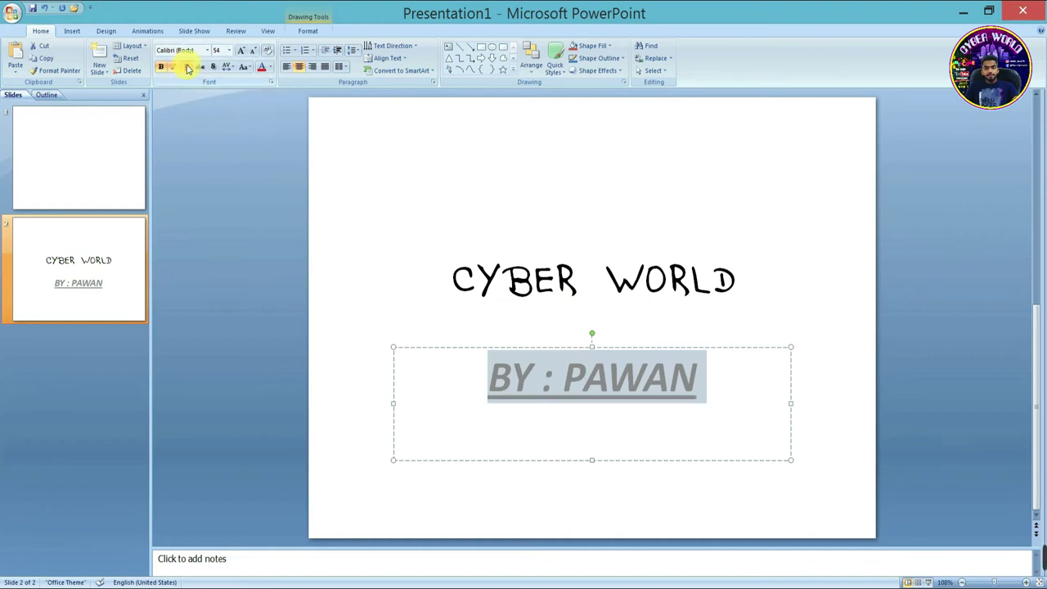
Step: Select the CYBER WORLD title and make it underlined, italic and bold
left_click(450, 281)
left_click(737, 282)
left_click_drag(736, 282, 450, 282)
left_click(181, 69)
left_click(174, 68)
left_click(162, 68)
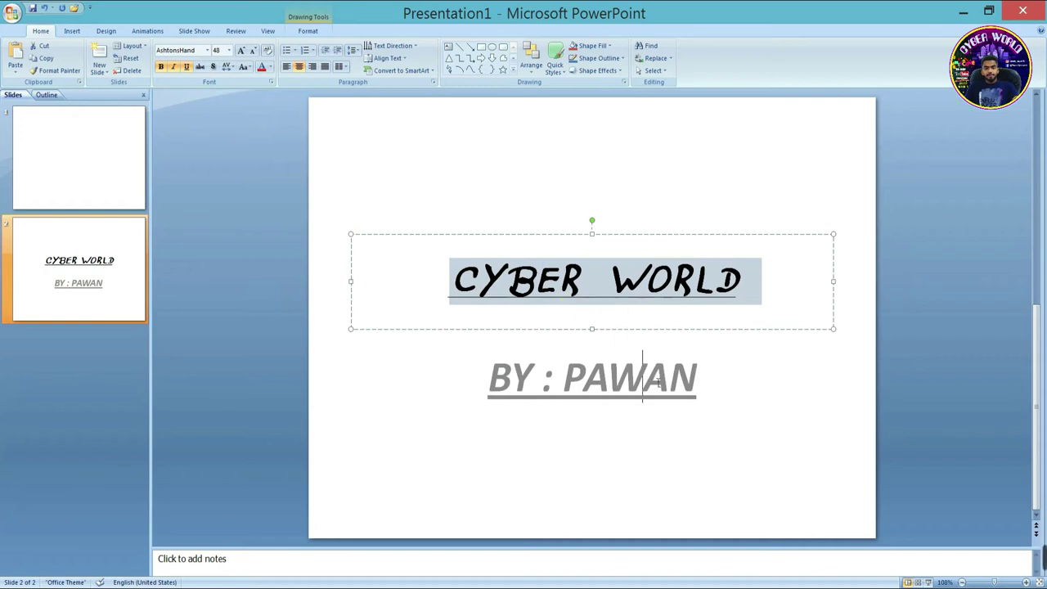
left_click(614, 352)
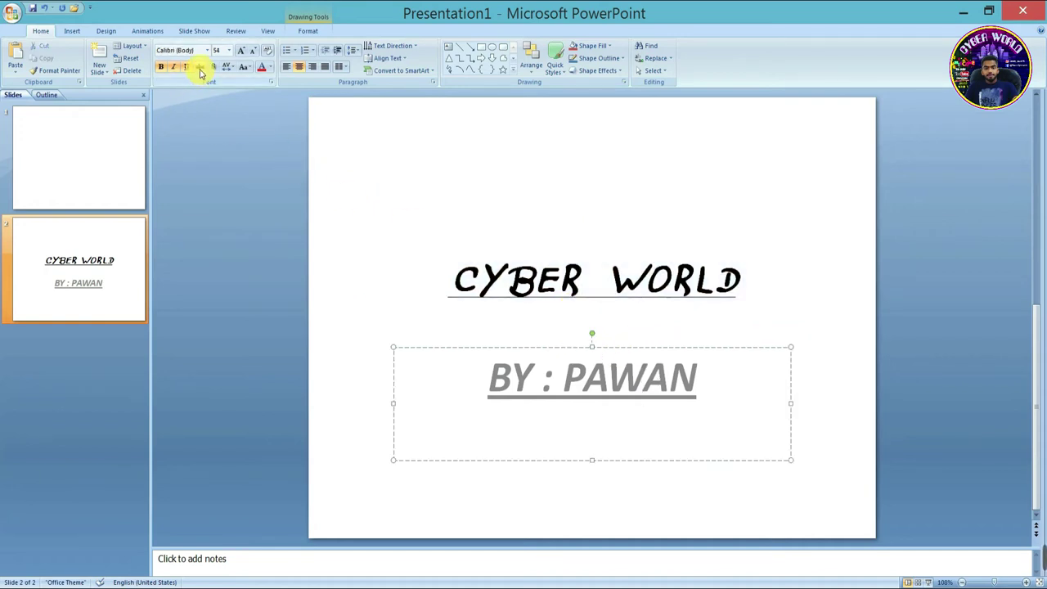
Step: Select the byline text and apply Strikethrough
left_click(679, 379)
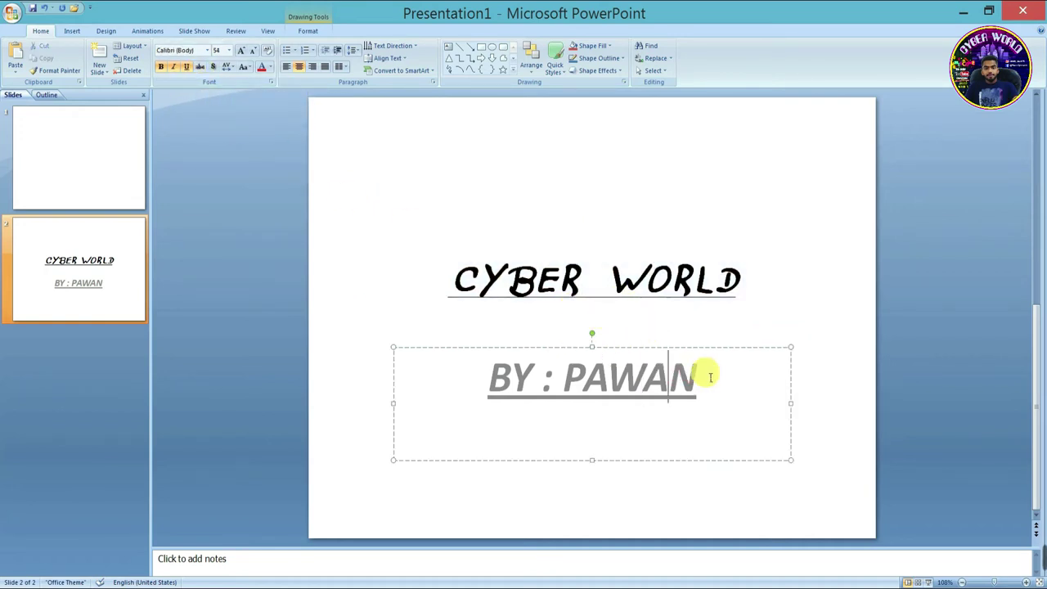
left_click_drag(710, 377, 464, 373)
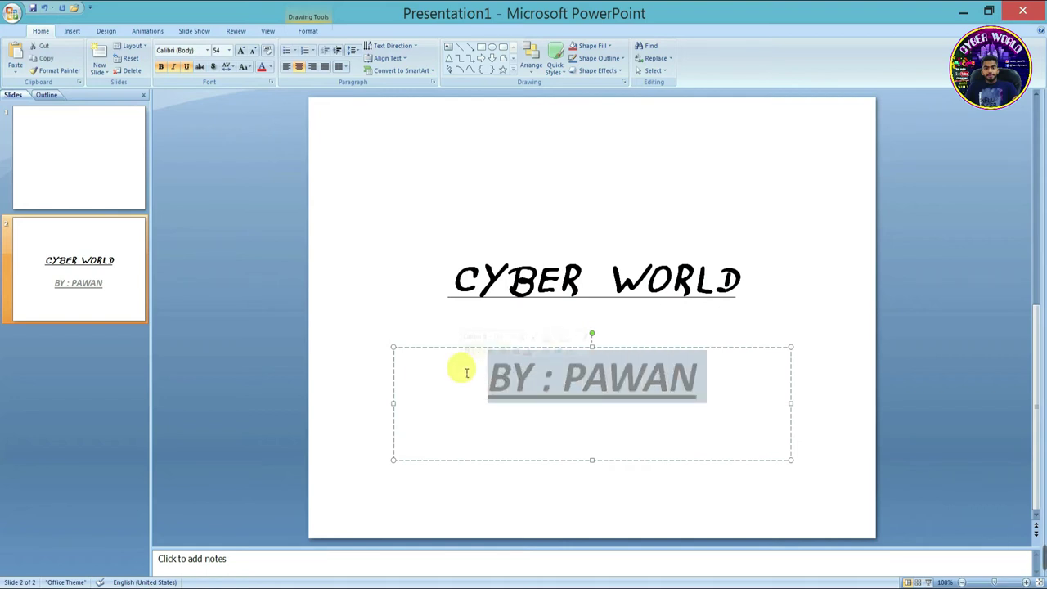
left_click(202, 72)
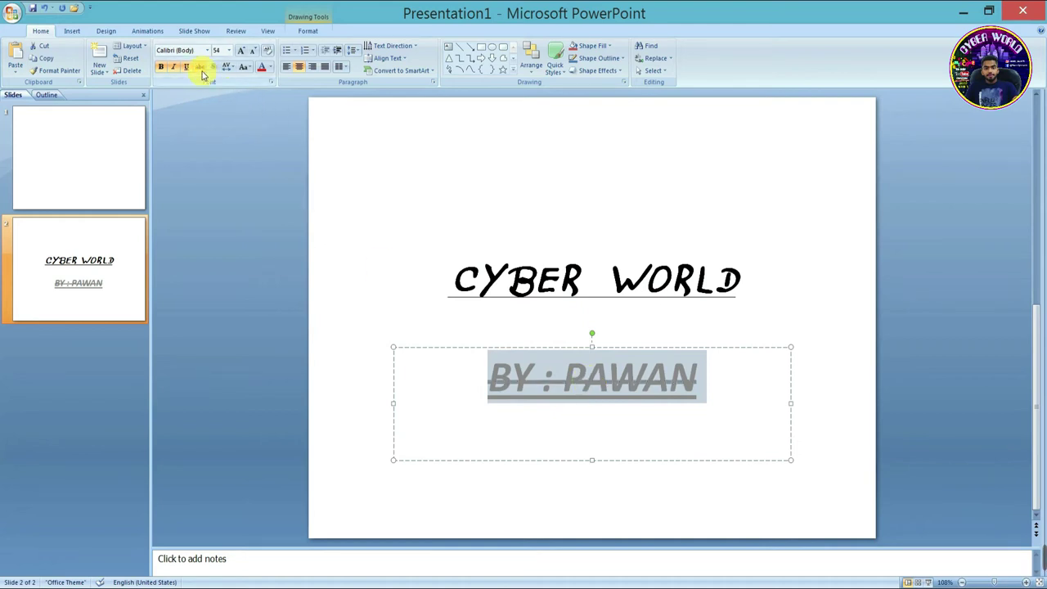
Step: Apply Strikethrough to the CYBER WORLD title too
left_click_drag(763, 282, 451, 280)
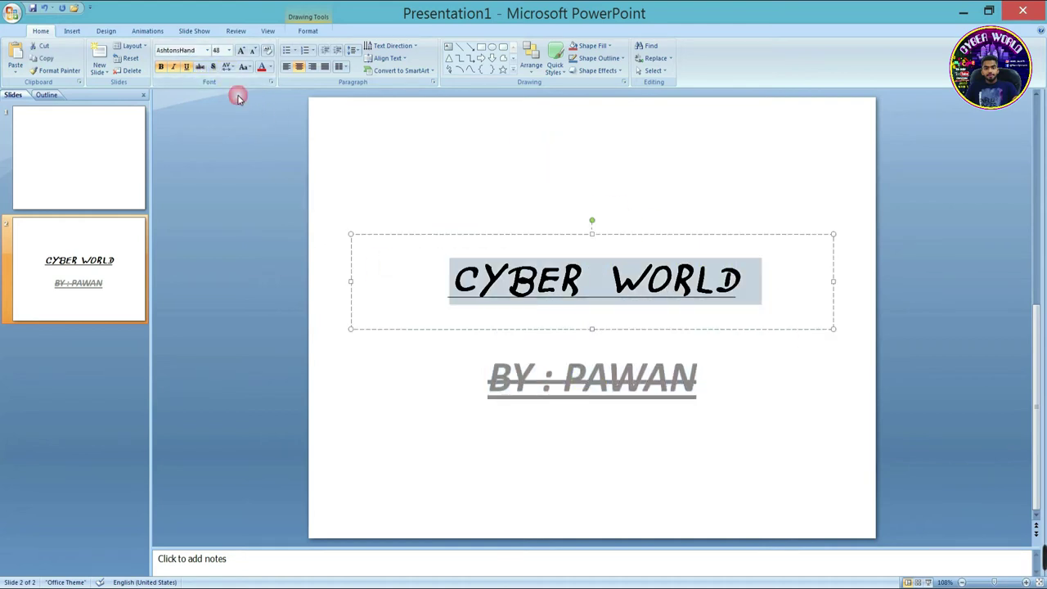
left_click(200, 67)
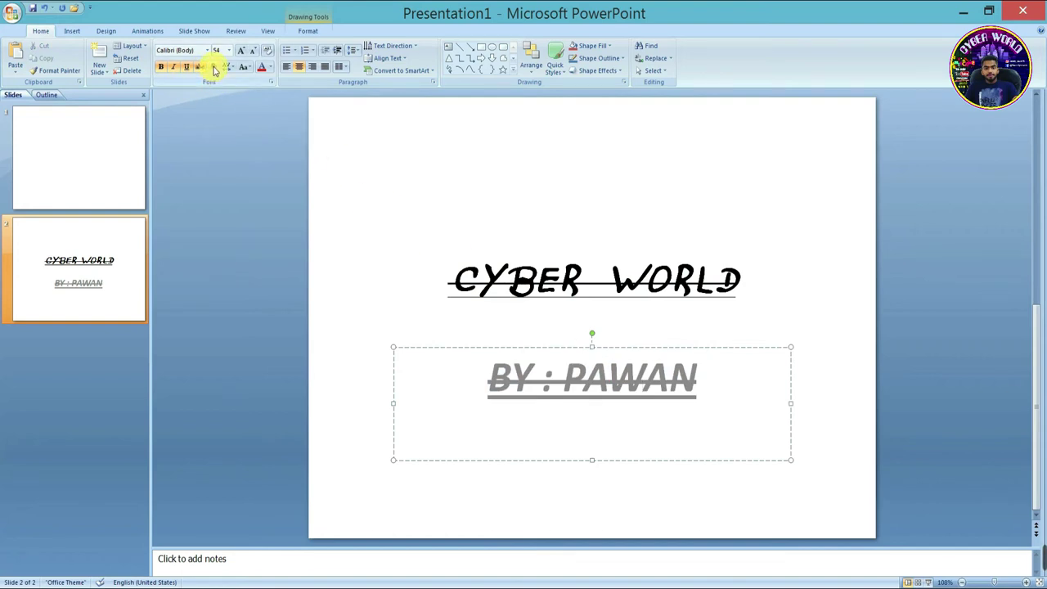
left_click(571, 216)
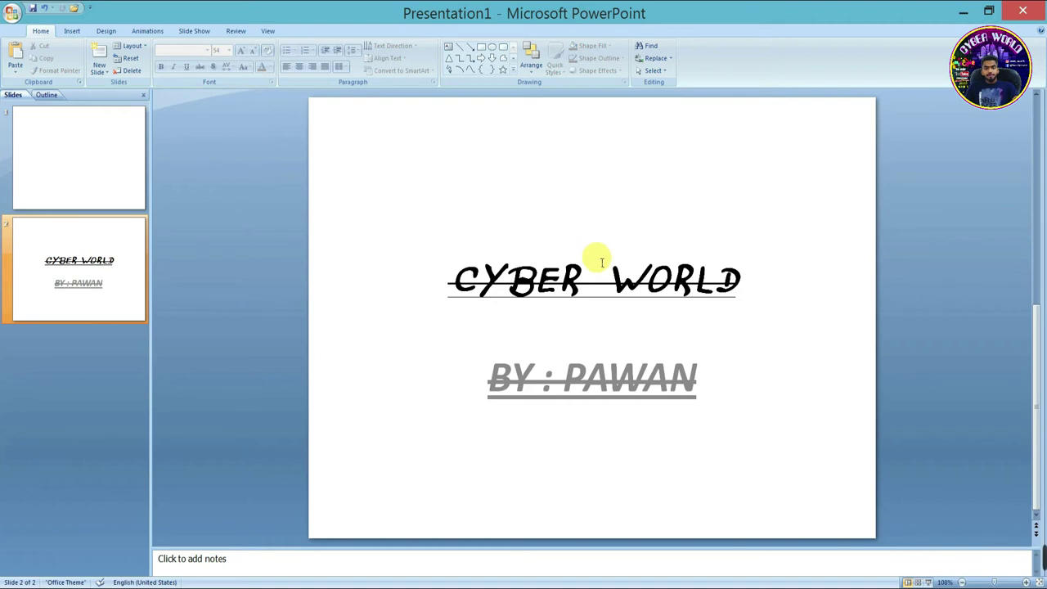
left_click(635, 282)
left_click(668, 378)
left_click_drag(721, 378, 429, 342)
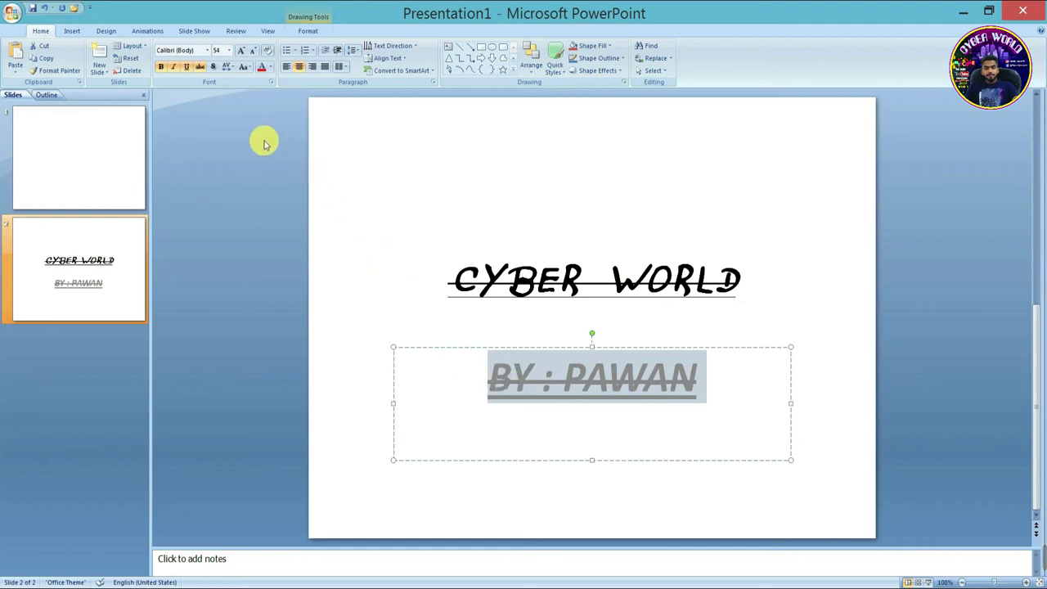
Step: Zoom in and add a text shadow to the byline
left_click(1025, 582)
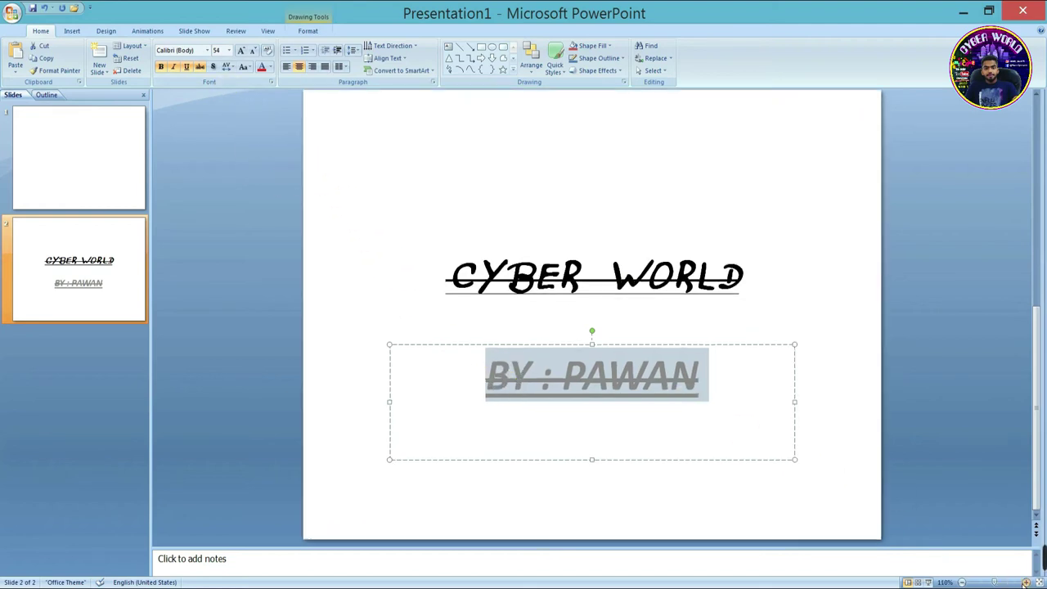
left_click(1025, 581)
left_click(1025, 582)
left_click(1025, 582)
left_click(1026, 582)
left_click(1025, 581)
left_click(1025, 582)
left_click(1025, 582)
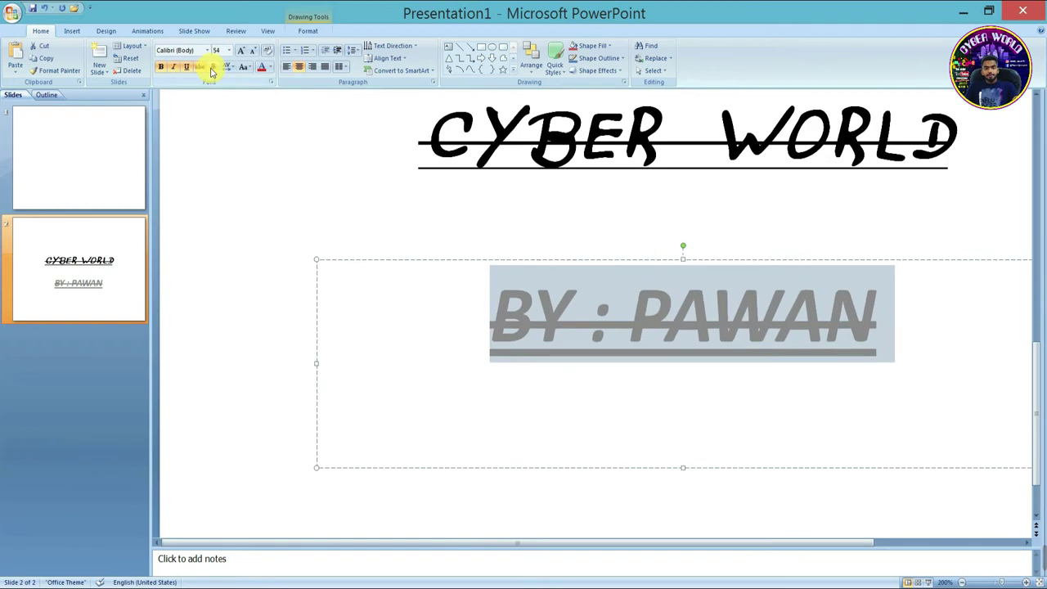
left_click(212, 67)
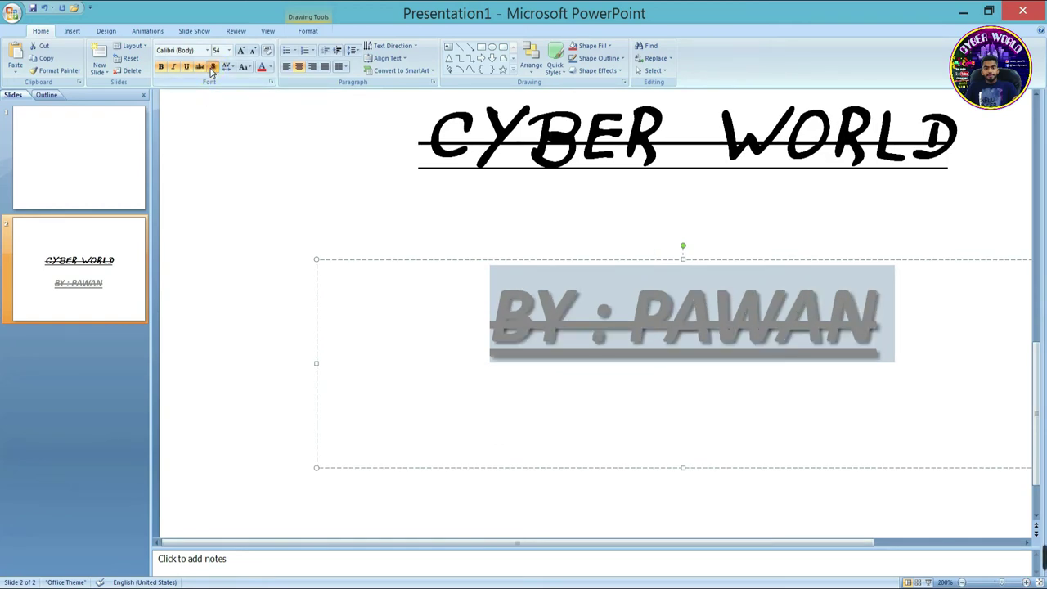
left_click(588, 327)
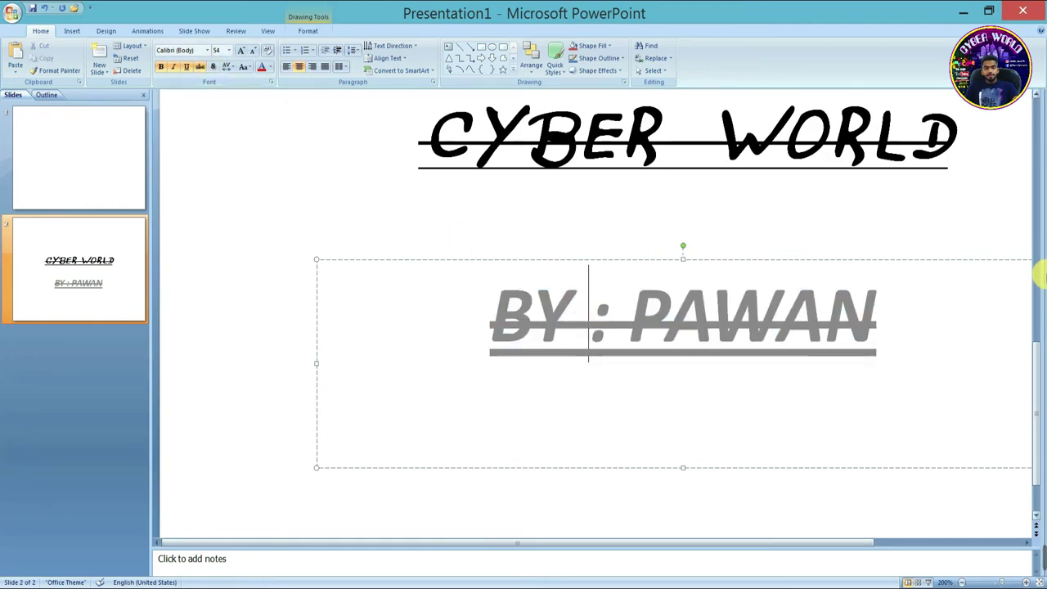
Step: Add a text shadow to the CYBER WORLD title and zoom back out
left_click_drag(953, 140, 335, 156)
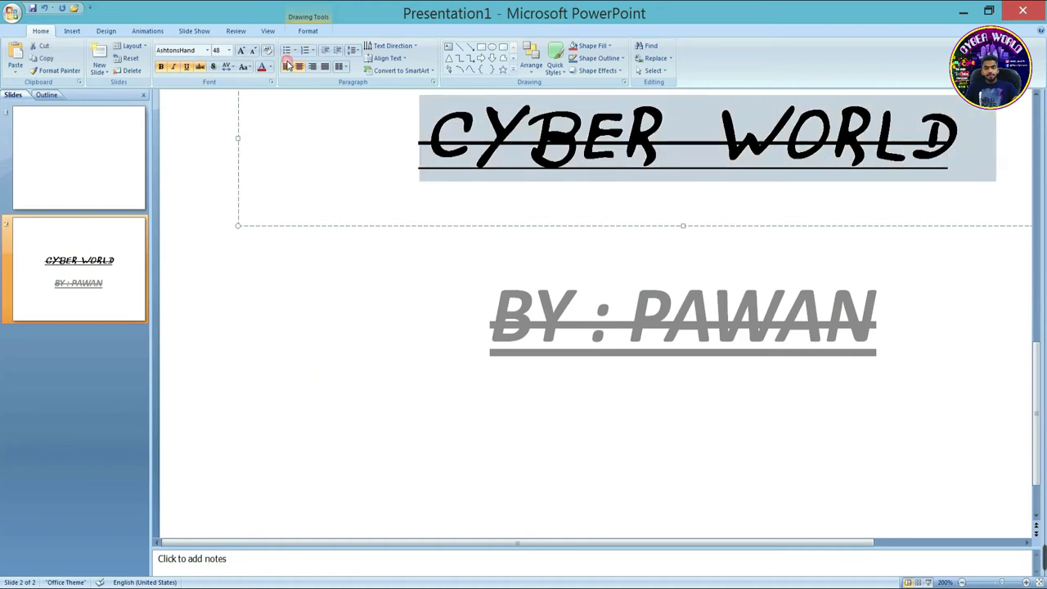
left_click(213, 67)
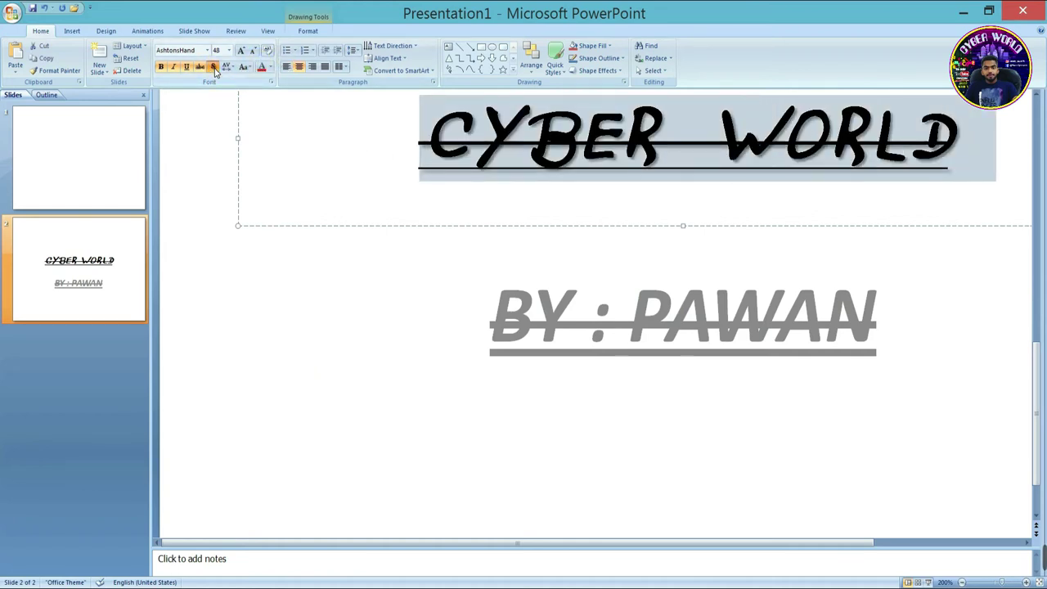
scroll(613, 252, "down", 5)
left_click(604, 282)
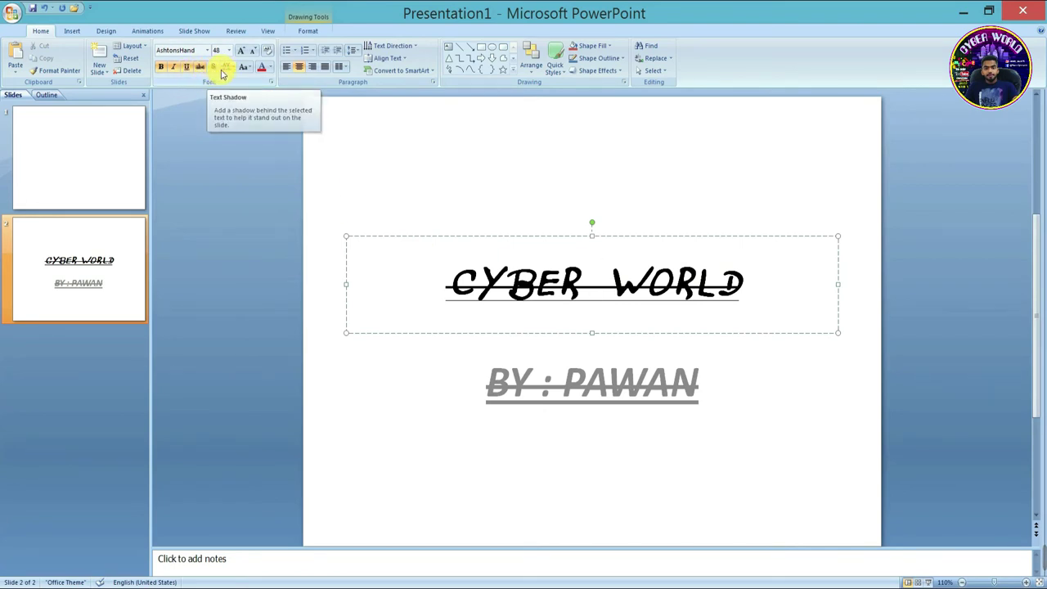
Step: Select the CYBER WORLD title and try Very Tight, then looser character spacing
left_click(655, 296)
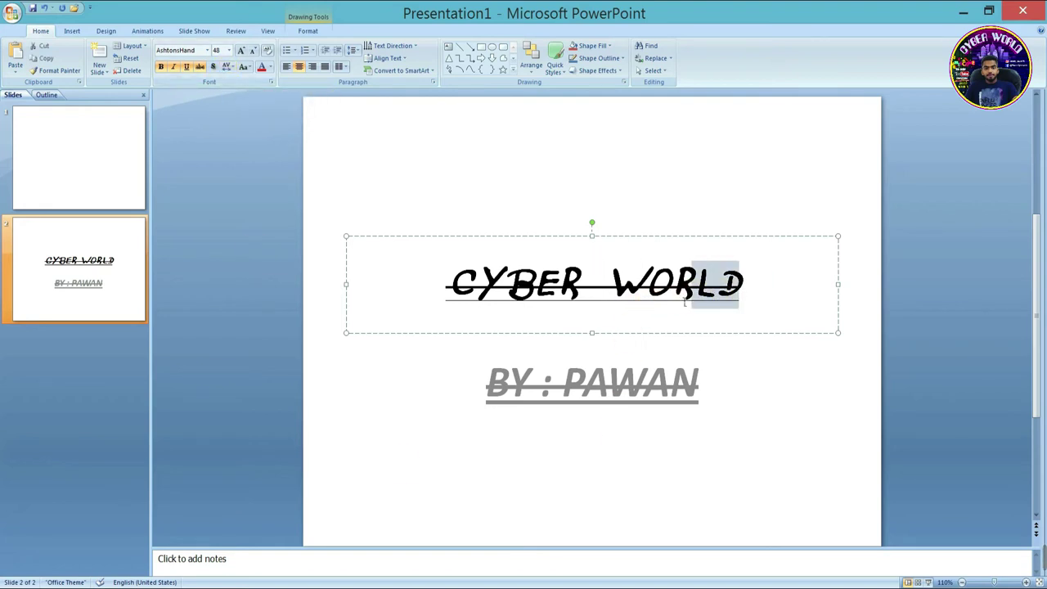
left_click_drag(749, 292, 472, 308)
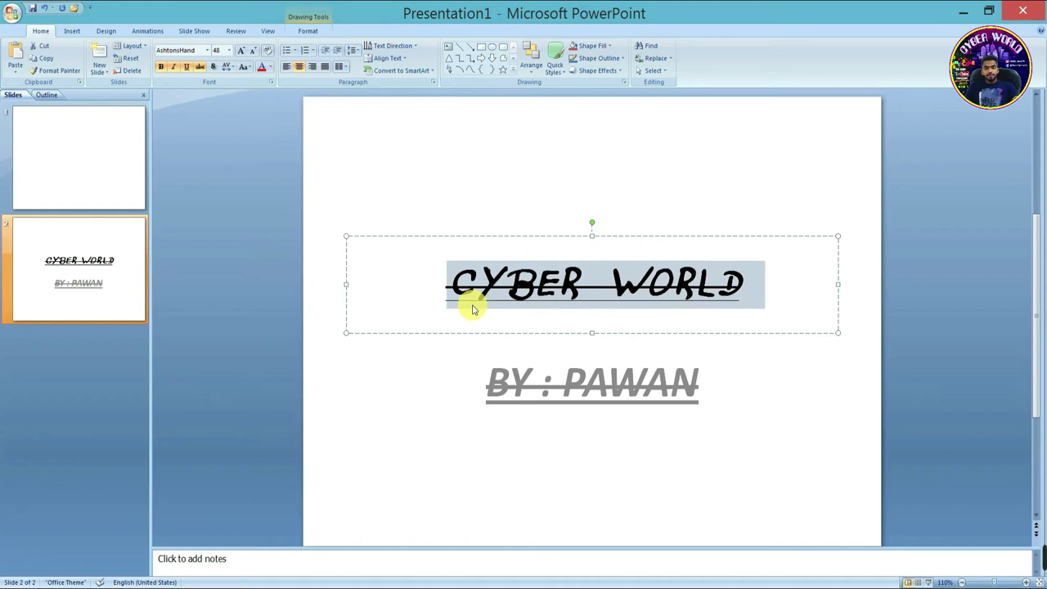
left_click(232, 67)
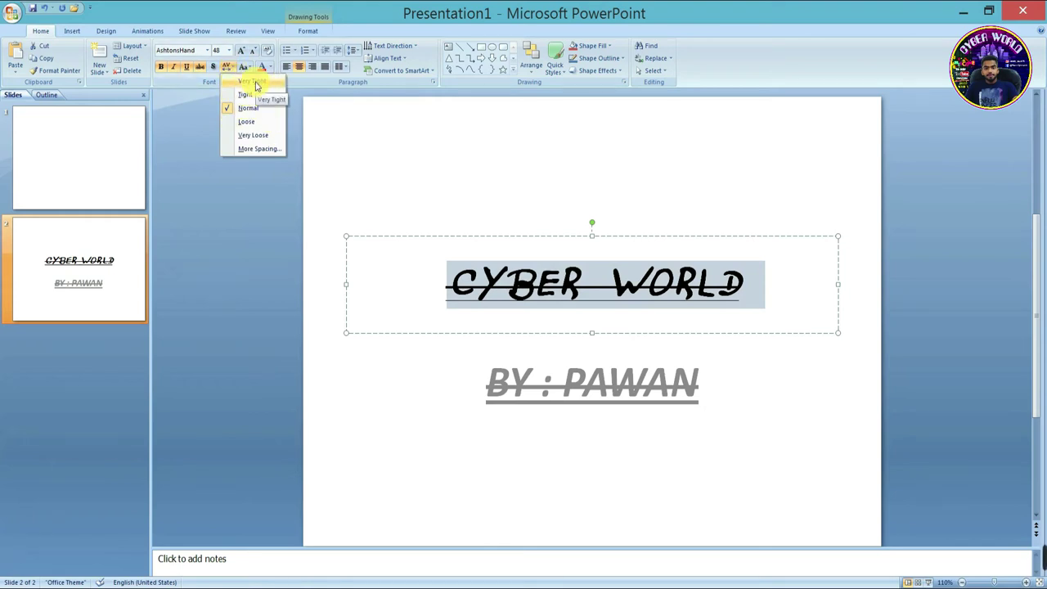
left_click(254, 81)
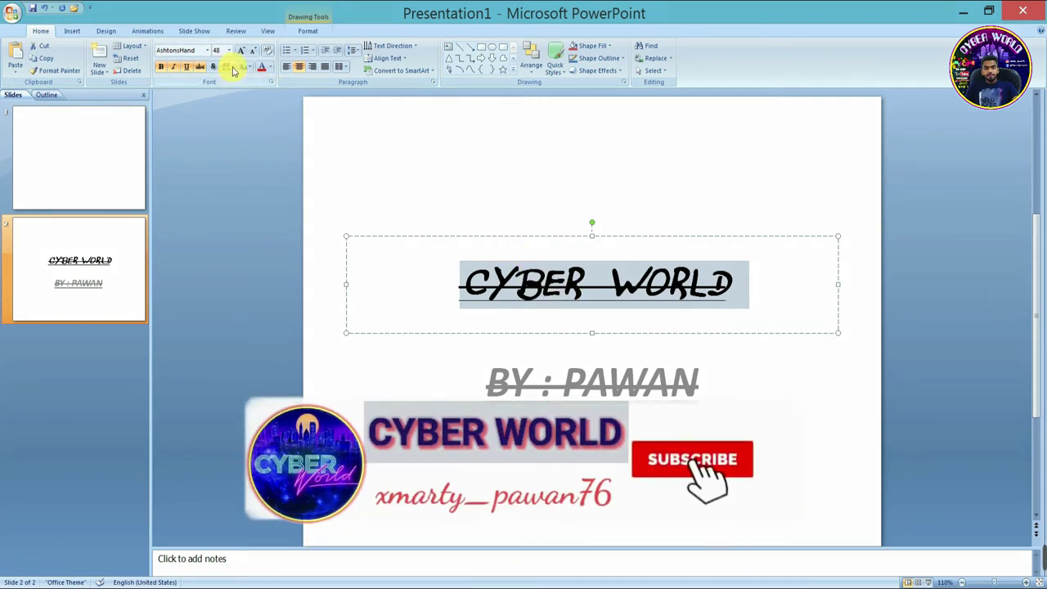
left_click(232, 69)
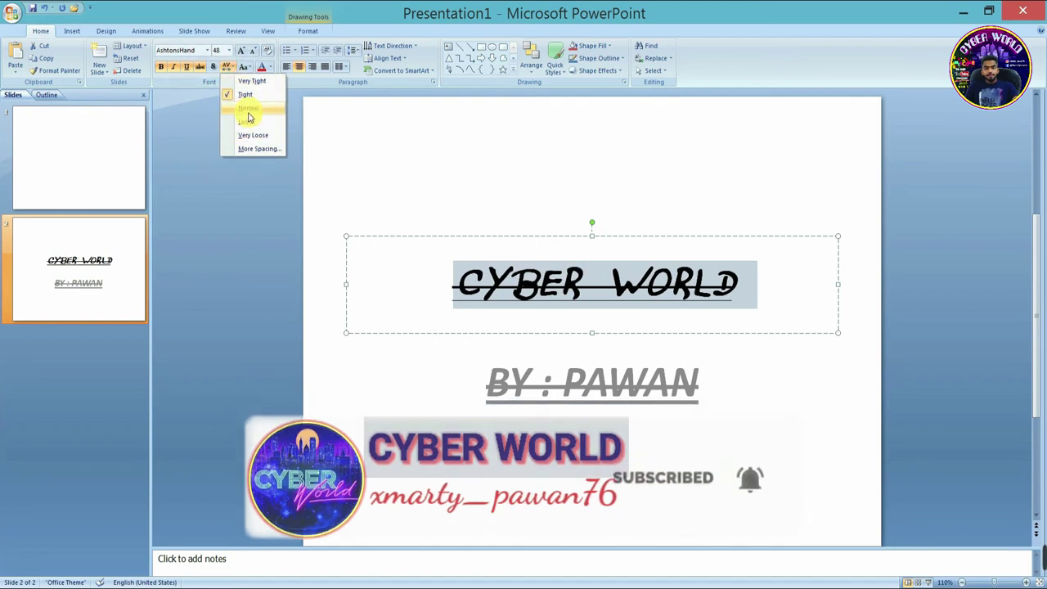
left_click(250, 121)
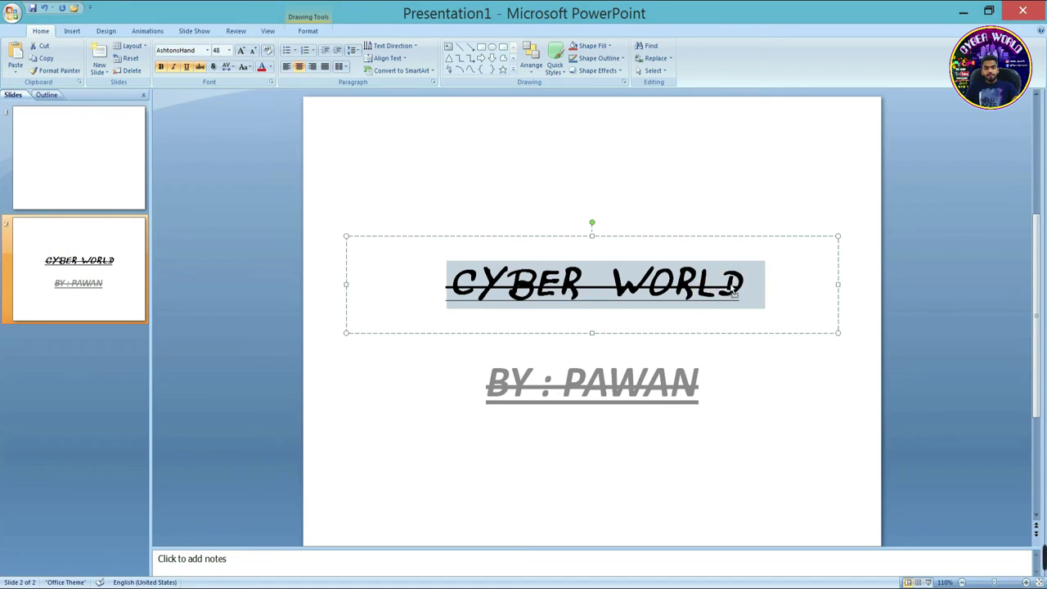
Step: Apply Very Loose character spacing to the CYBER WORLD title
left_click_drag(741, 286, 446, 250)
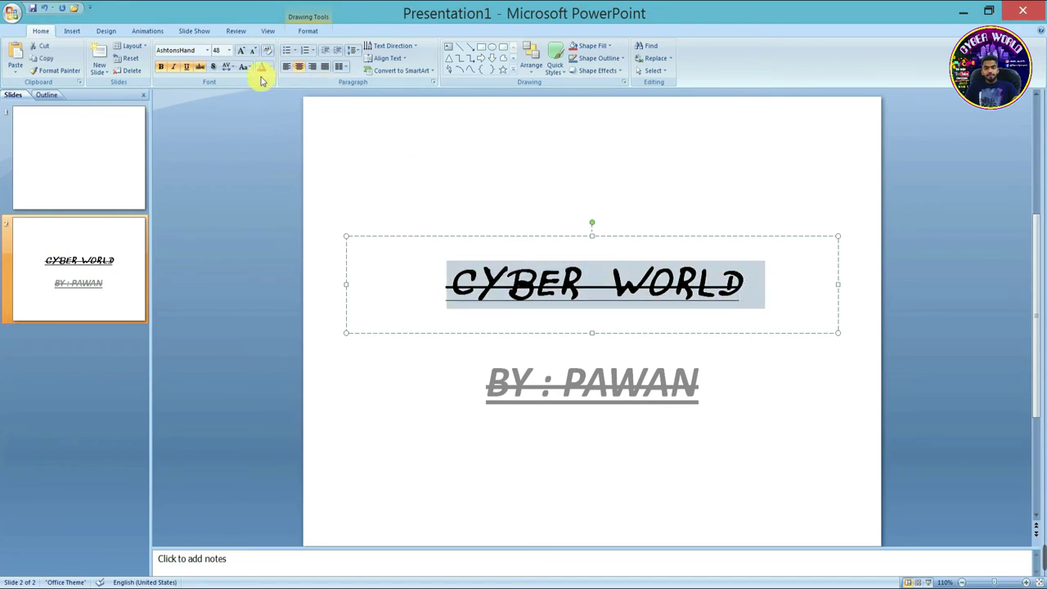
left_click(228, 66)
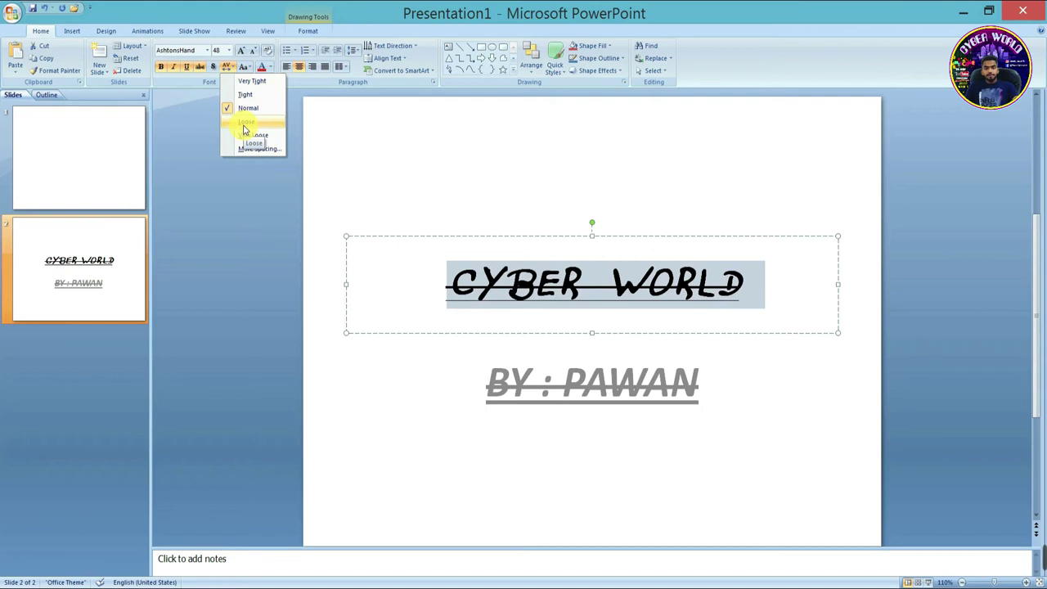
left_click(244, 123)
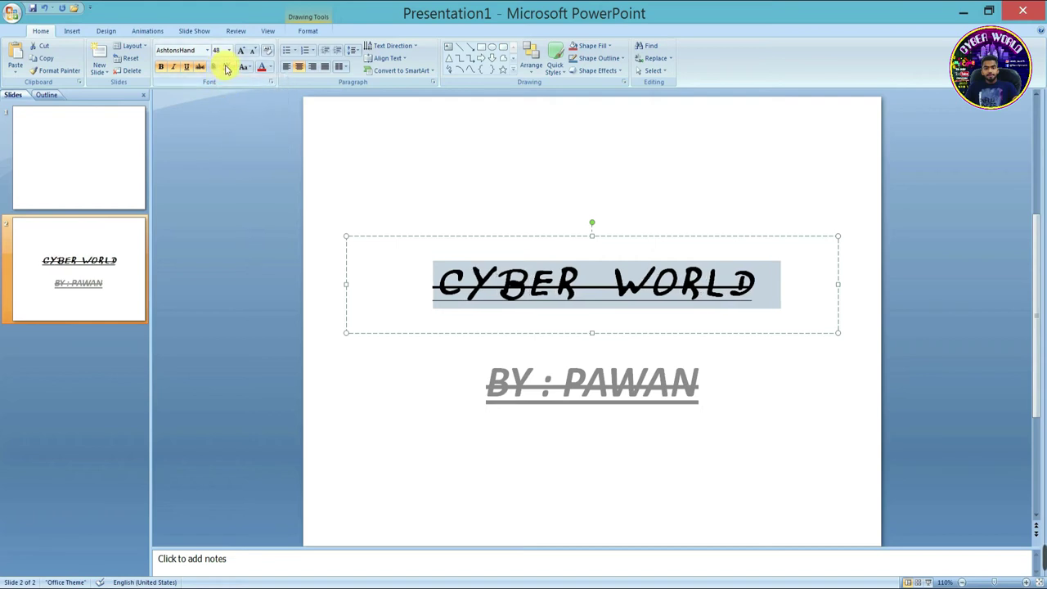
left_click(228, 66)
left_click(245, 136)
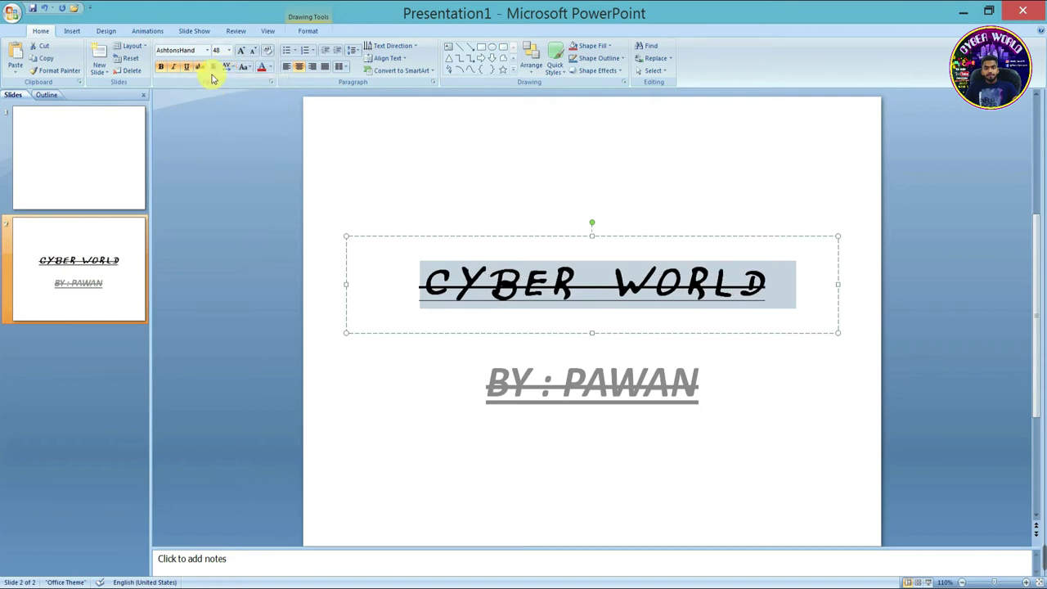
left_click(228, 66)
left_click(259, 132)
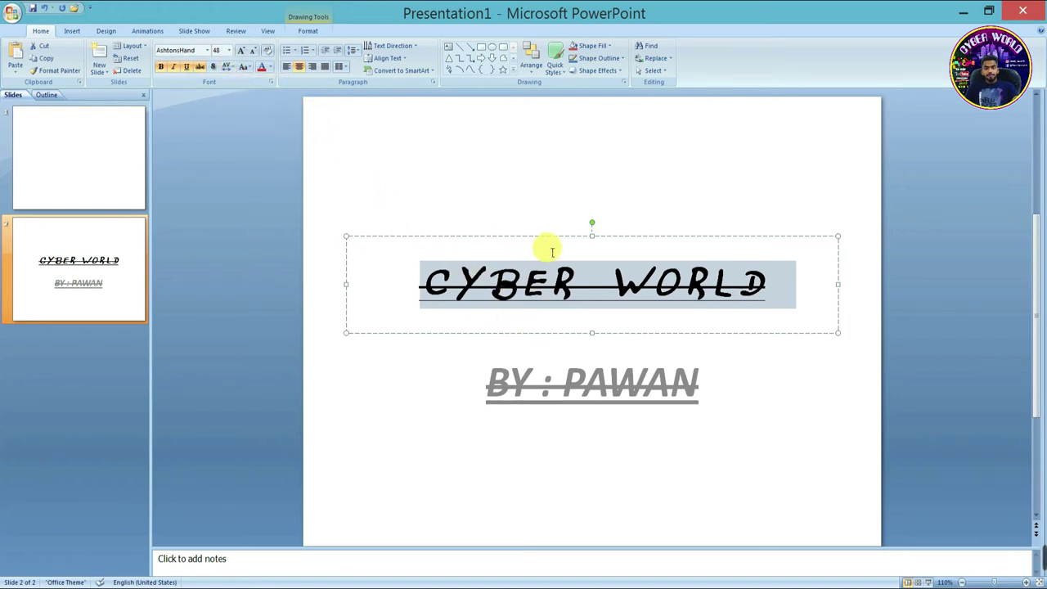
left_click(565, 282)
left_click(471, 266)
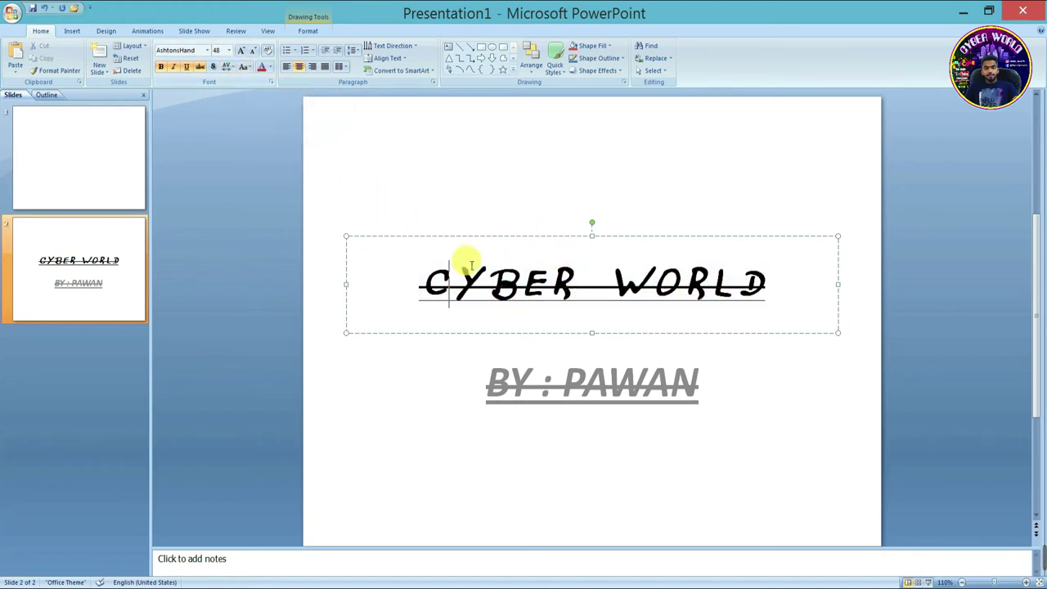
left_click_drag(777, 285, 420, 285)
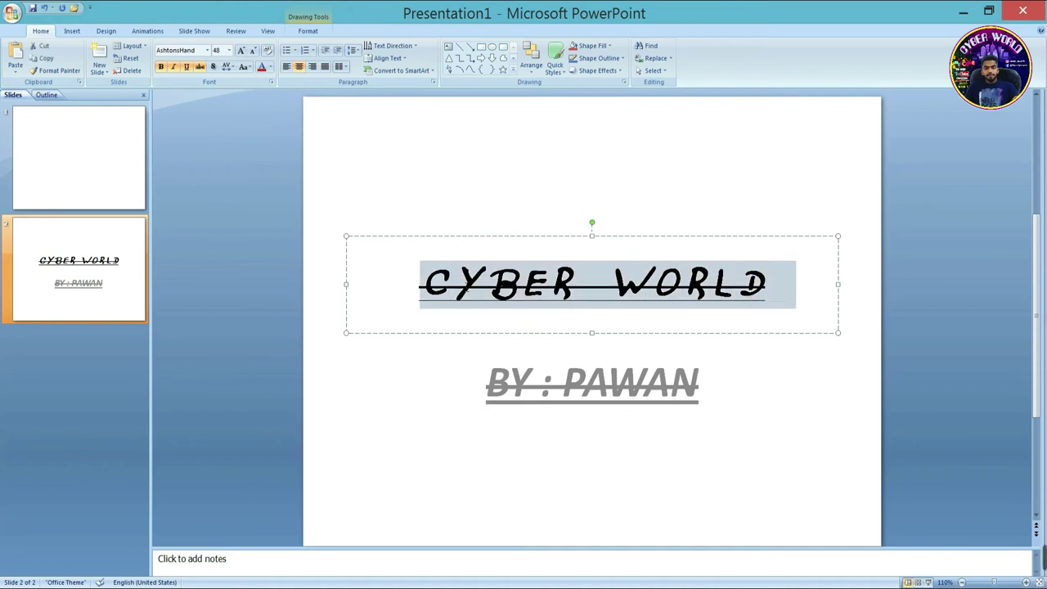
Step: Select the CYBER WORLD line and set its font to Arial
left_click(550, 290, "shift")
triple_click(550, 293)
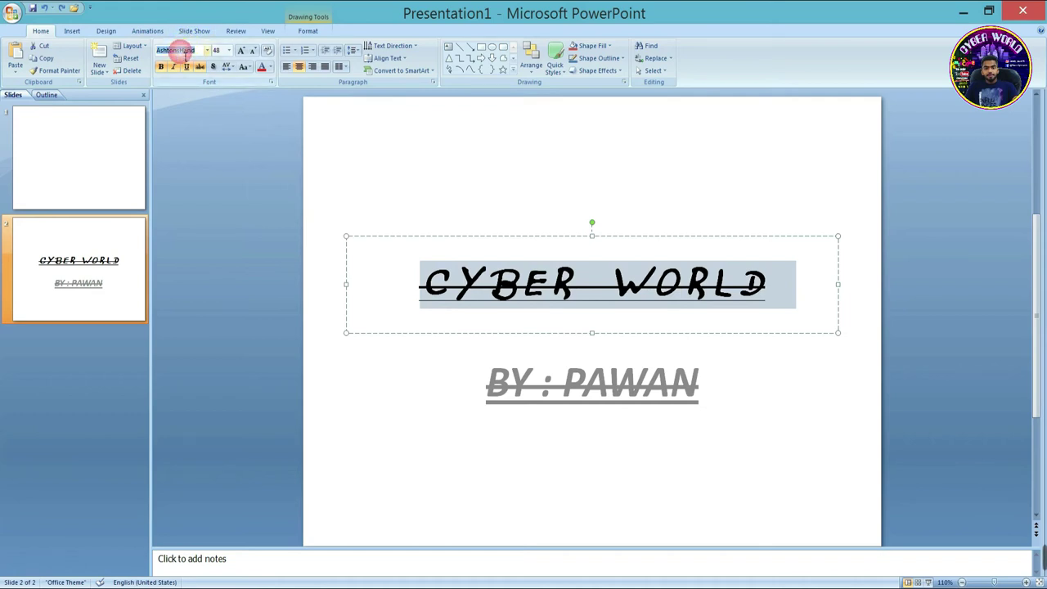
type("Arial")
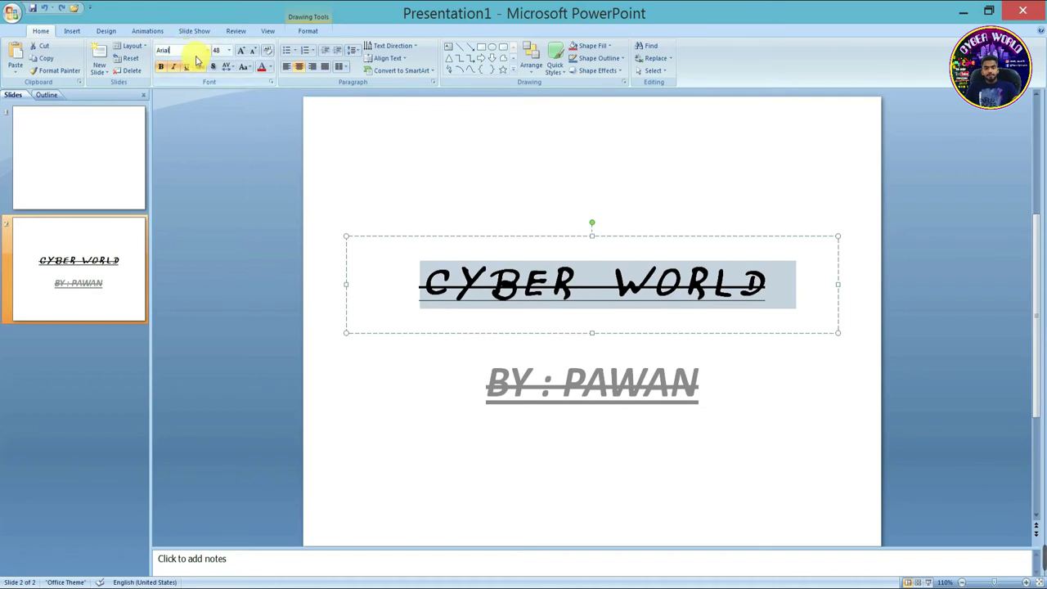
key("Return")
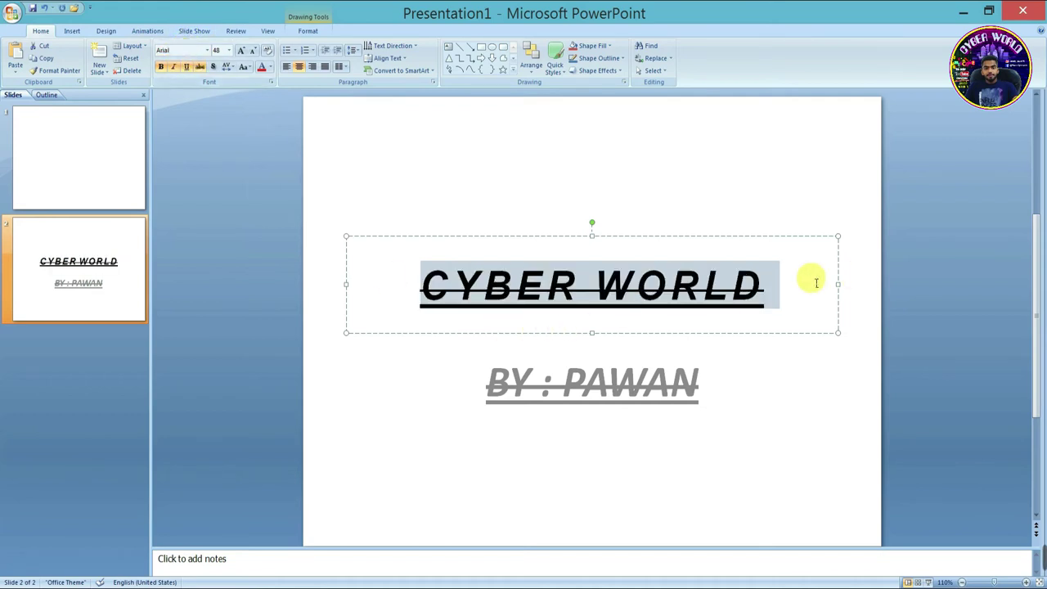
left_click(786, 284)
left_click_drag(786, 283, 499, 279)
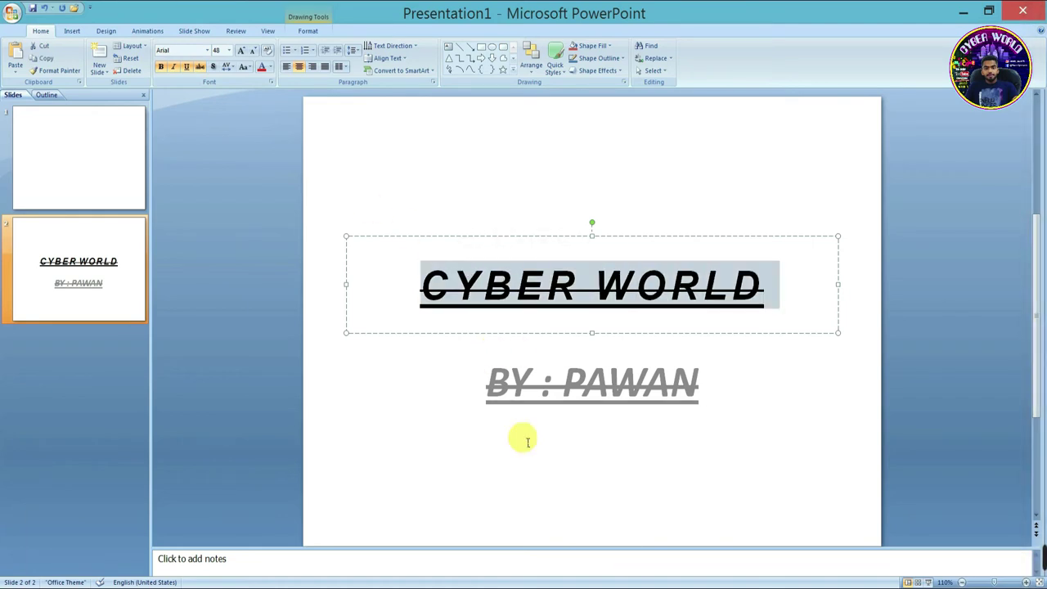
left_click(776, 283)
Step: Try Sentence case, lowercase and UPPERCASE on the title via Change Case
key("ctrl+a")
left_click(246, 67)
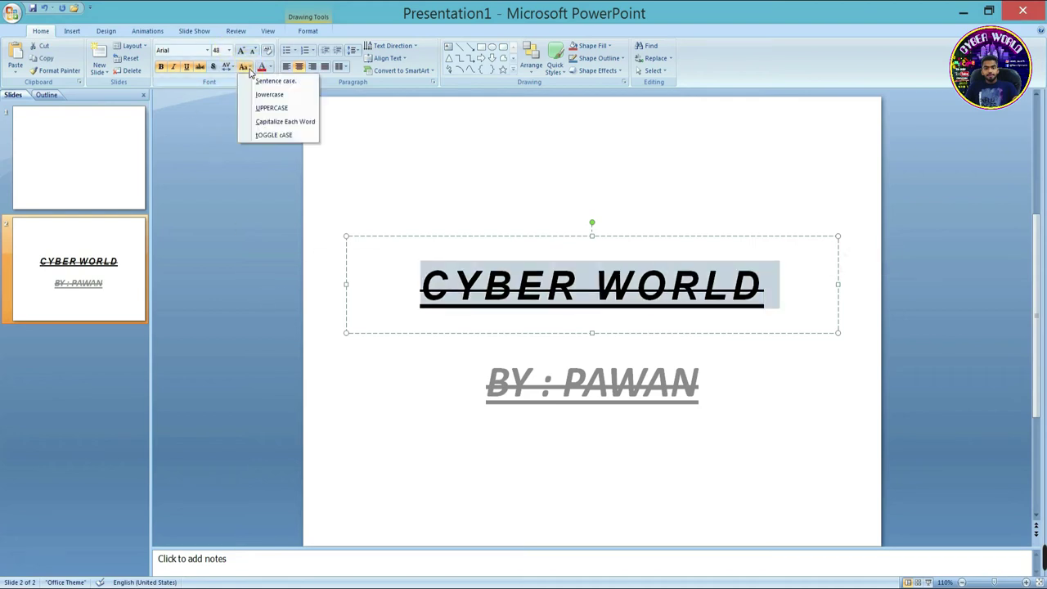
left_click(250, 71)
left_click(249, 68)
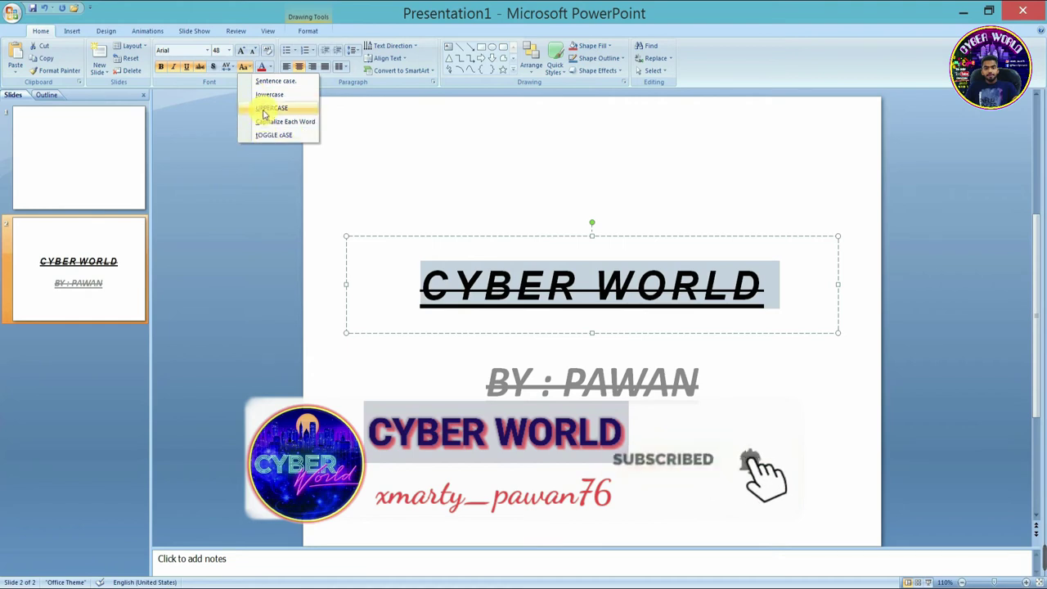
left_click(268, 83)
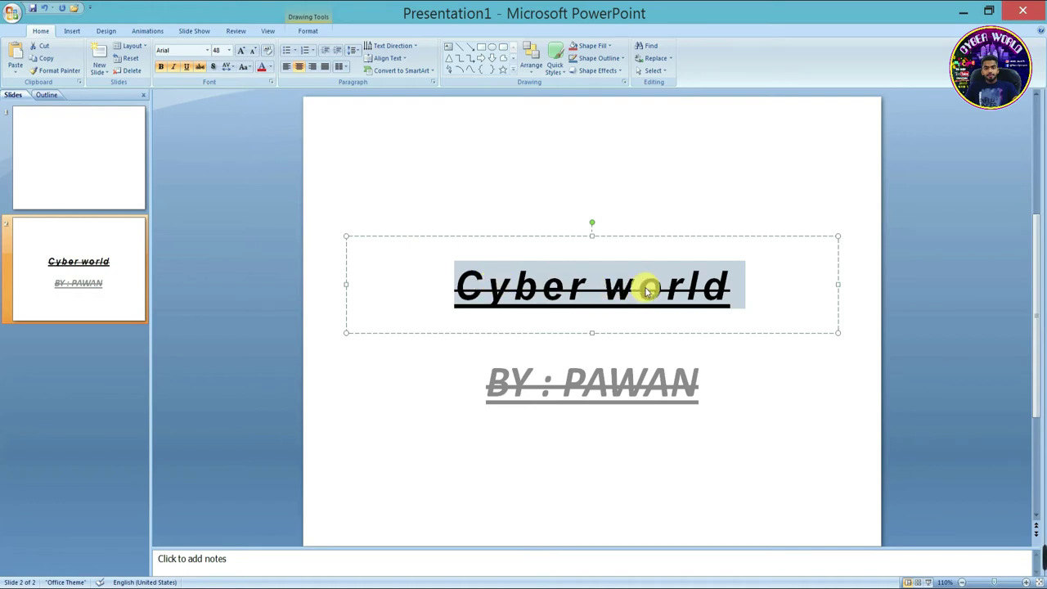
left_click(249, 67)
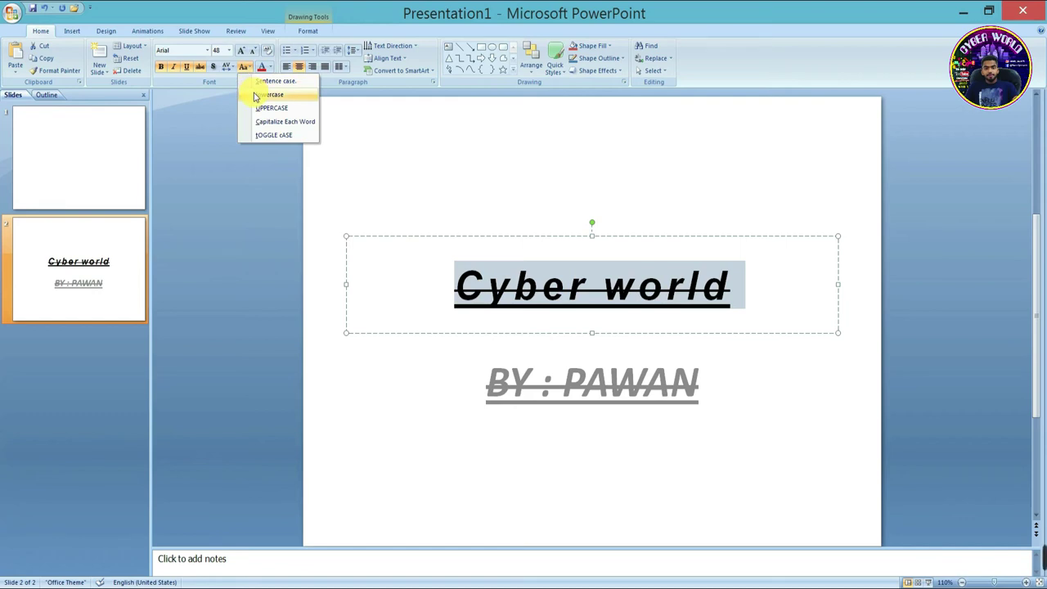
left_click(269, 95)
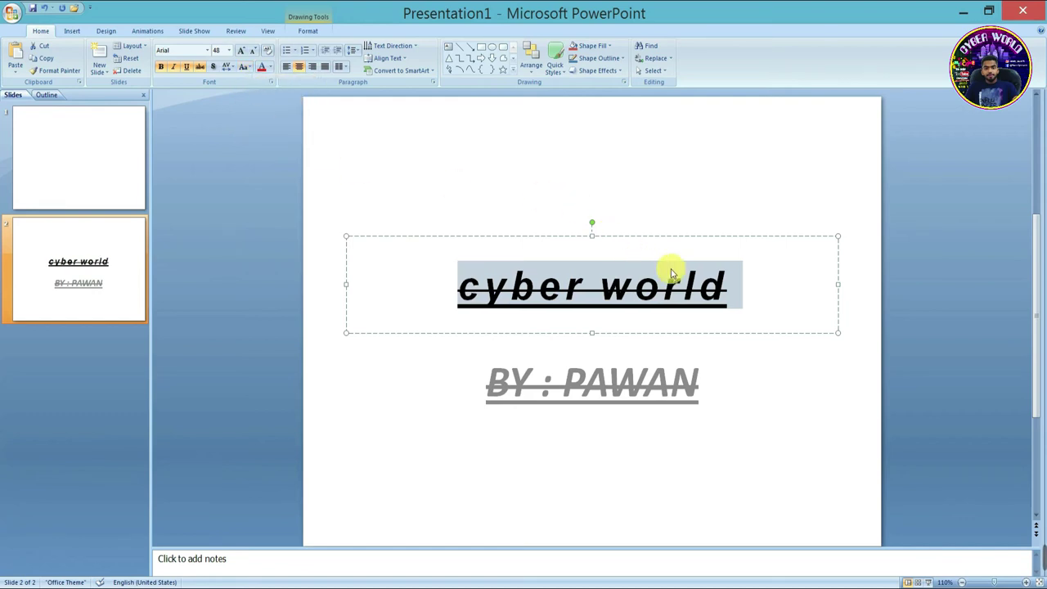
left_click(246, 66)
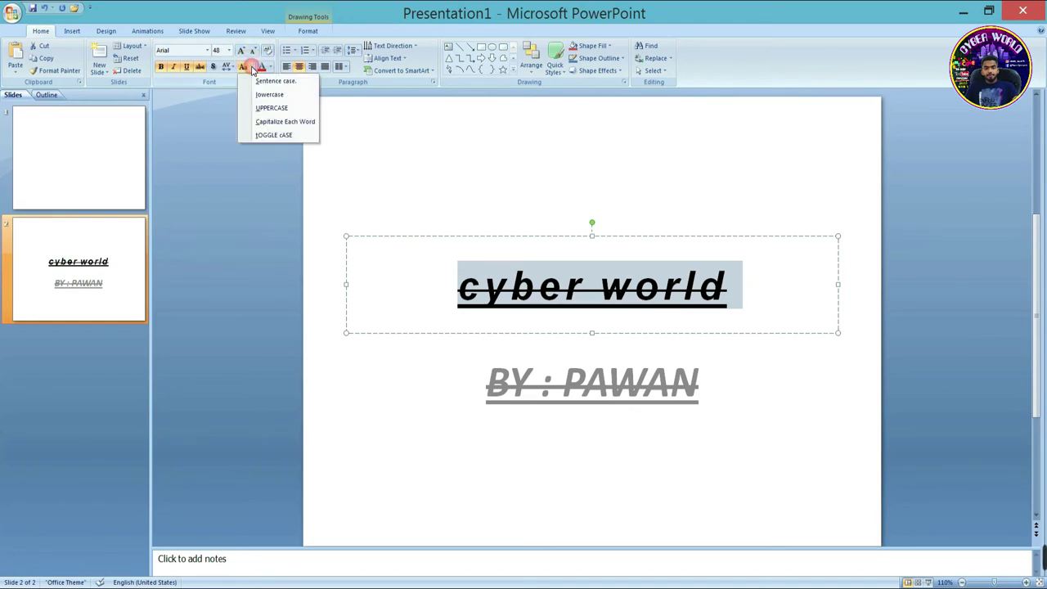
left_click(263, 110)
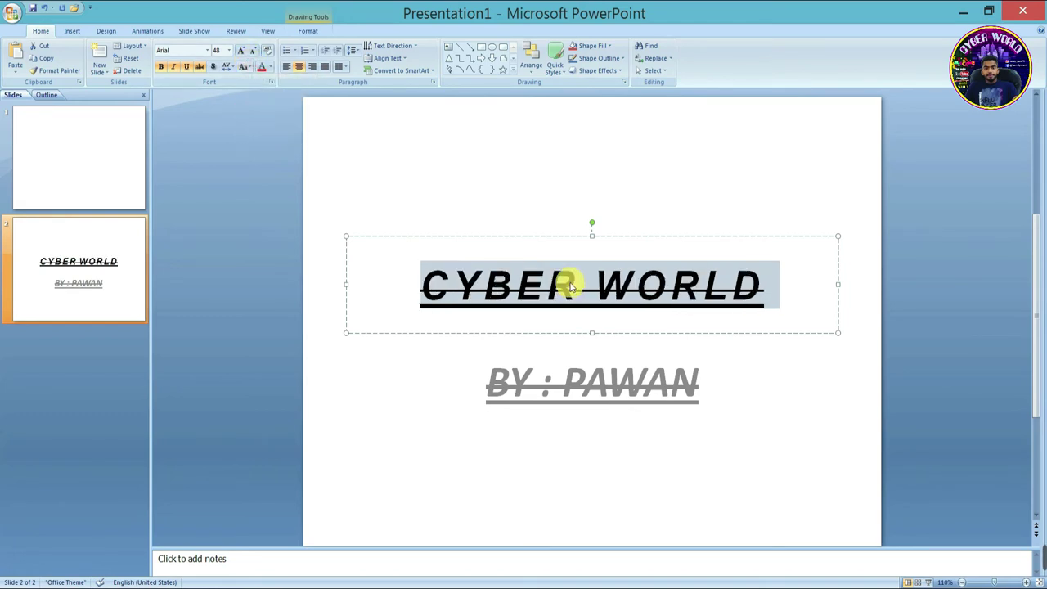
Step: Try Capitalize Each Word and tOGGLE cASE, then return the title to Sentence case
left_click(249, 68)
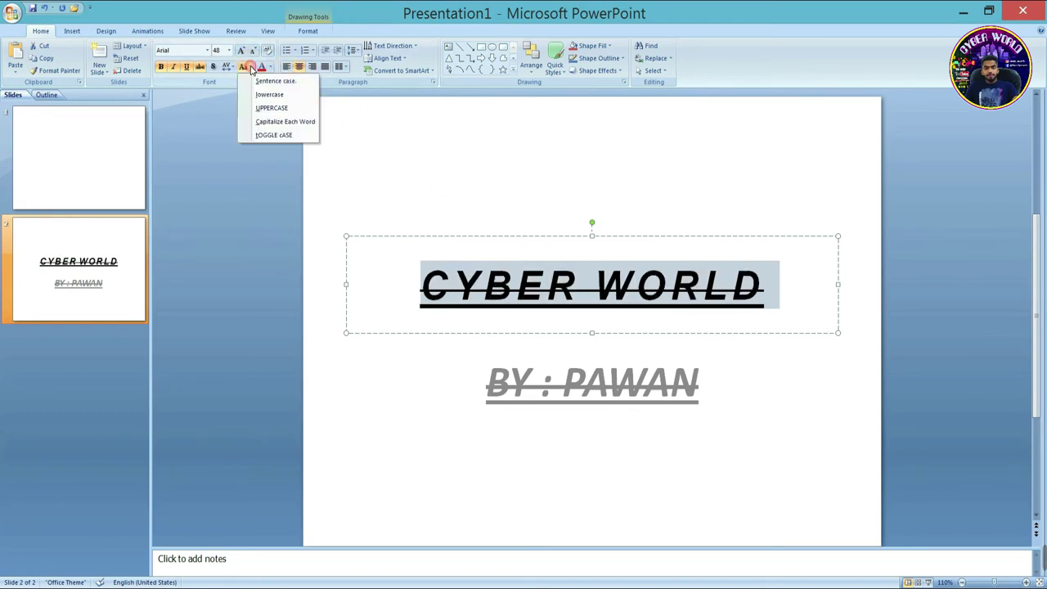
left_click(262, 123)
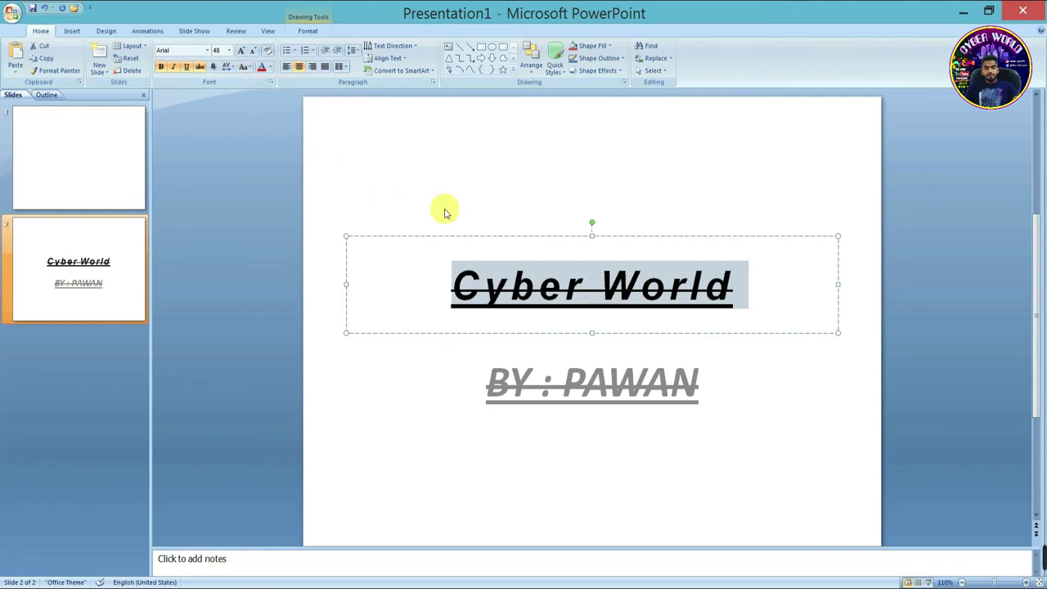
left_click(248, 67)
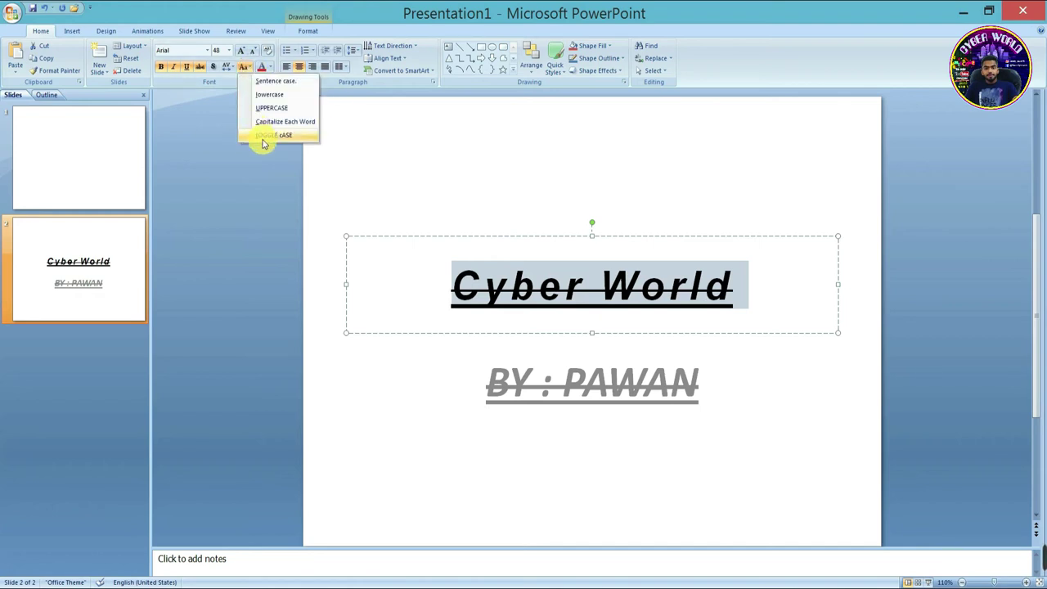
left_click(282, 143)
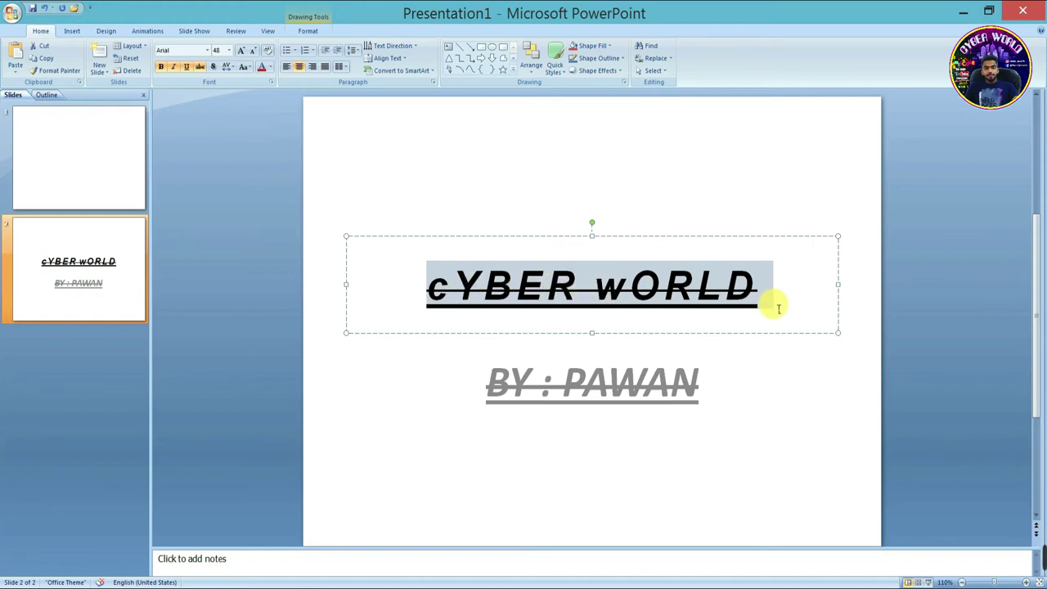
left_click_drag(765, 299, 376, 287)
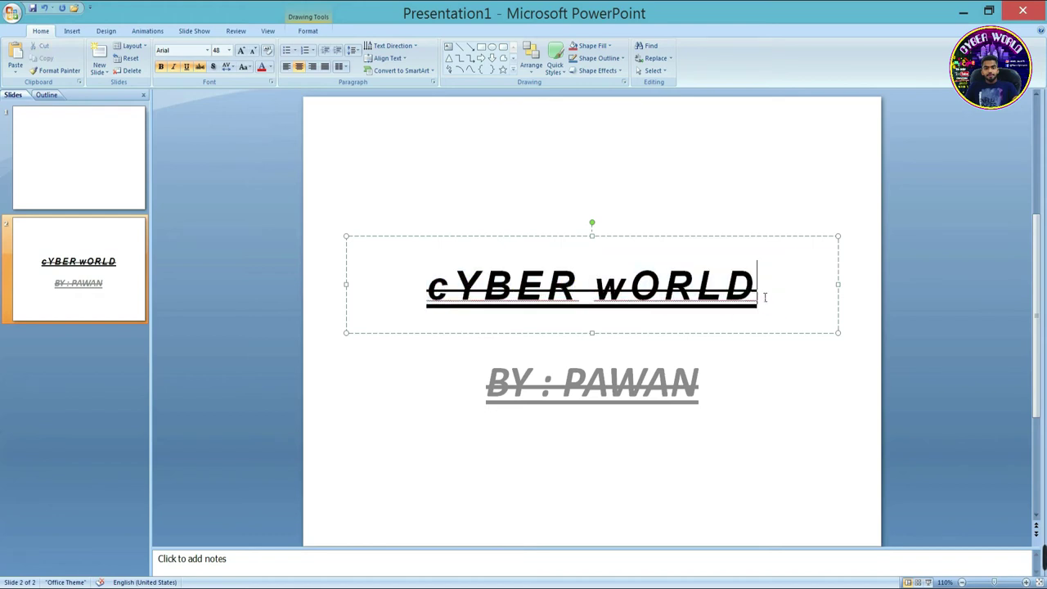
left_click(246, 67)
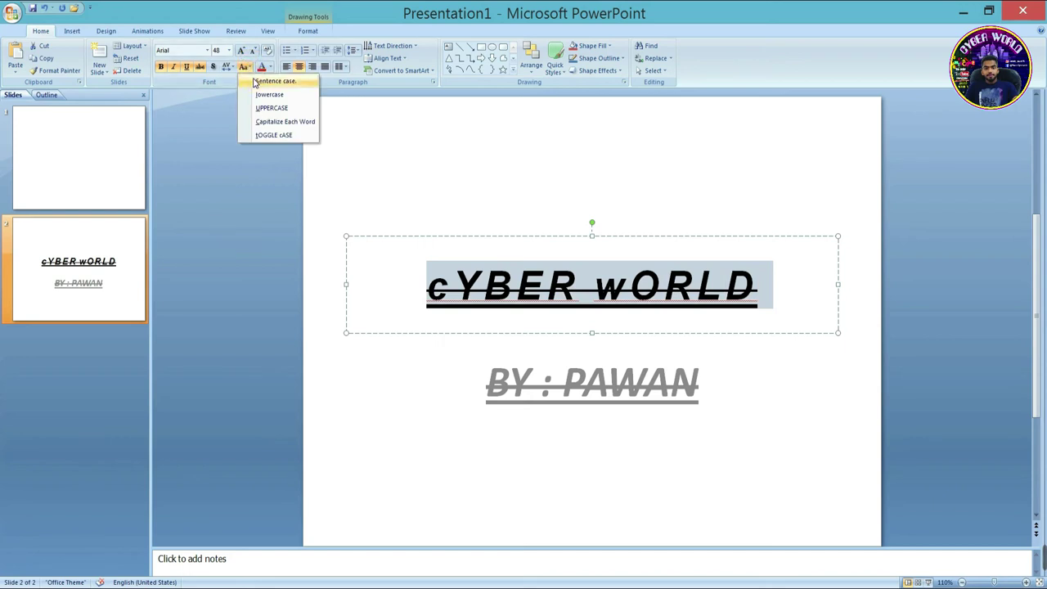
left_click(254, 81)
left_click(784, 312)
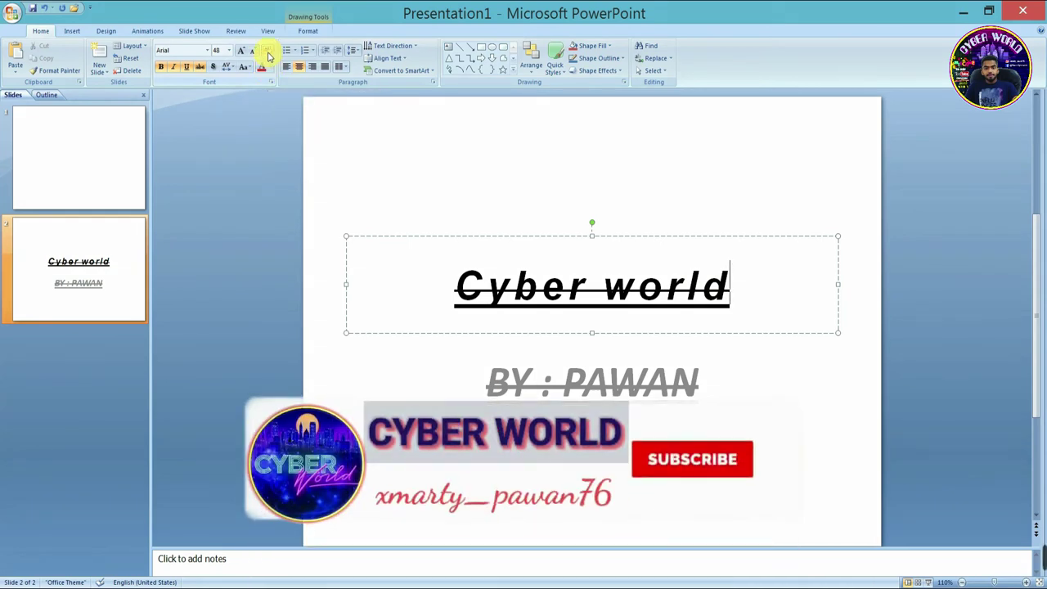
Step: Make the Cyber world title red
left_click(451, 176)
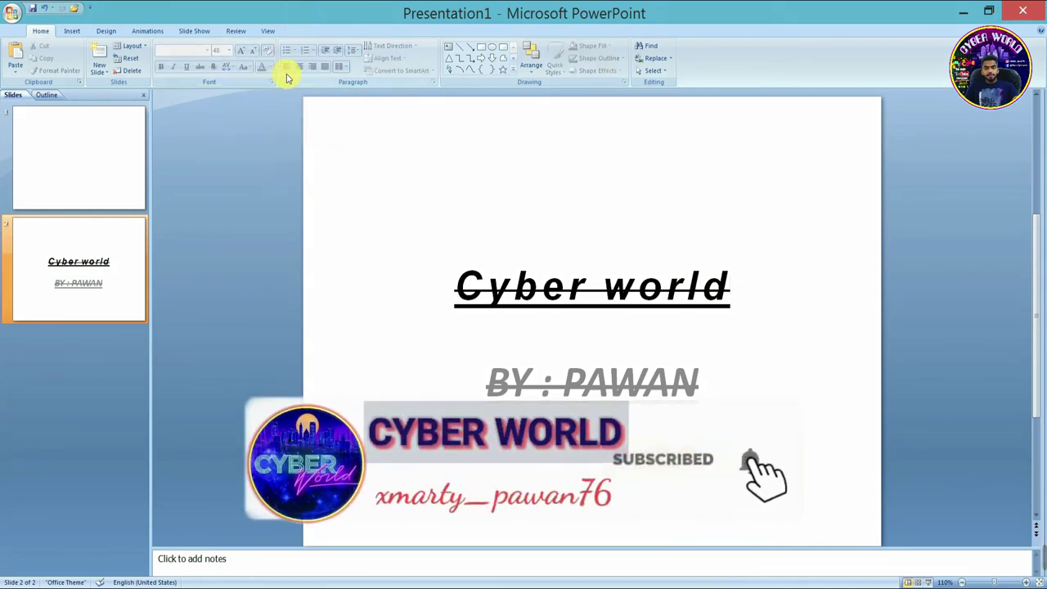
left_click(568, 306)
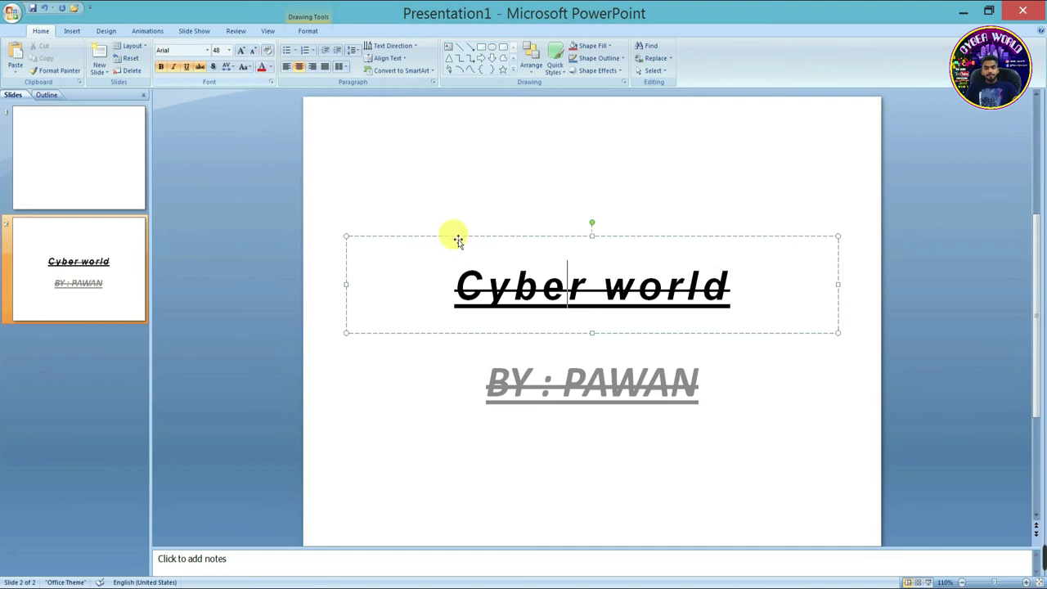
left_click_drag(726, 287, 529, 300)
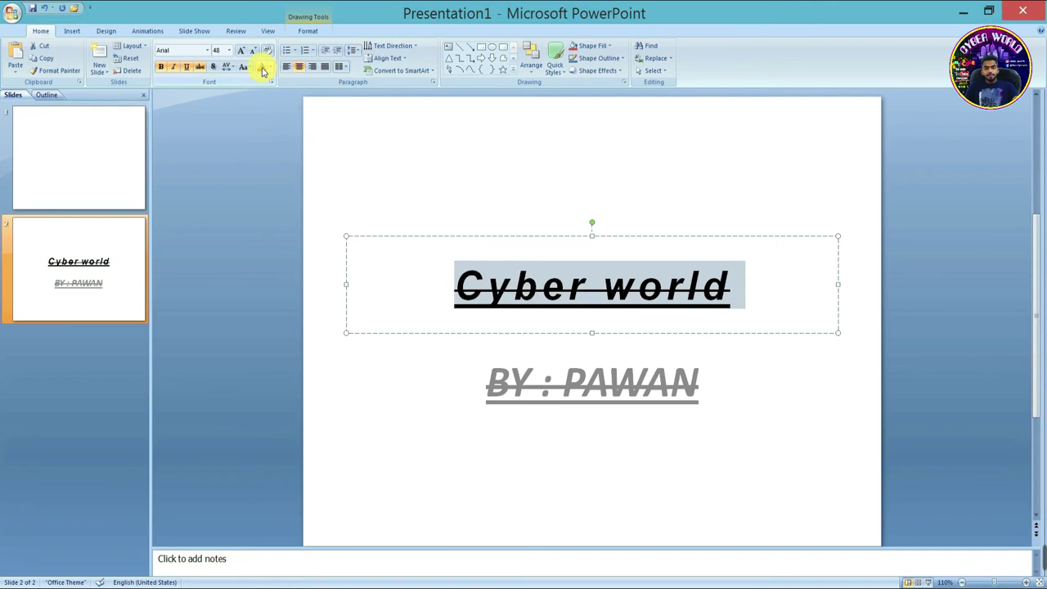
left_click(263, 71)
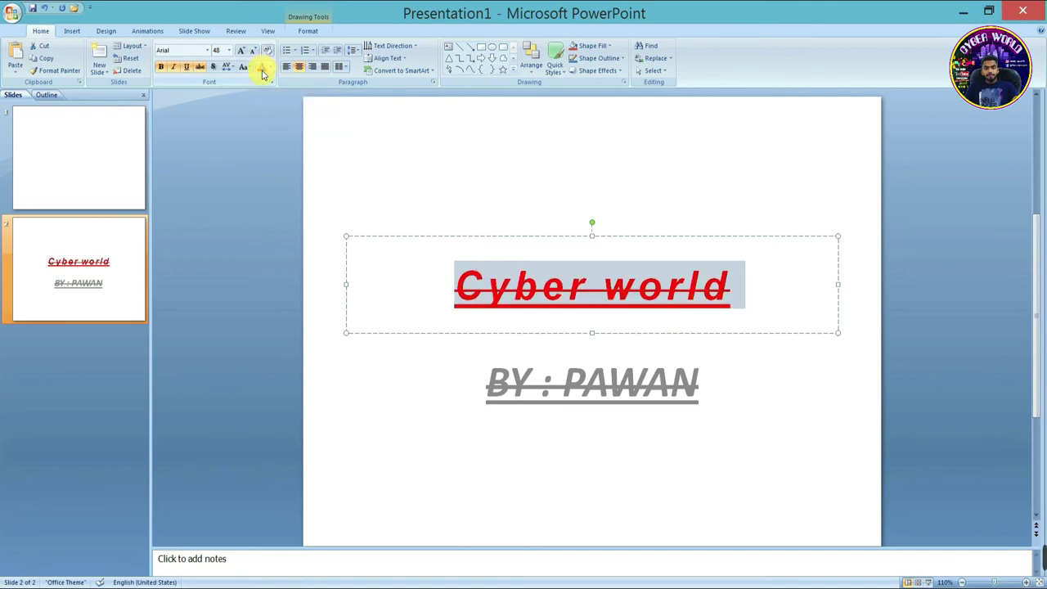
Step: Give the BY : PAWAN subtitle a dark slate-blue font colour
left_click_drag(701, 381, 466, 396)
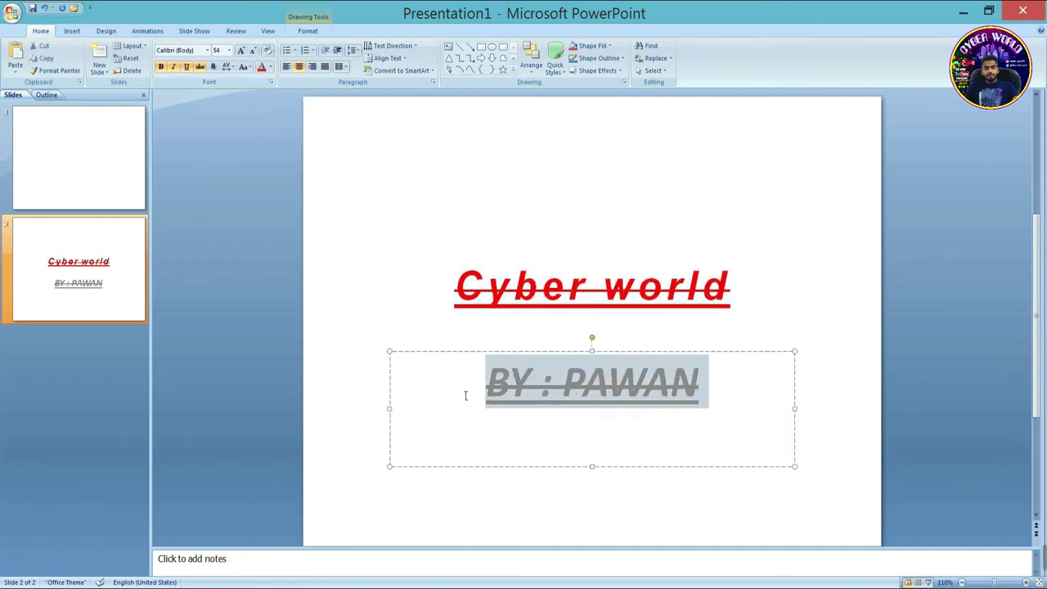
left_click(260, 72)
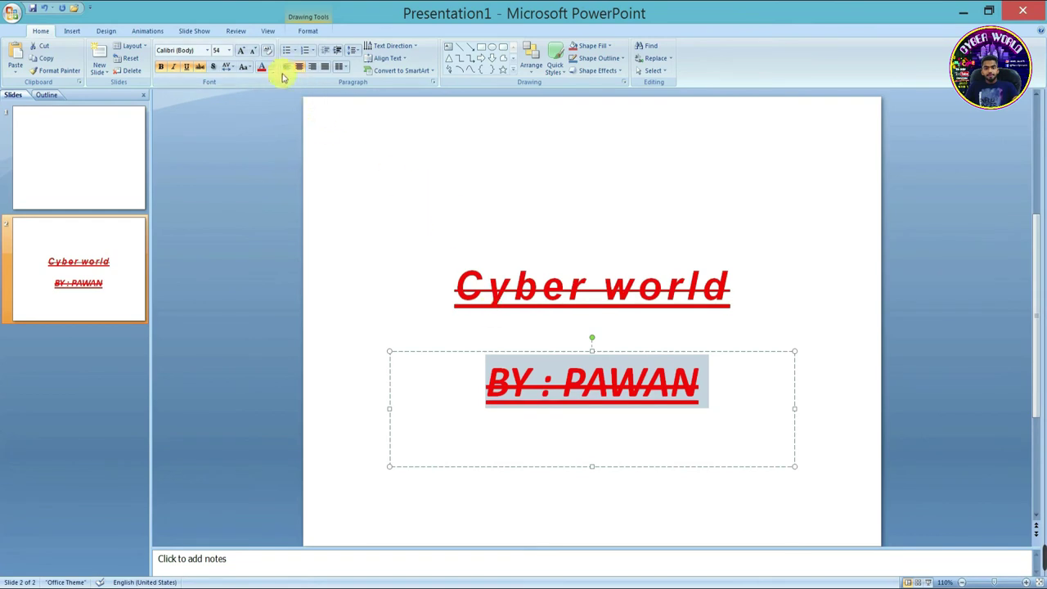
left_click(271, 69)
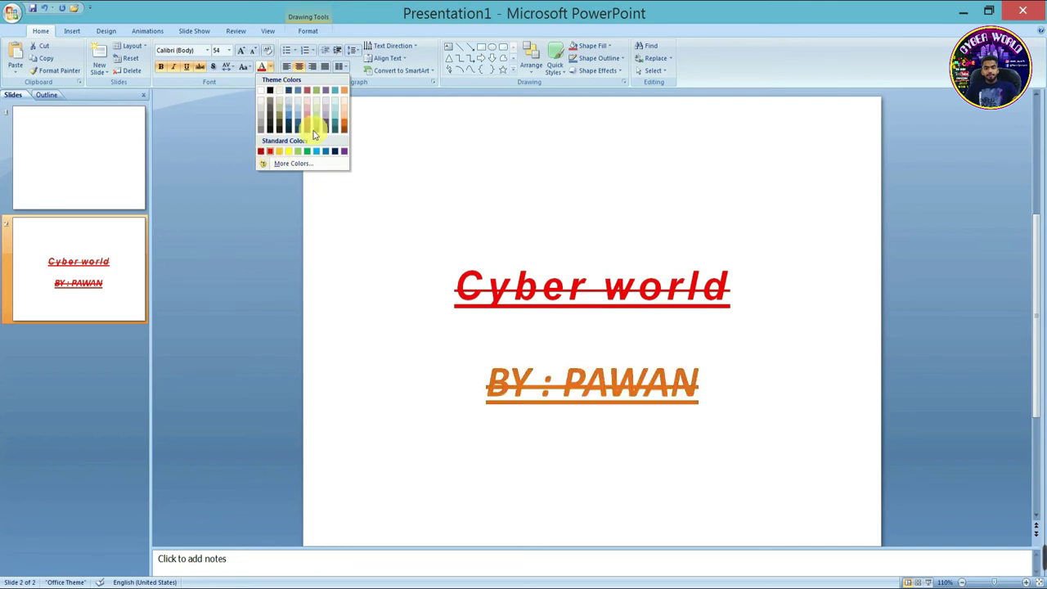
left_click(291, 127)
left_click(688, 323)
left_click(721, 391)
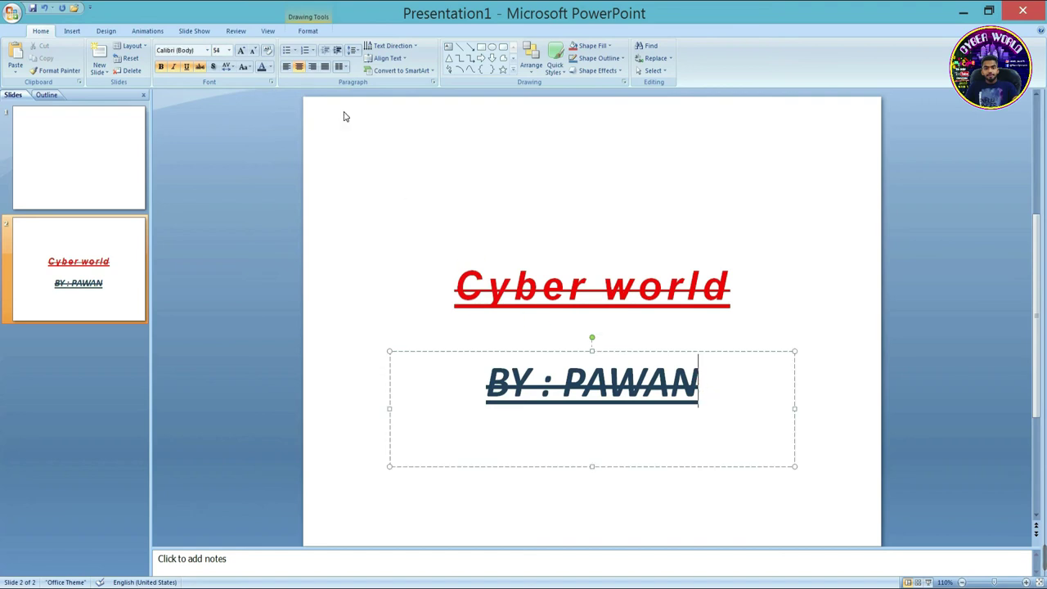
left_click(606, 399)
left_click(622, 301)
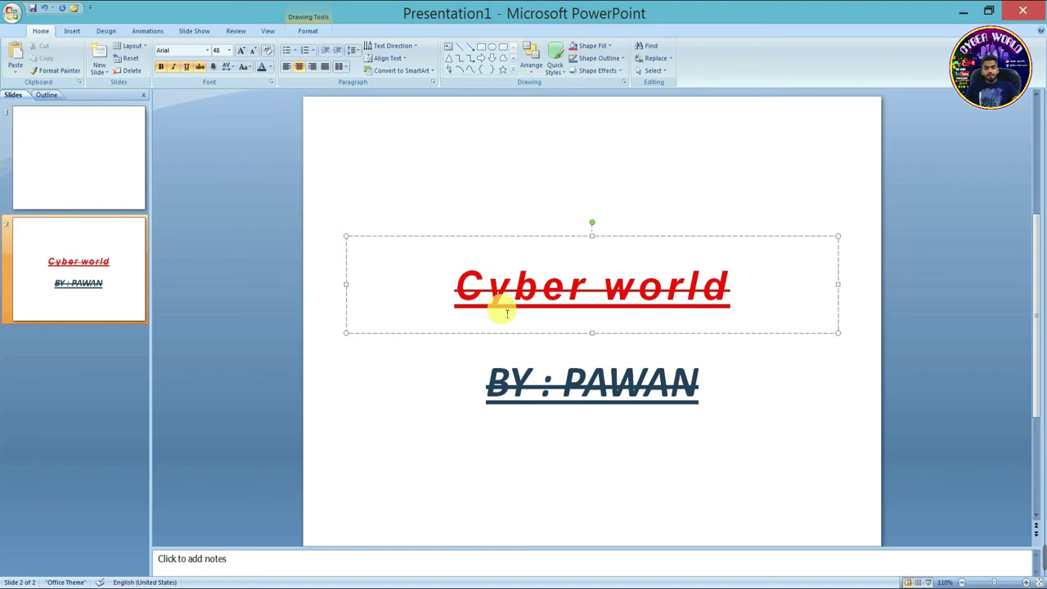
left_click(562, 392)
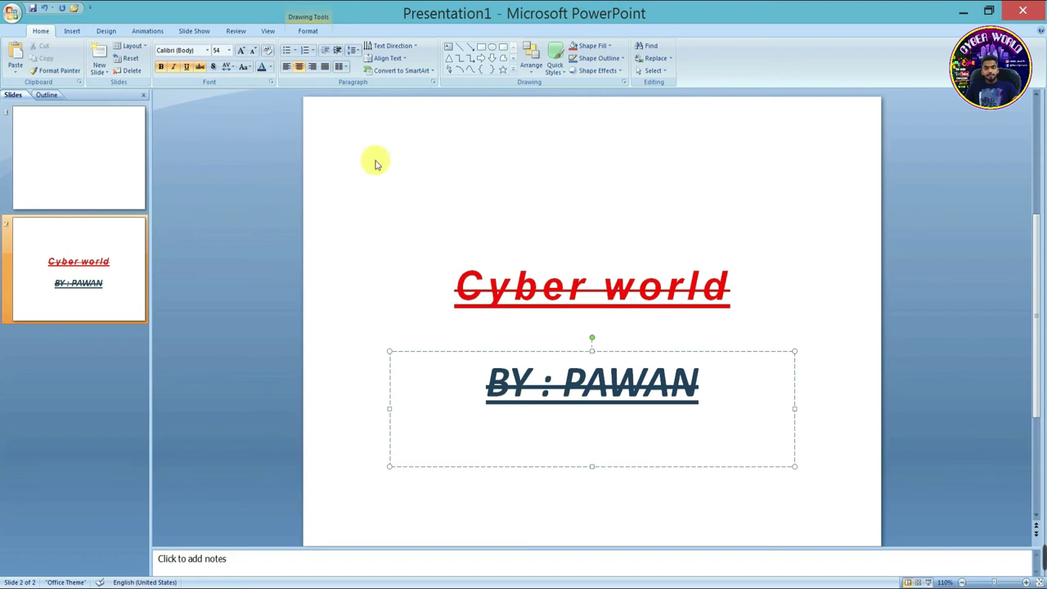
Step: Select the Cyber world title and apply Clear All Formatting
left_click(637, 287)
left_click_drag(731, 297, 396, 315)
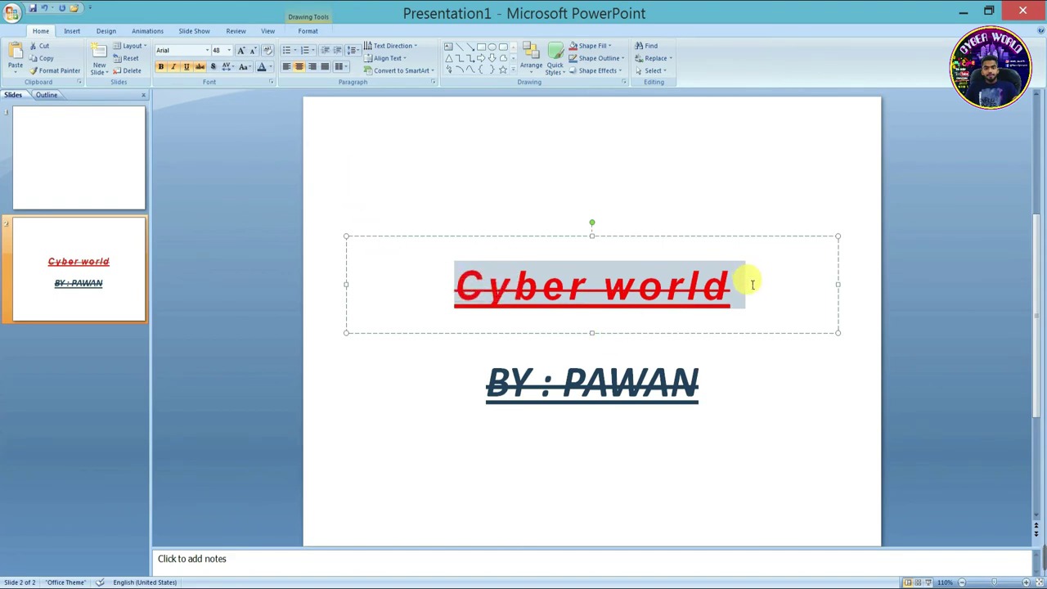
left_click_drag(748, 282, 242, 103)
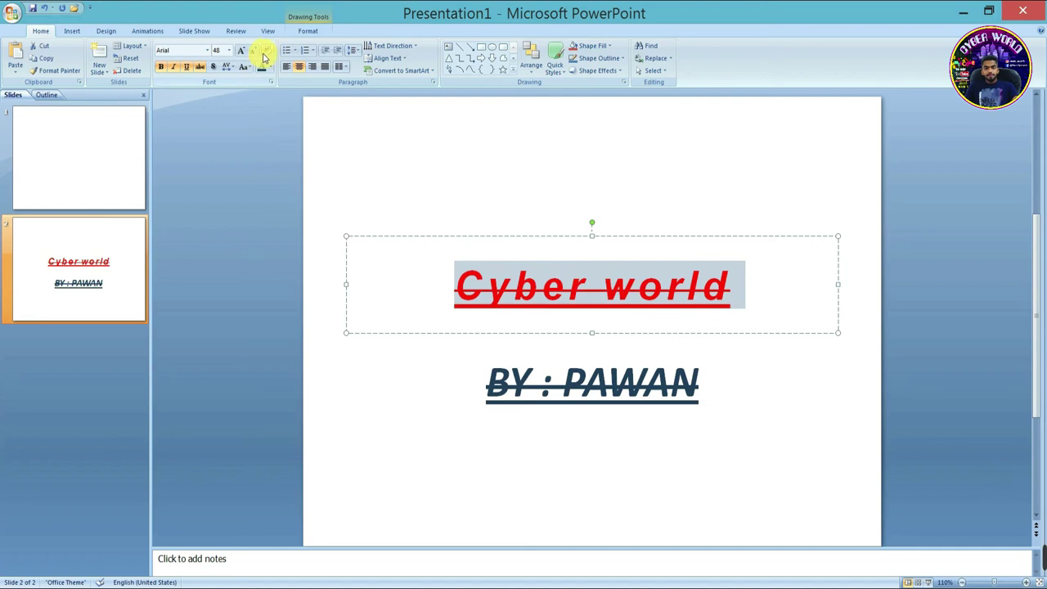
left_click(266, 54)
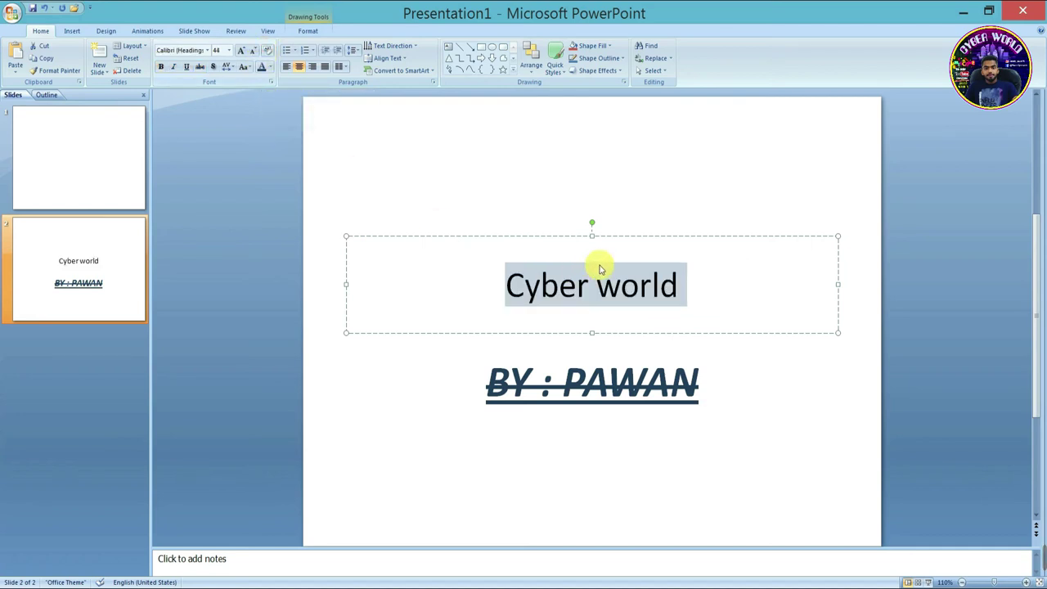
left_click(655, 294)
left_click(677, 290)
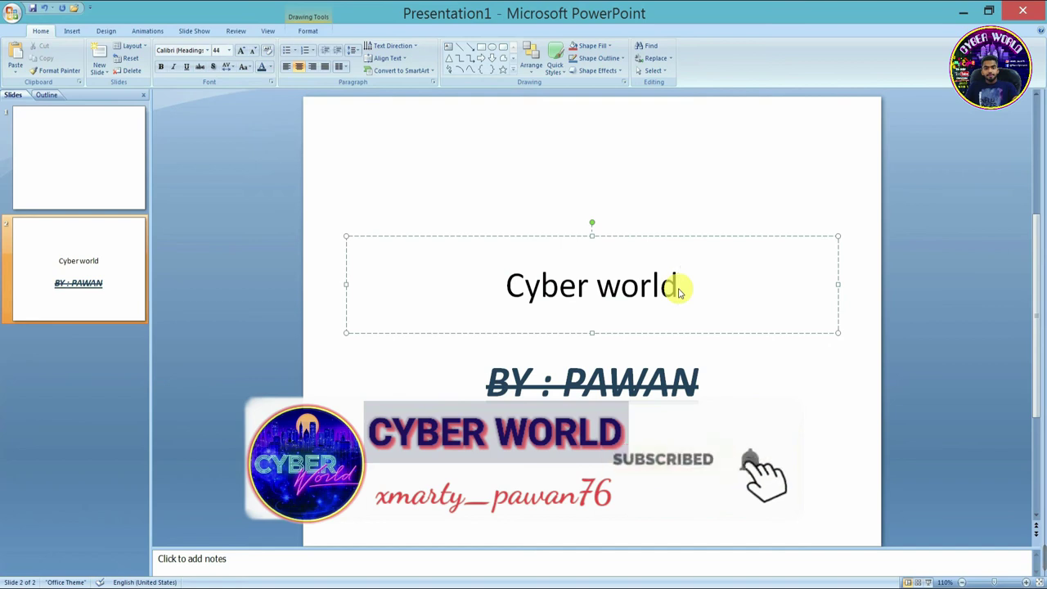
Step: Select the BY : PAWAN subtitle and apply Clear All Formatting
left_click(706, 389)
left_click_drag(706, 390, 422, 379)
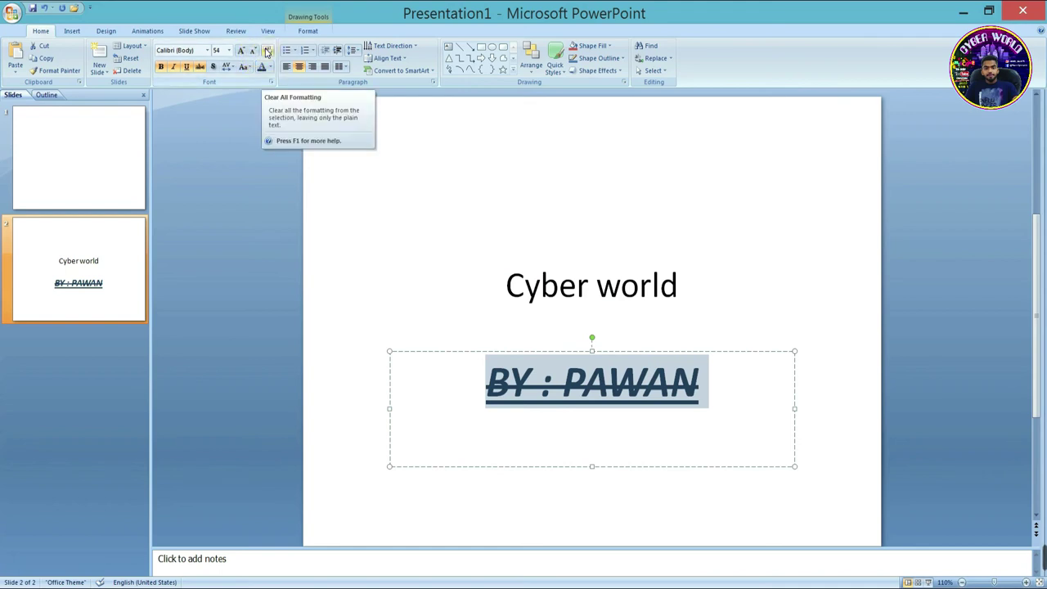
left_click(266, 52)
left_click(673, 401)
left_click(744, 288)
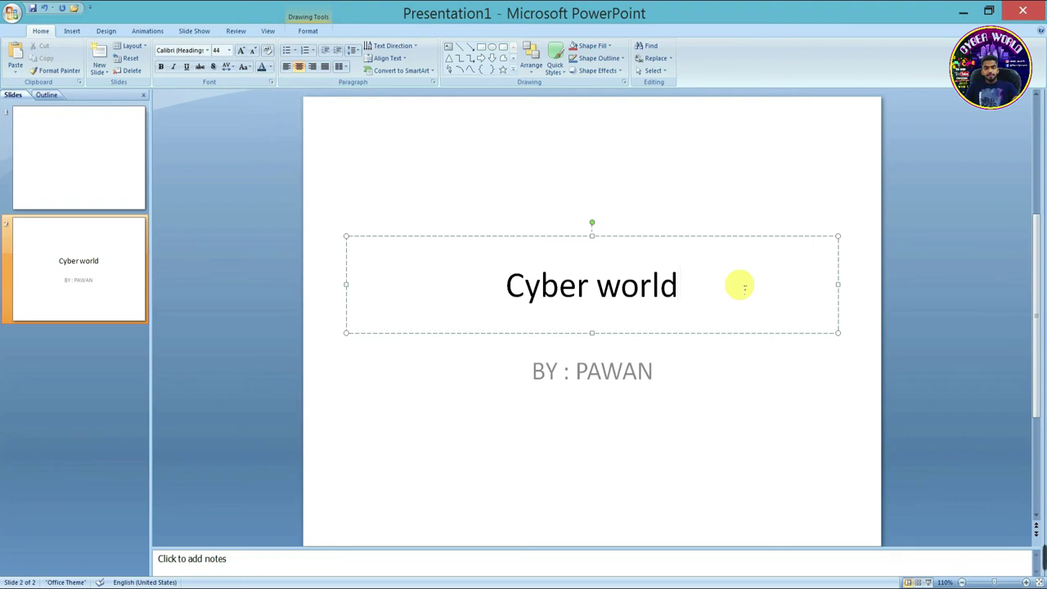
left_click(617, 413)
left_click(600, 307)
left_click(476, 382)
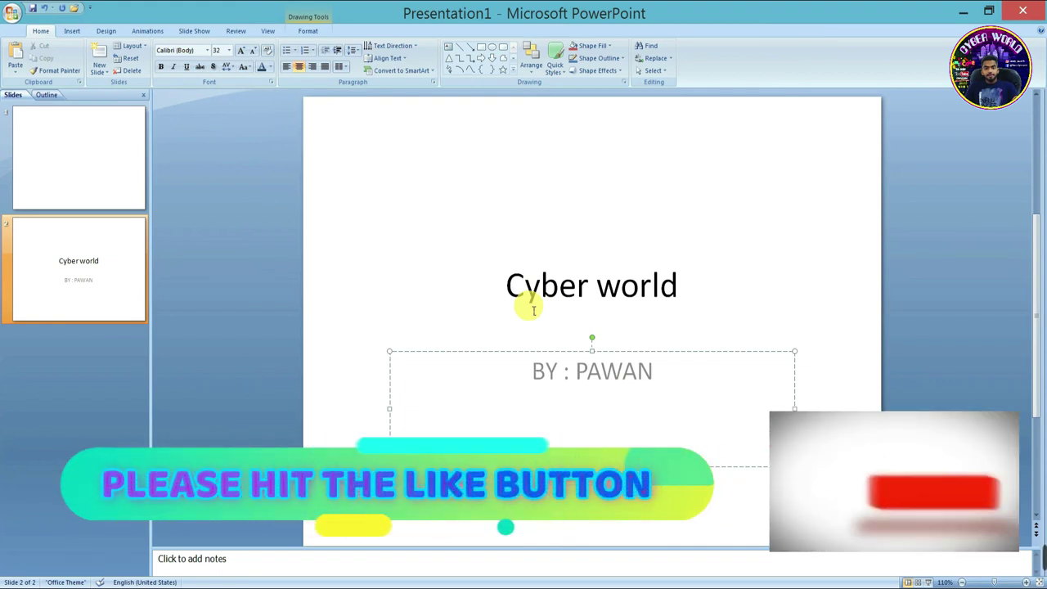
left_click(444, 229)
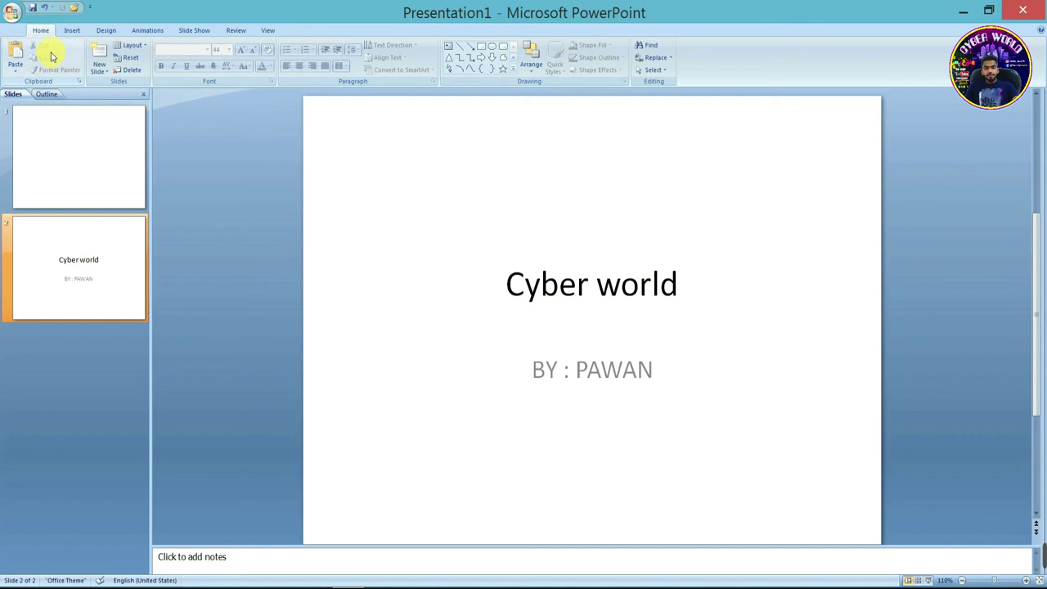
left_click(576, 283)
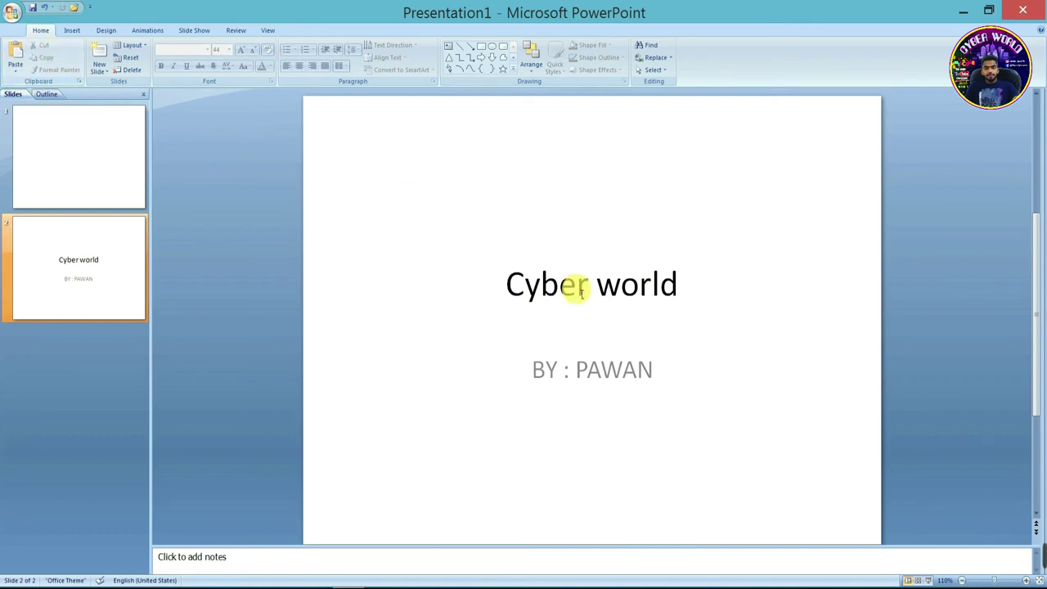
left_click(523, 195)
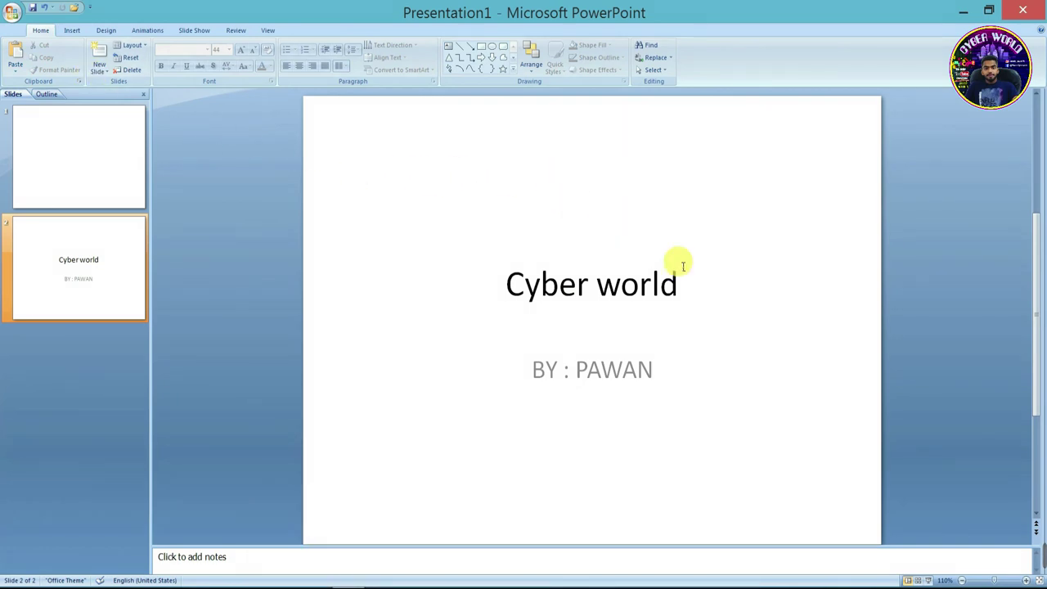
left_click(673, 293)
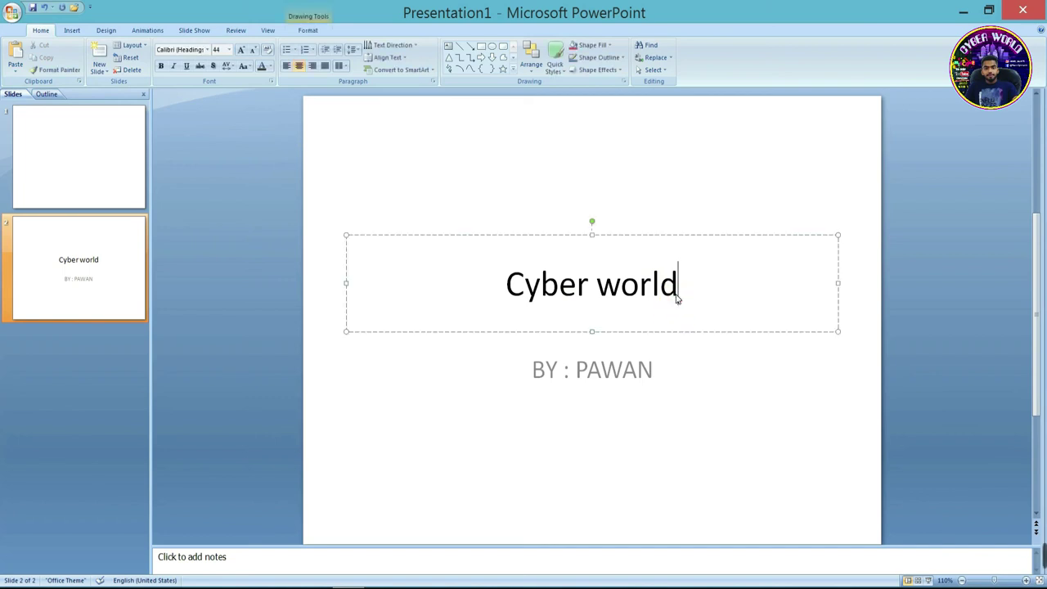
left_click_drag(595, 286, 688, 284)
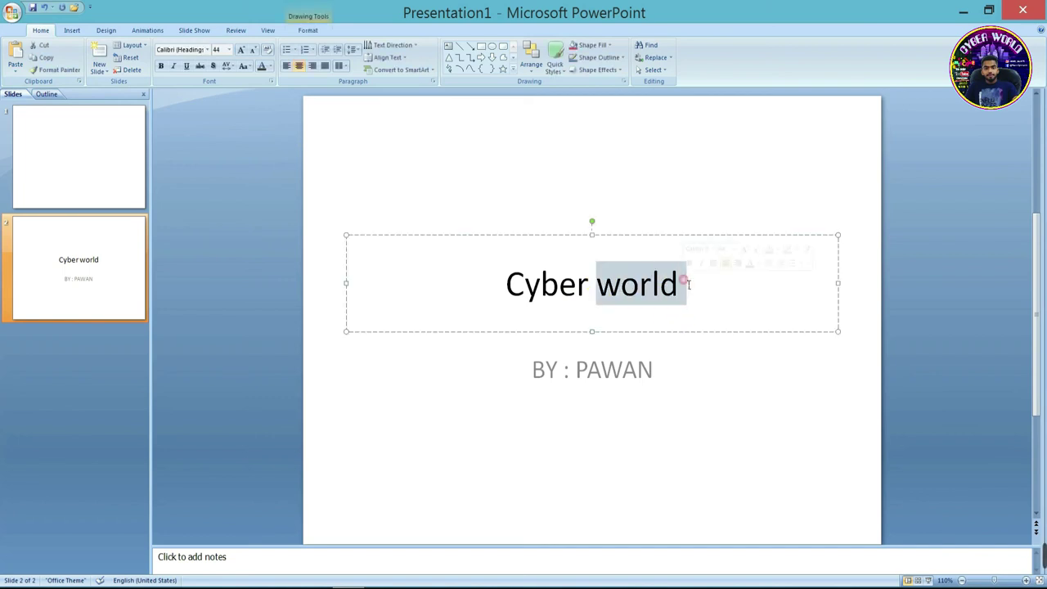
left_click(44, 47)
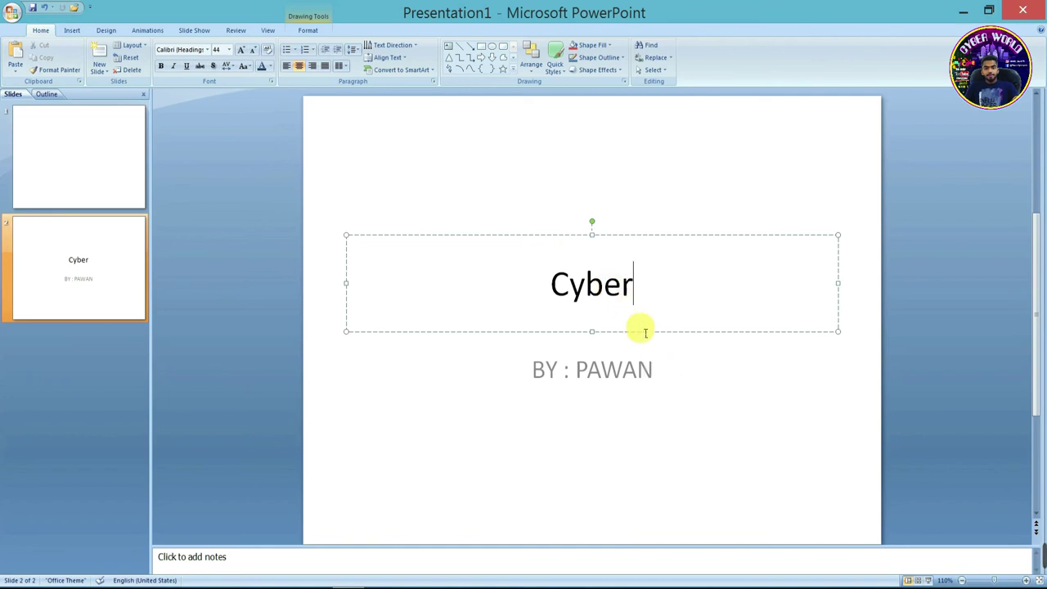
left_click(50, 155)
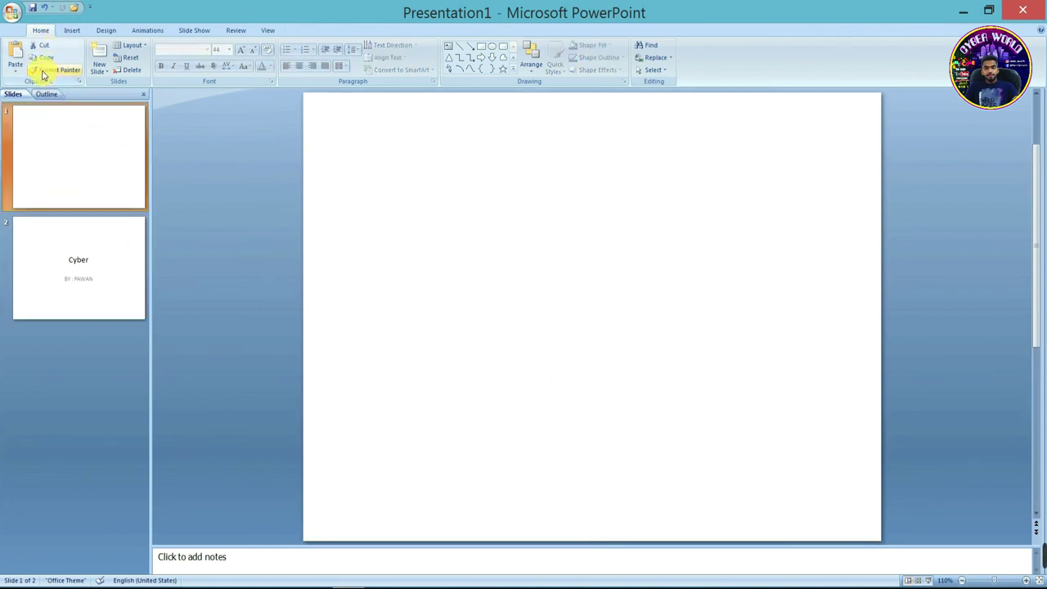
key("Down")
left_click(561, 276)
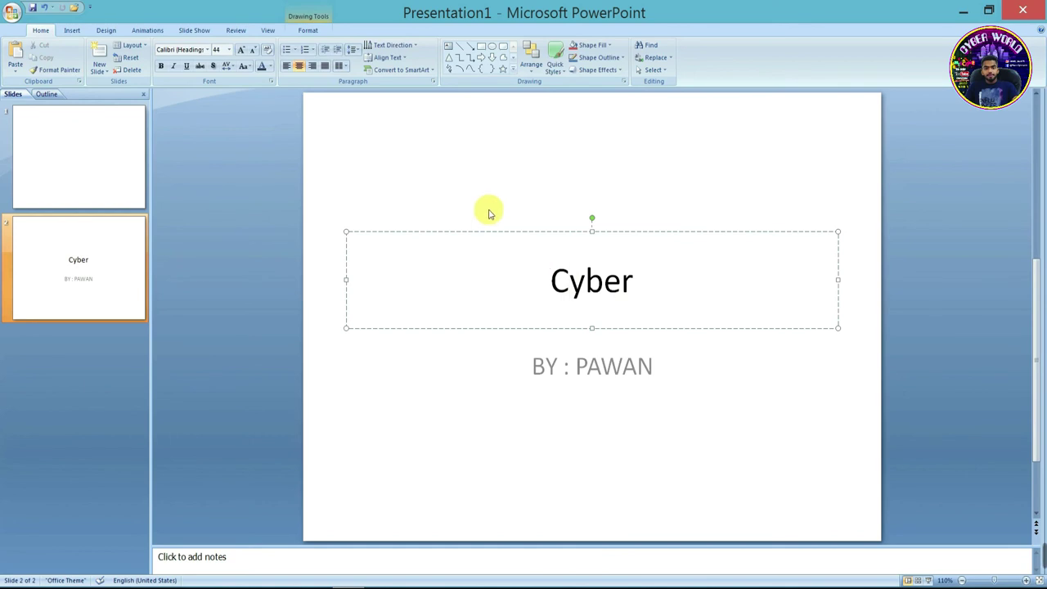
left_click(431, 203)
left_click(105, 182)
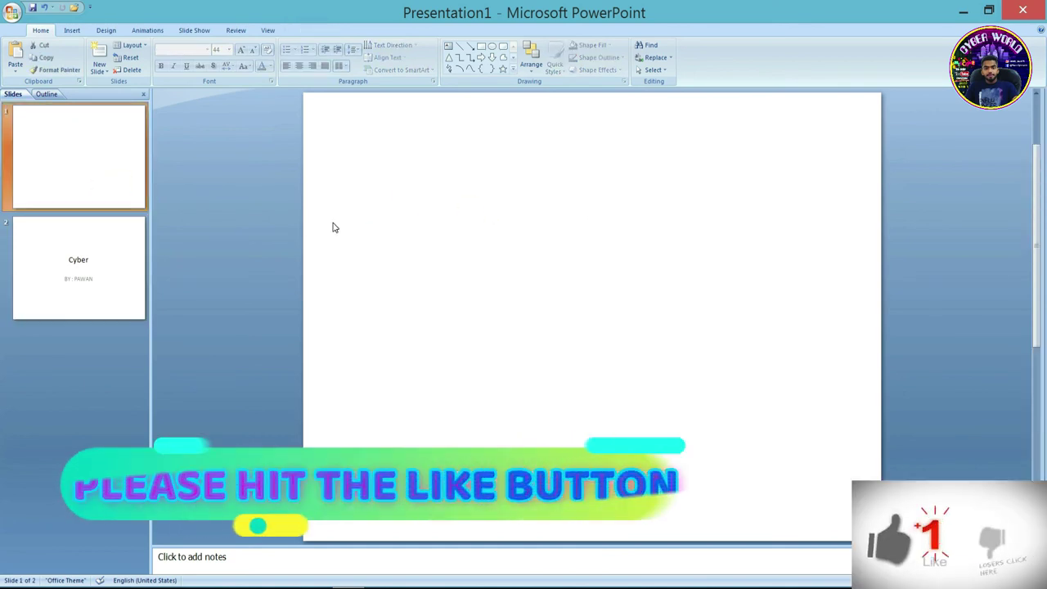
left_click(429, 226)
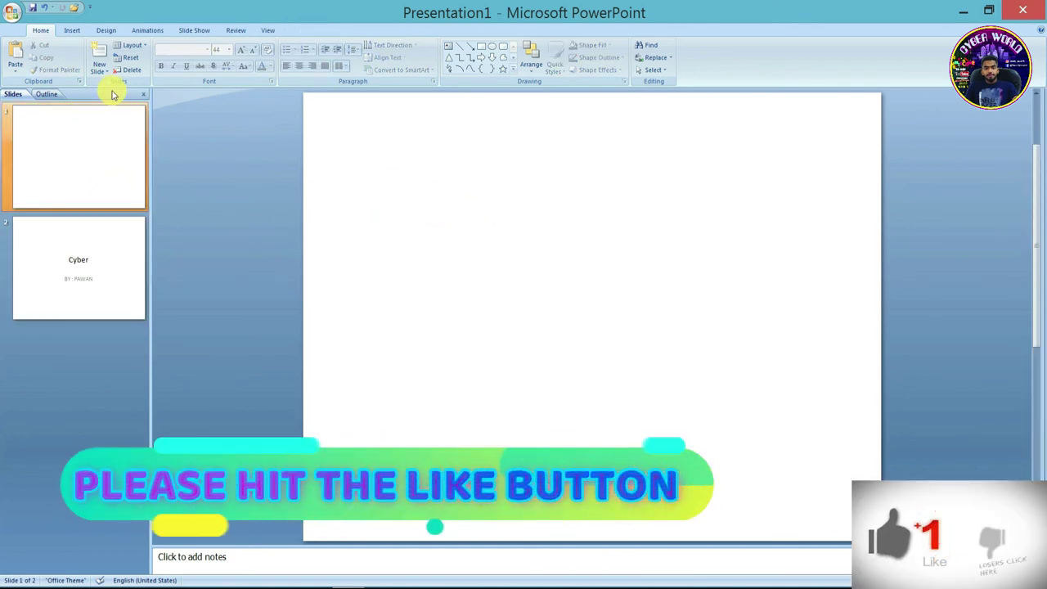
left_click(17, 54)
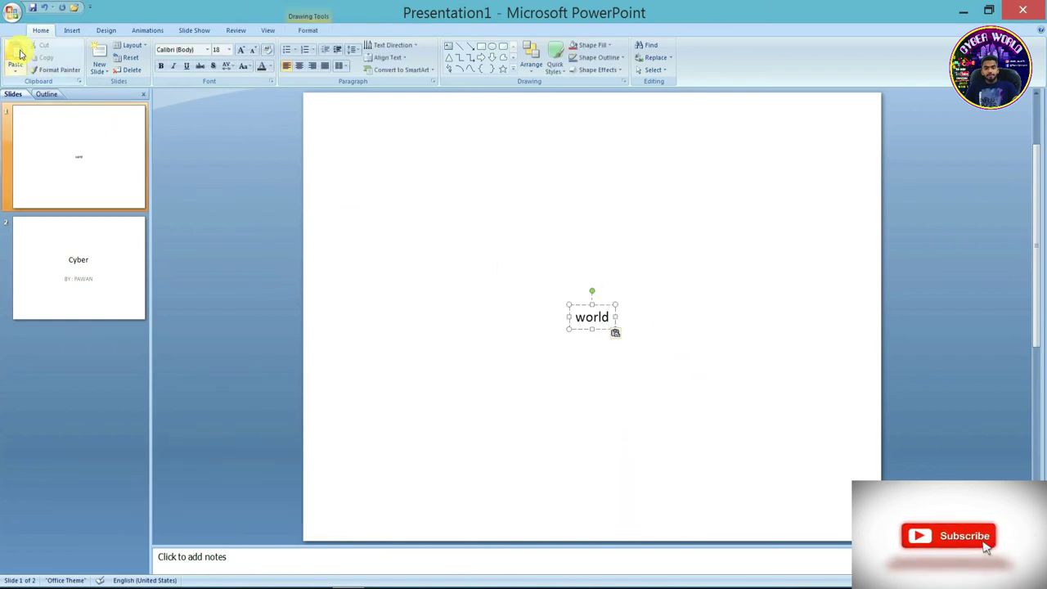
left_click(80, 286)
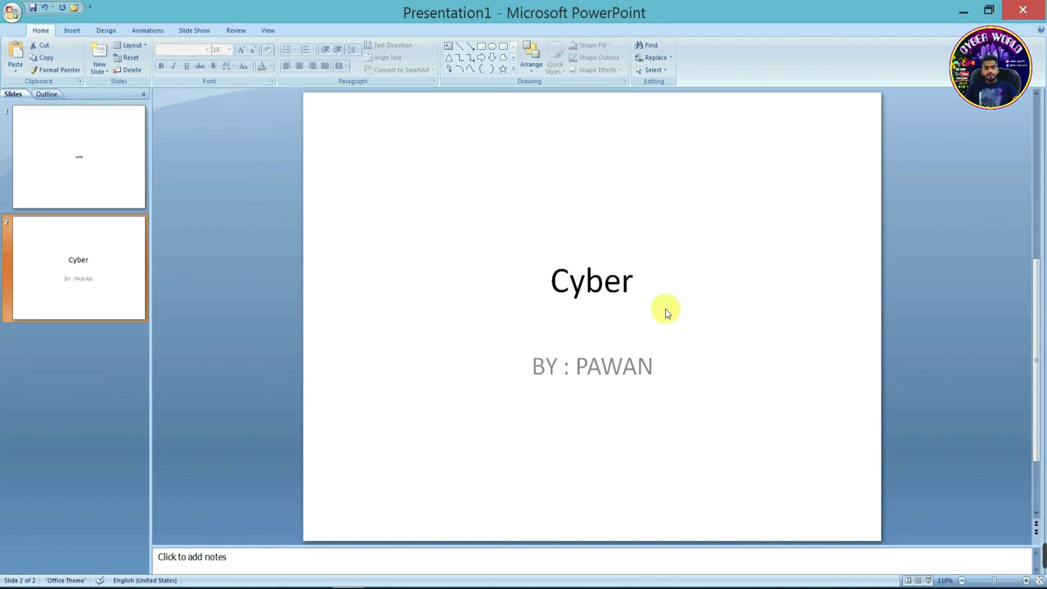
left_click(109, 176)
left_click(608, 321)
mouse_move(618, 306)
left_mouse_down()
mouse_move(766, 220)
mouse_move(761, 213)
left_mouse_up()
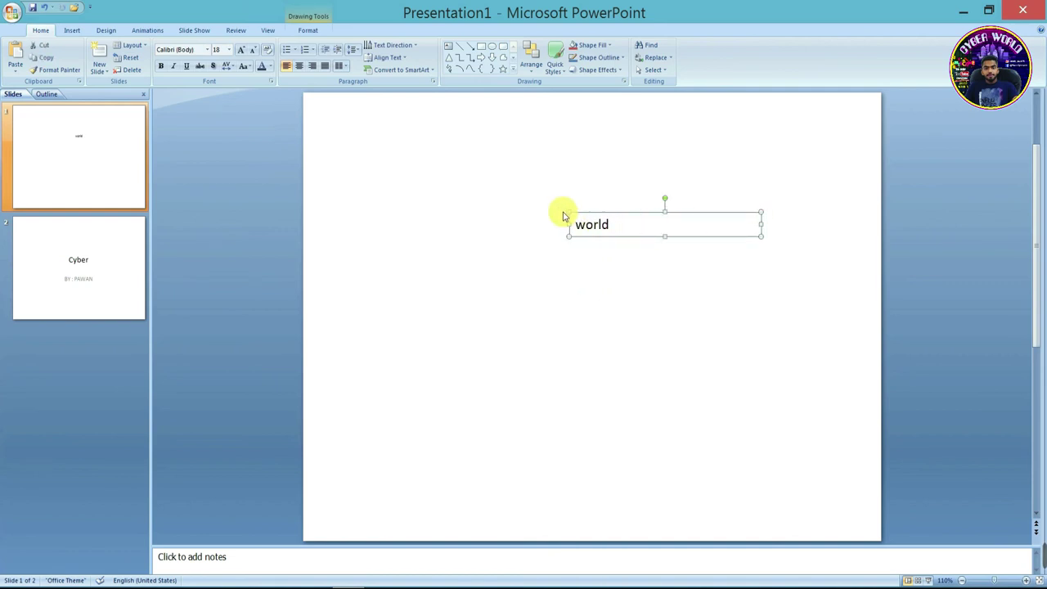
left_click(240, 51)
left_click(240, 51)
left_click(240, 50)
left_click(241, 51)
left_click(240, 51)
left_click(241, 51)
left_click(240, 50)
left_click(240, 50)
left_click(241, 51)
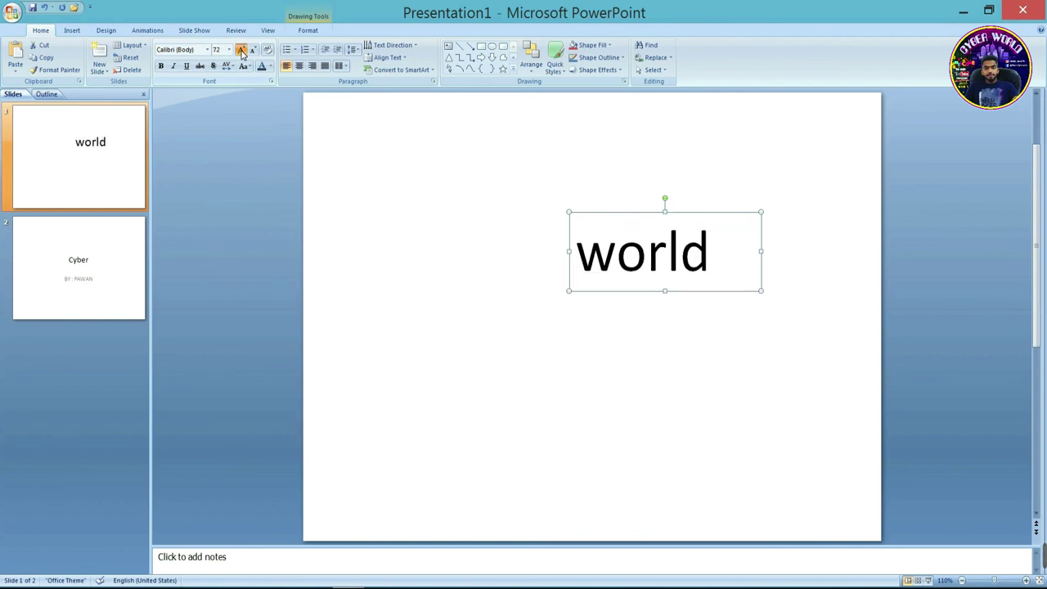
left_click(241, 50)
left_click(241, 51)
left_click_drag(664, 213, 577, 207)
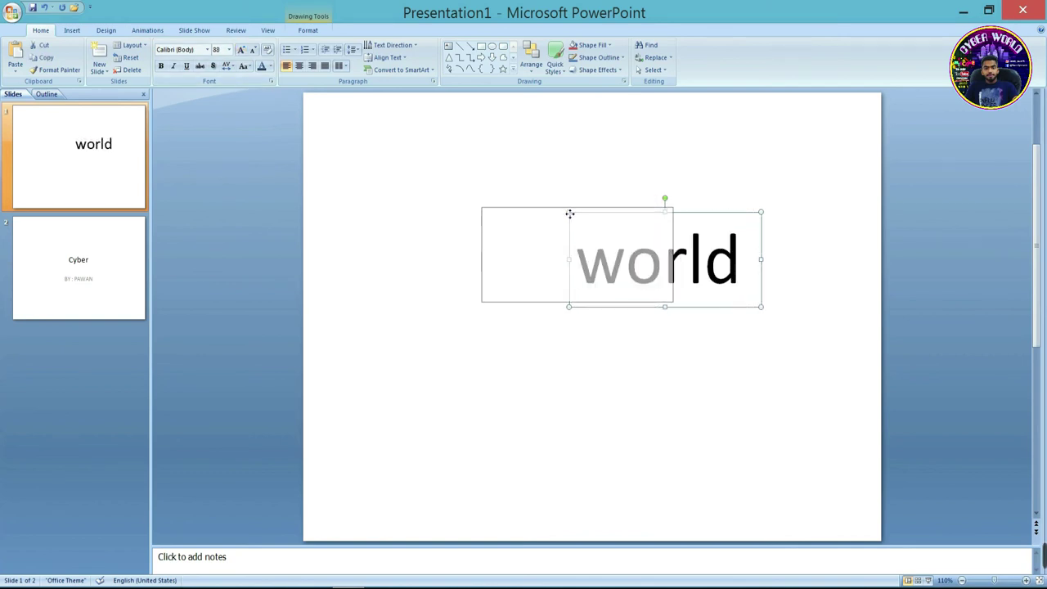
left_click(37, 115)
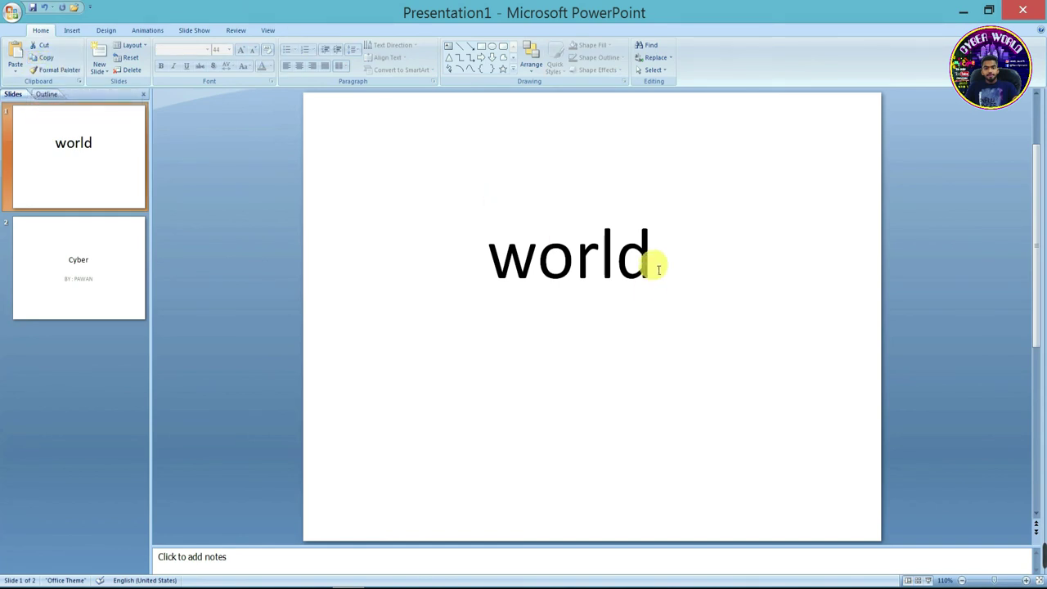
left_click_drag(659, 270, 461, 262)
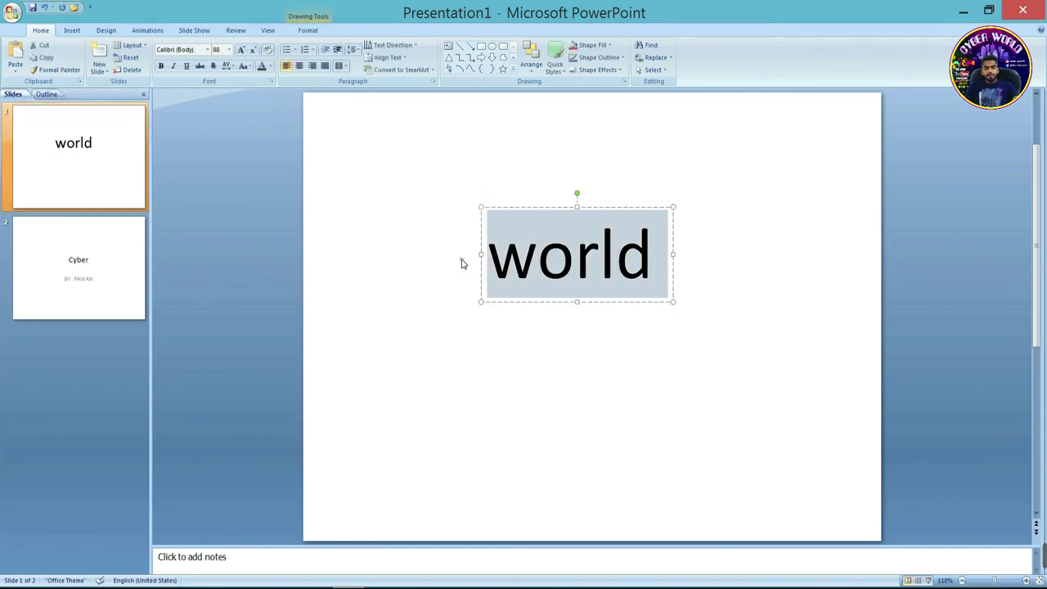
Step: Copy the word 'world' from slide 1
right_click(538, 272)
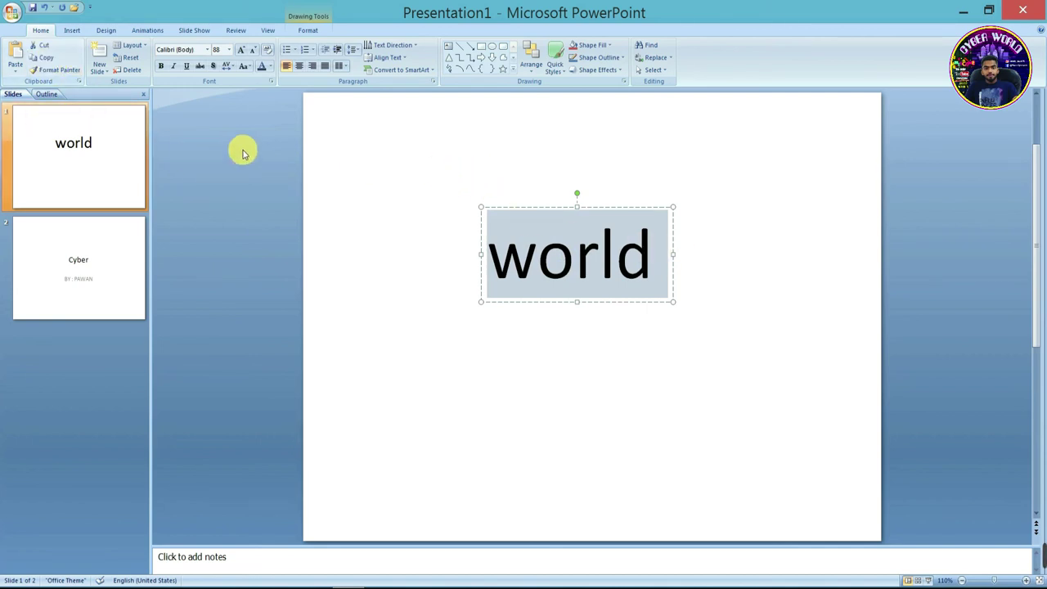
left_click(431, 215)
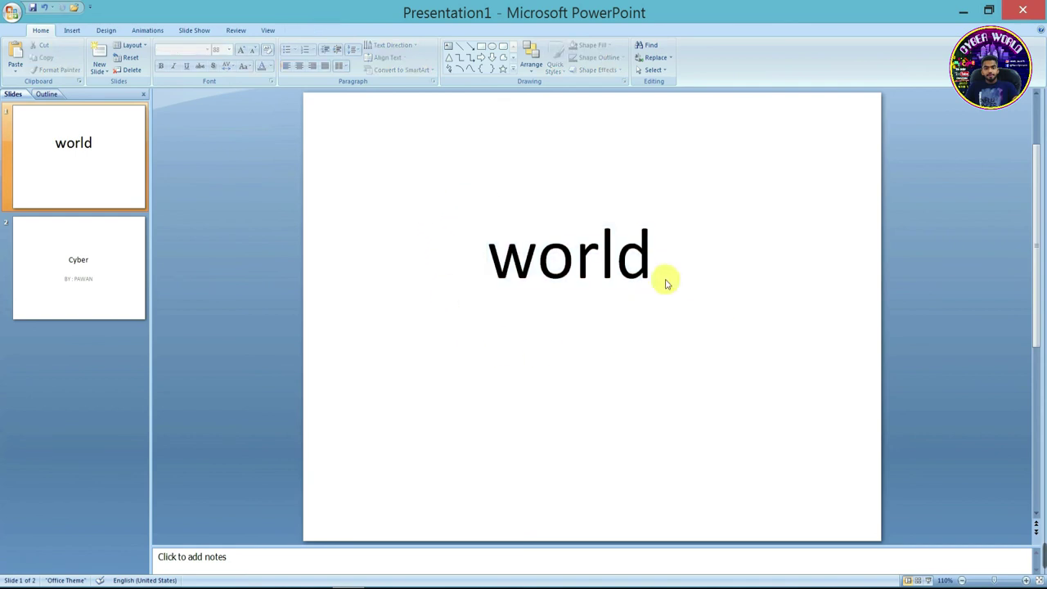
left_click(575, 272)
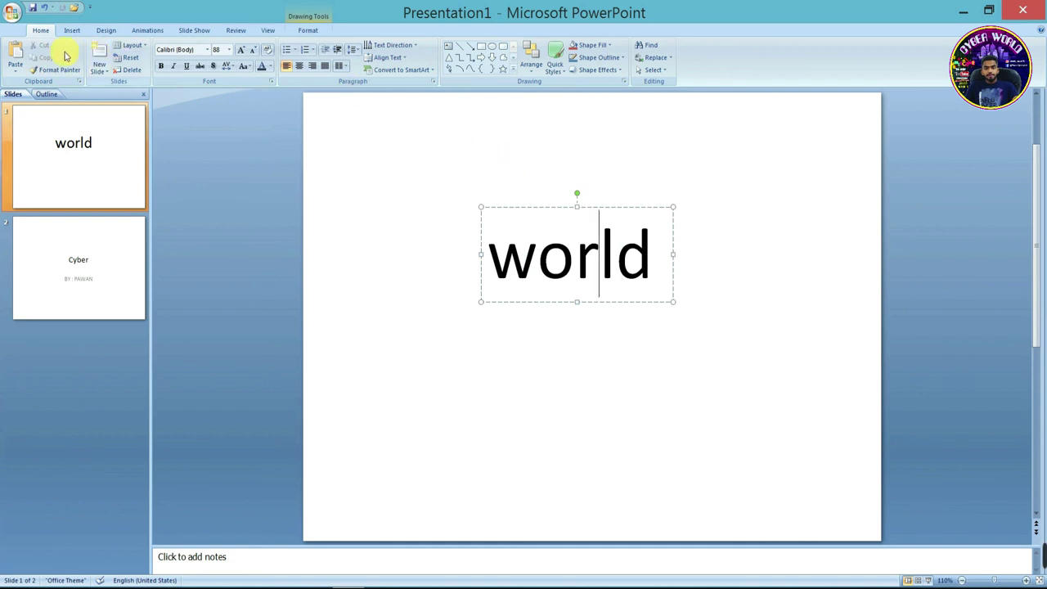
Step: Paste 'world' after 'Cyber' so slide 2's title reads 'Cyber world'
left_click(104, 259)
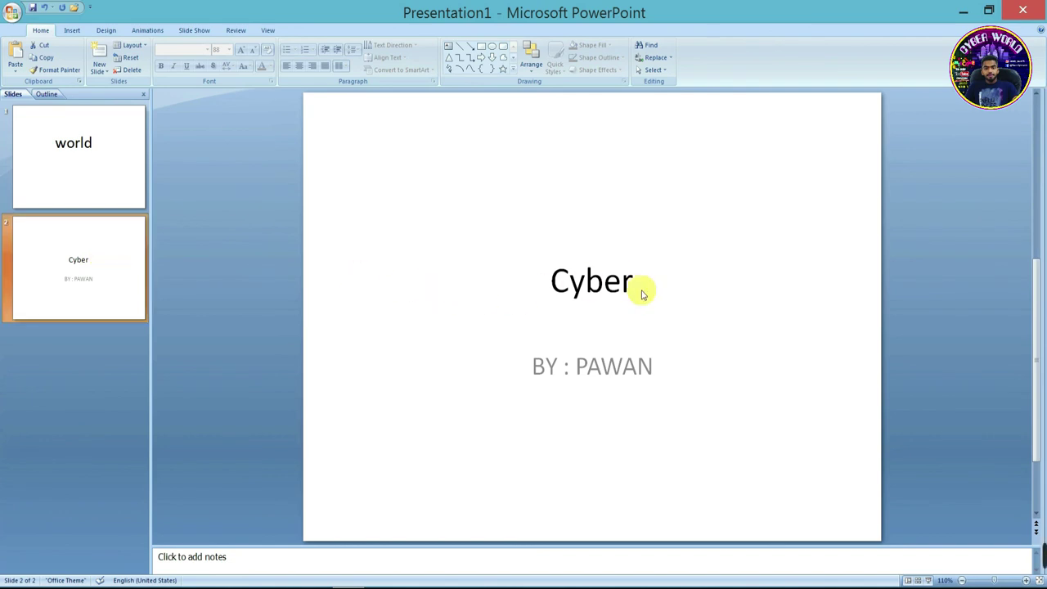
left_click(642, 287)
left_click(641, 286)
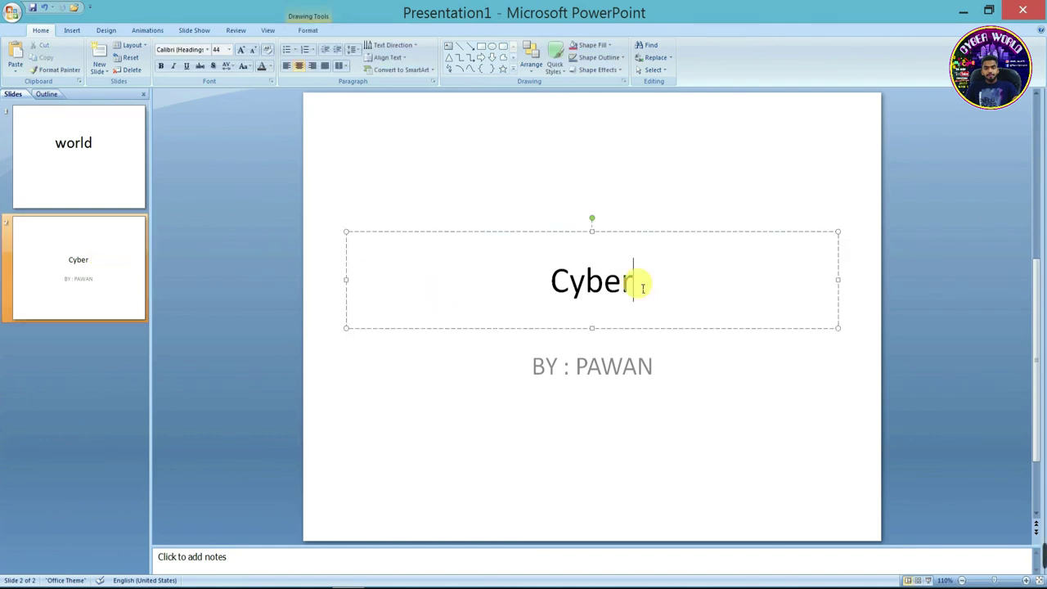
left_click(17, 55)
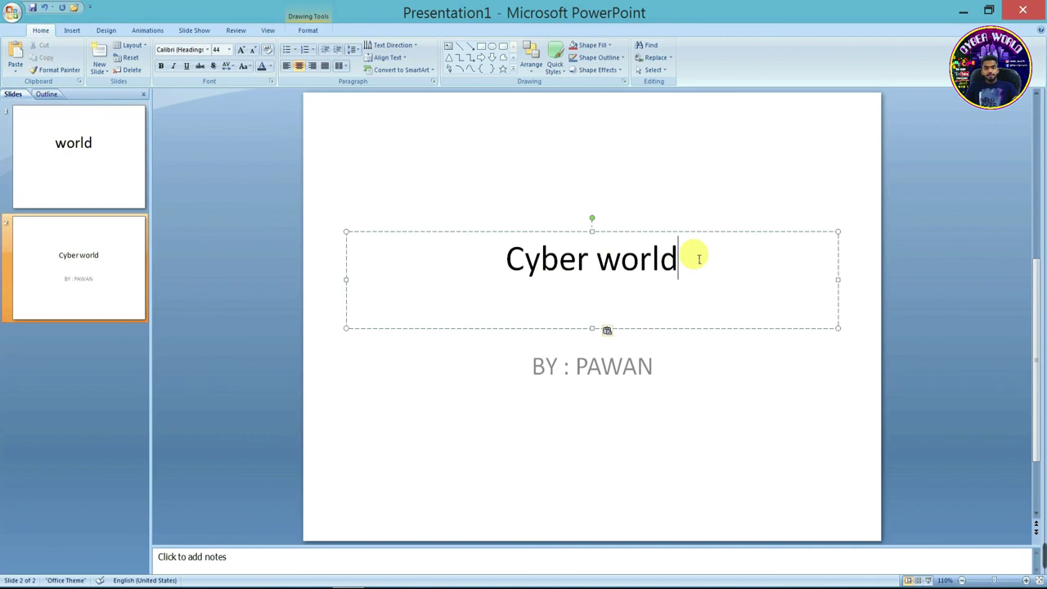
left_click(524, 221)
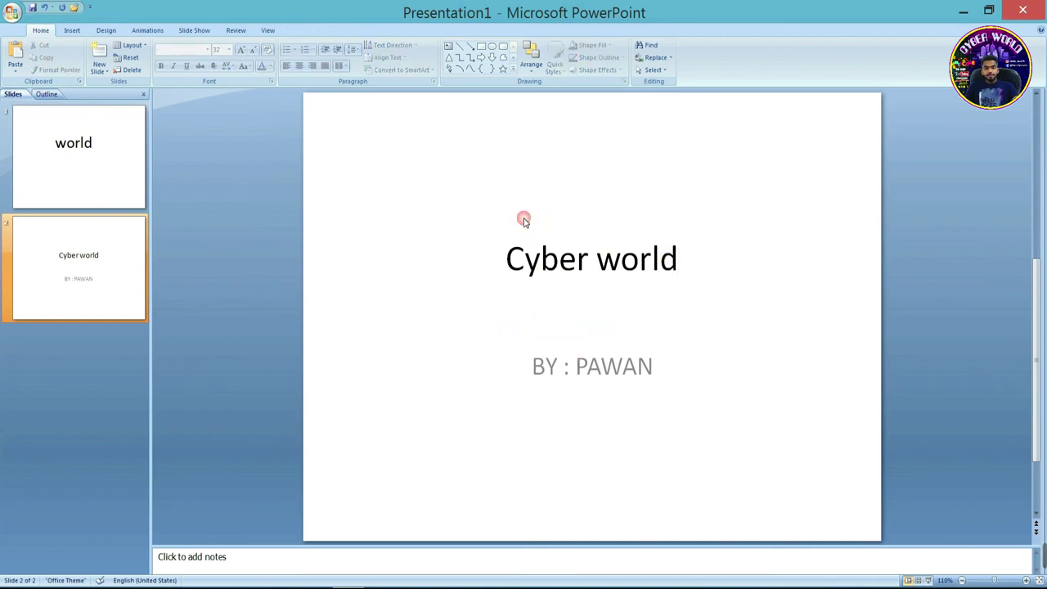
left_click(573, 266)
key("ctrl+z")
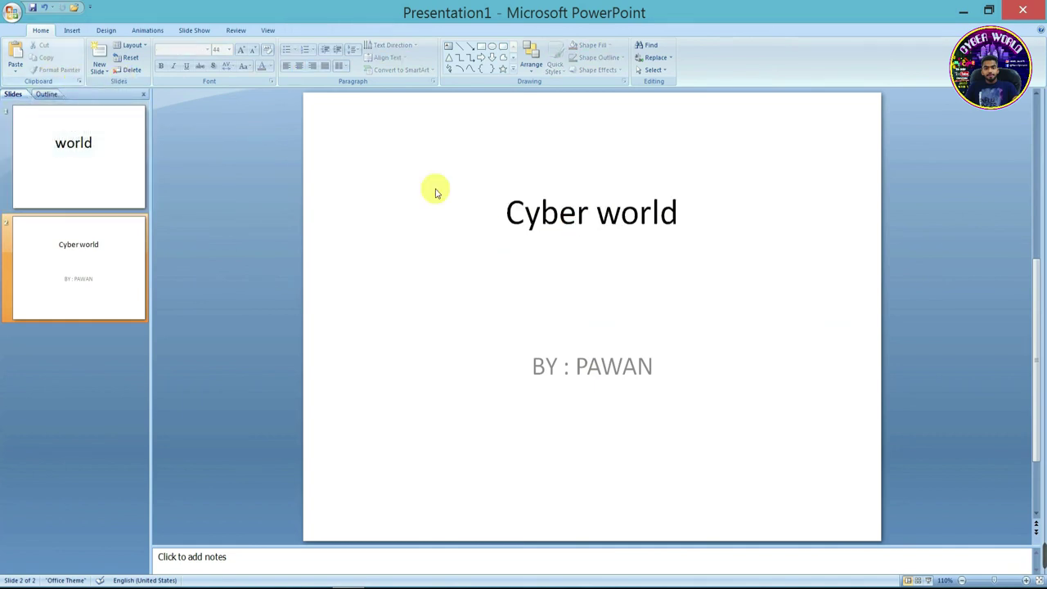
Step: Enlarge the 'Cyber world' title text from 44 to 72 pt
left_click(631, 213)
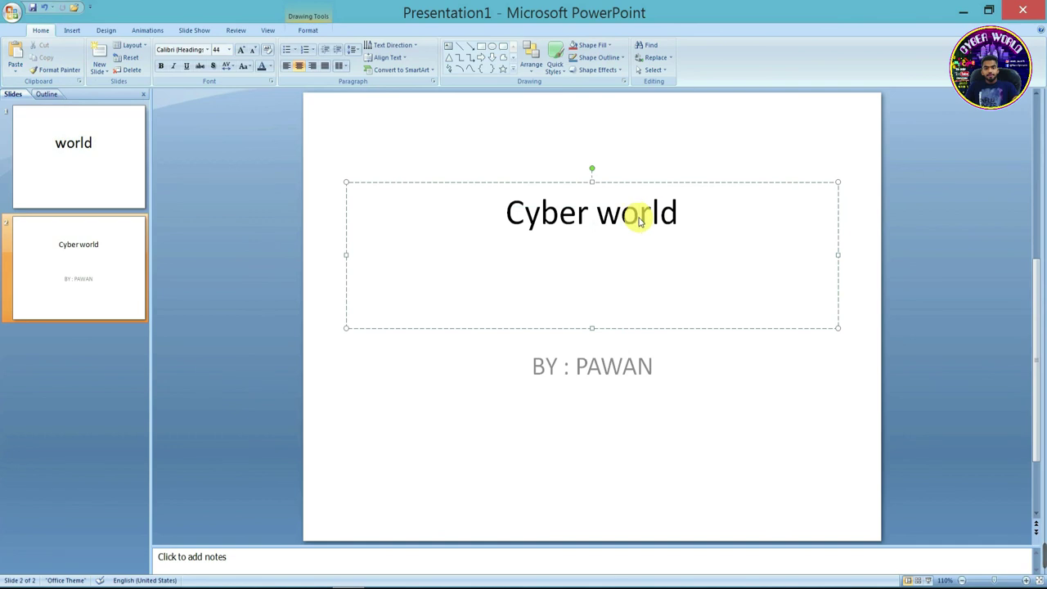
left_click_drag(687, 219, 547, 221)
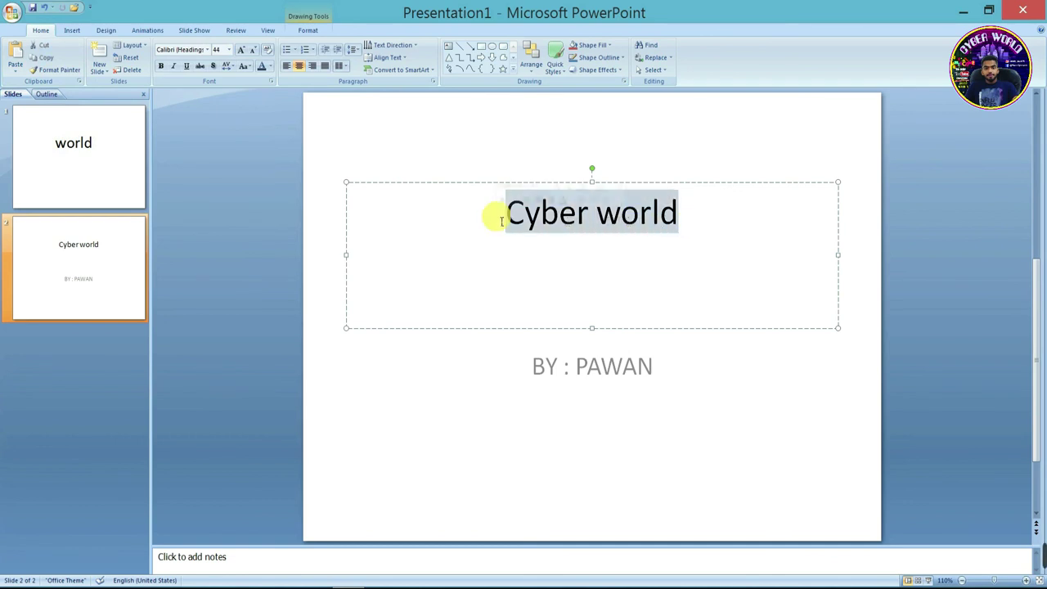
key("ctrl+shift+period")
key("ctrl+shift+period")
left_click_drag(700, 216, 468, 219)
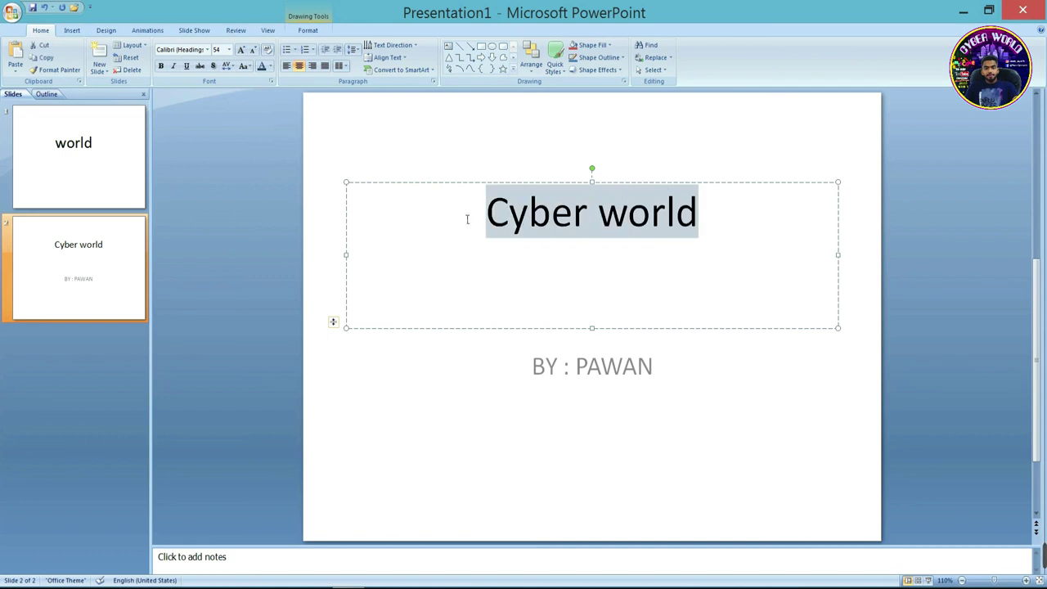
left_click(241, 50)
left_click(240, 50)
left_click(241, 50)
Step: Make the title bold, italic, underlined, struck through, shadowed and red
left_click(161, 68)
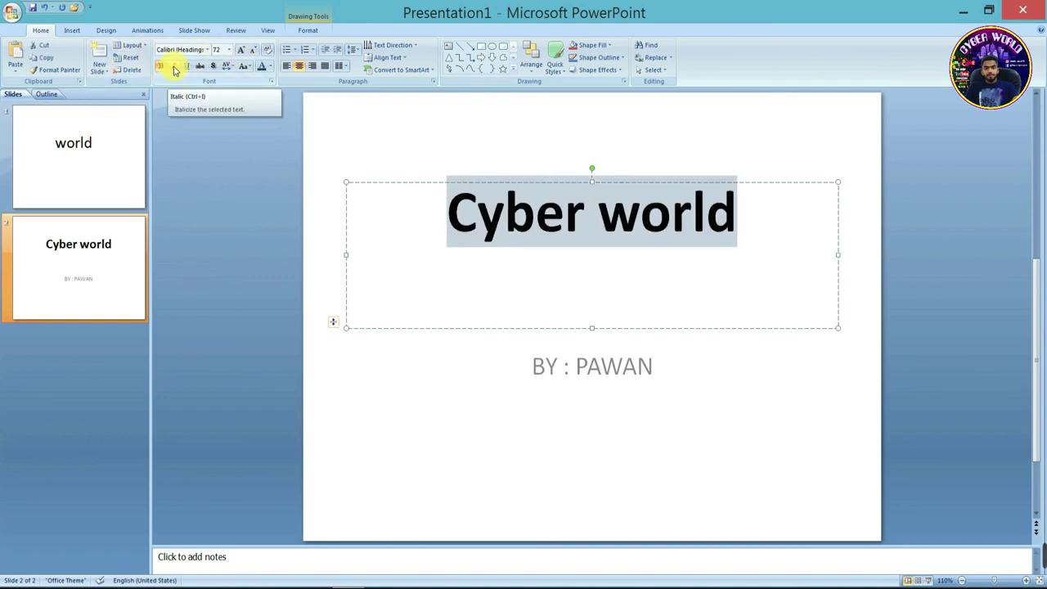
left_click(174, 67)
left_click(187, 66)
left_click(201, 67)
left_click(214, 70)
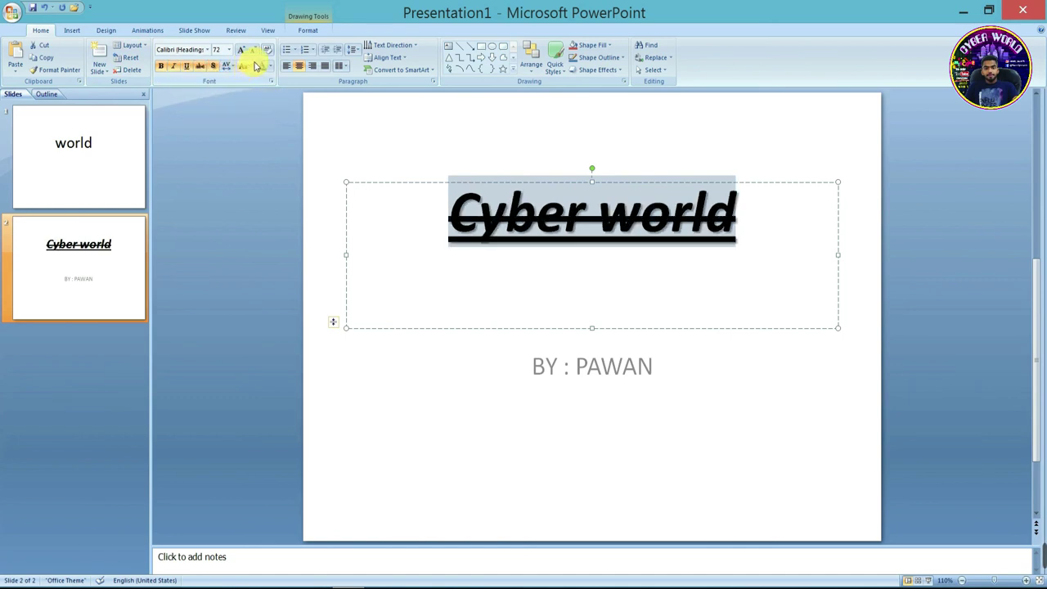
left_click(269, 67)
left_click(275, 155)
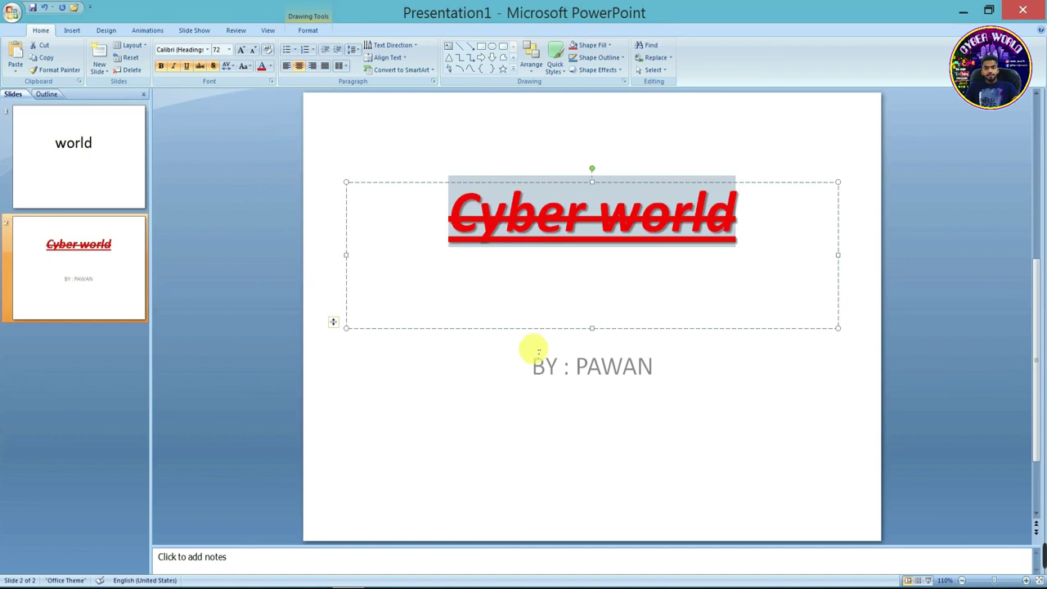
left_click(538, 353)
left_click(584, 214)
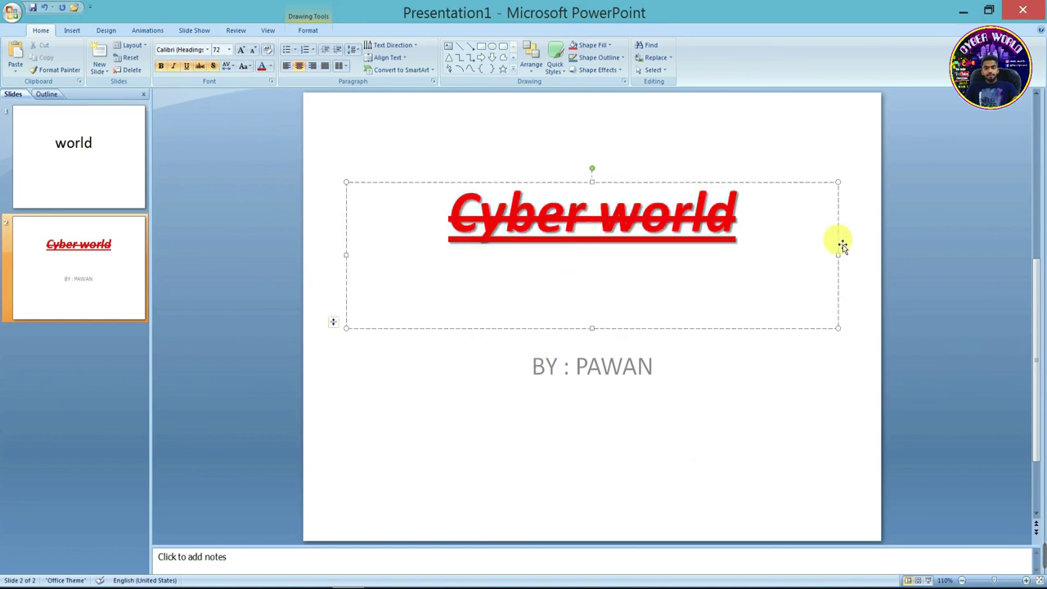
left_click(624, 368)
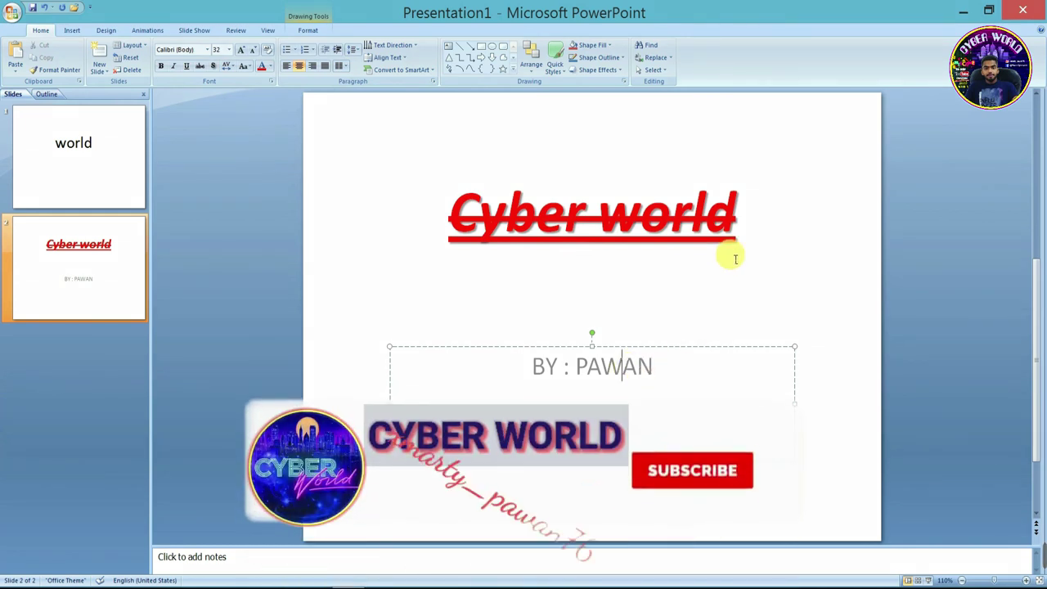
left_click(742, 244)
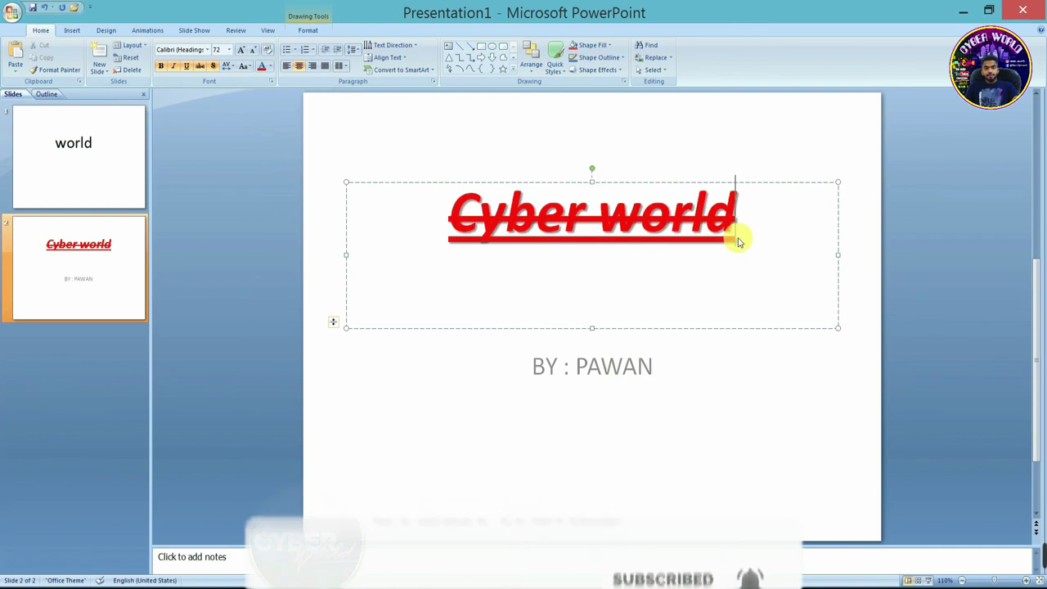
Step: Apply the title's red bold italic underlined style to 'BY : PAWAN' using Format Painter
left_click_drag(714, 238, 540, 232)
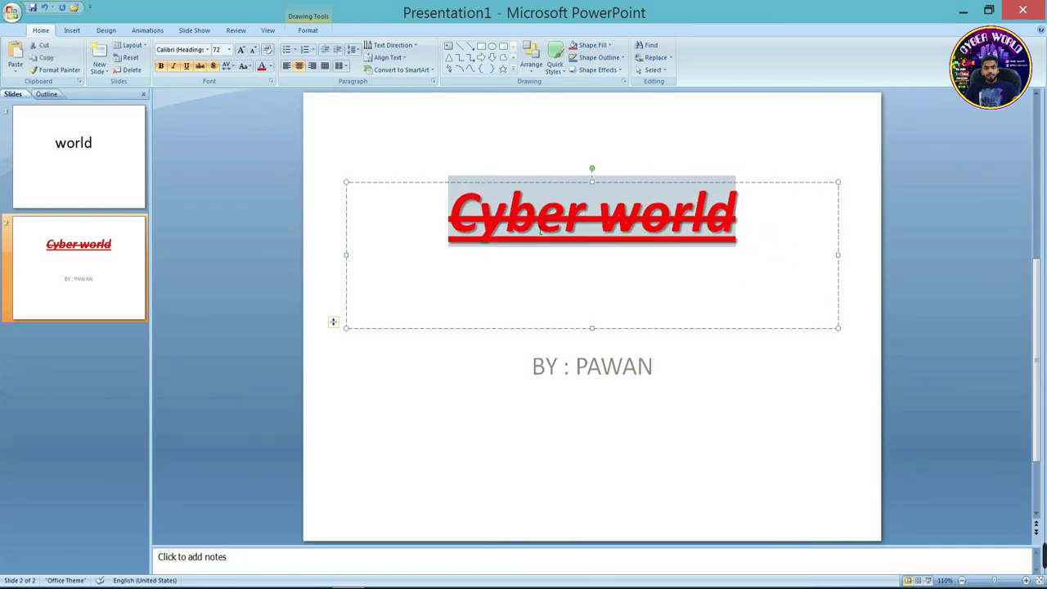
left_click(59, 74)
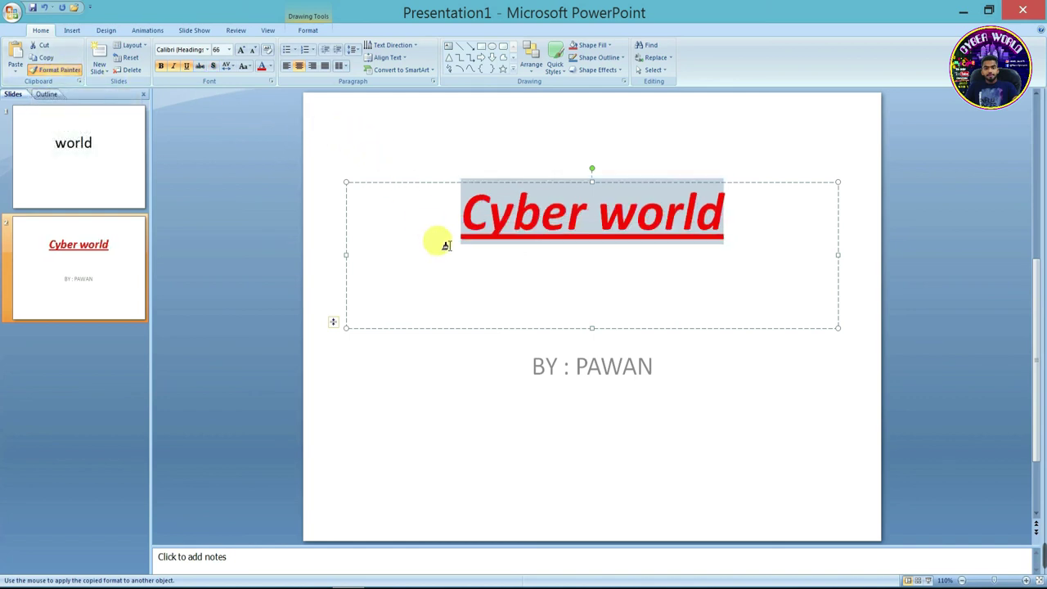
left_click(683, 362)
left_click_drag(644, 364, 552, 363)
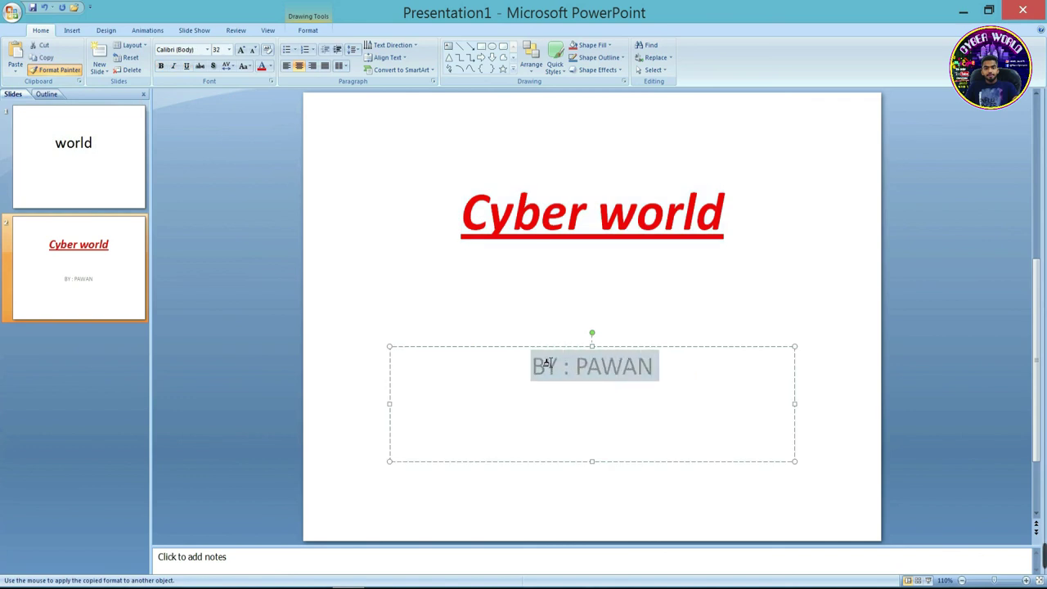
left_click_drag(546, 363, 539, 362)
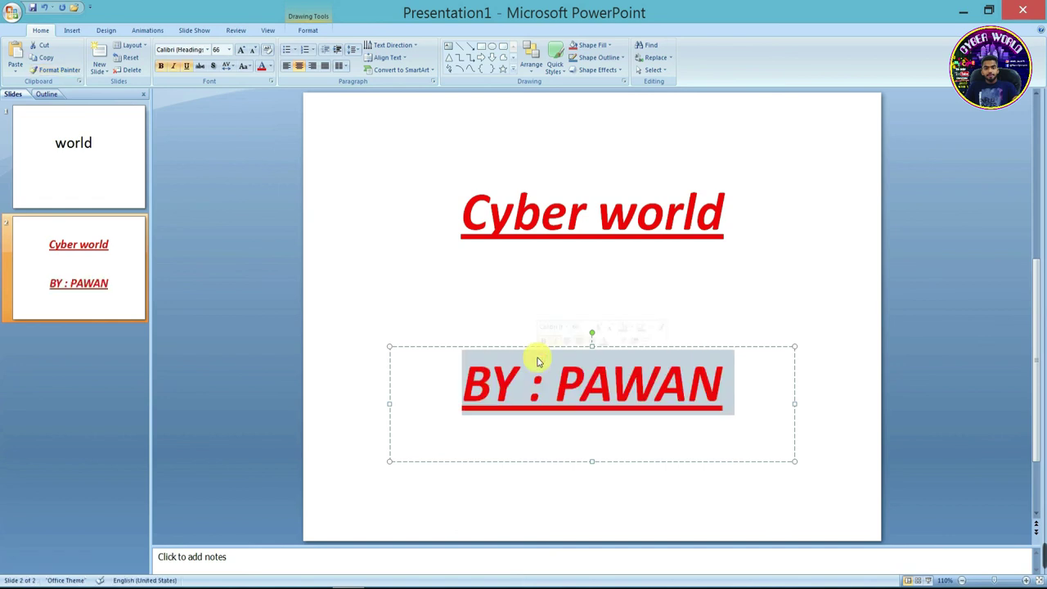
left_click(750, 297)
left_click(743, 400)
left_click_drag(742, 385, 586, 340)
left_click(653, 305)
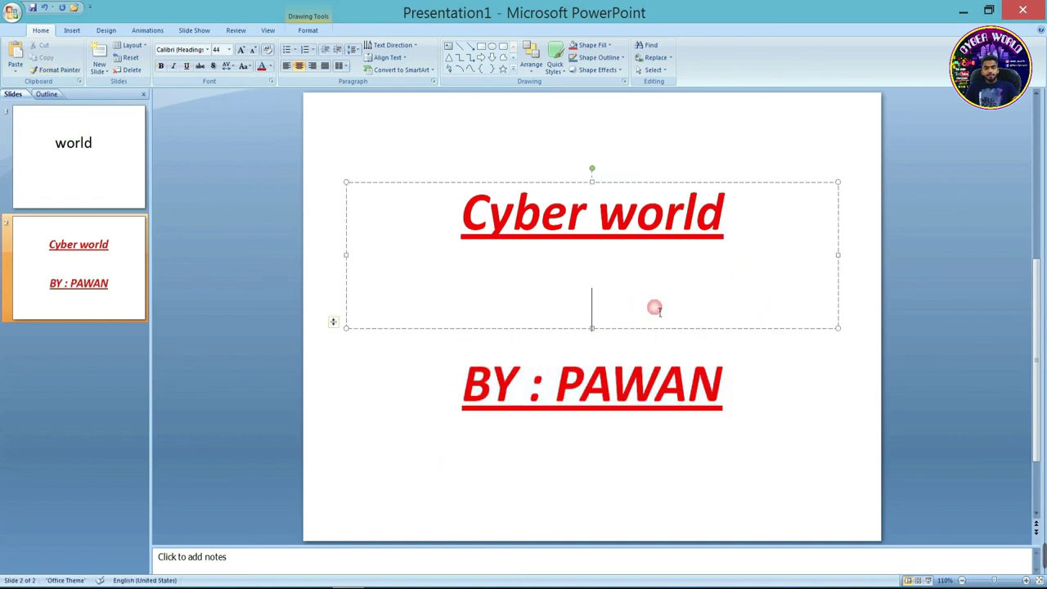
left_click(427, 157)
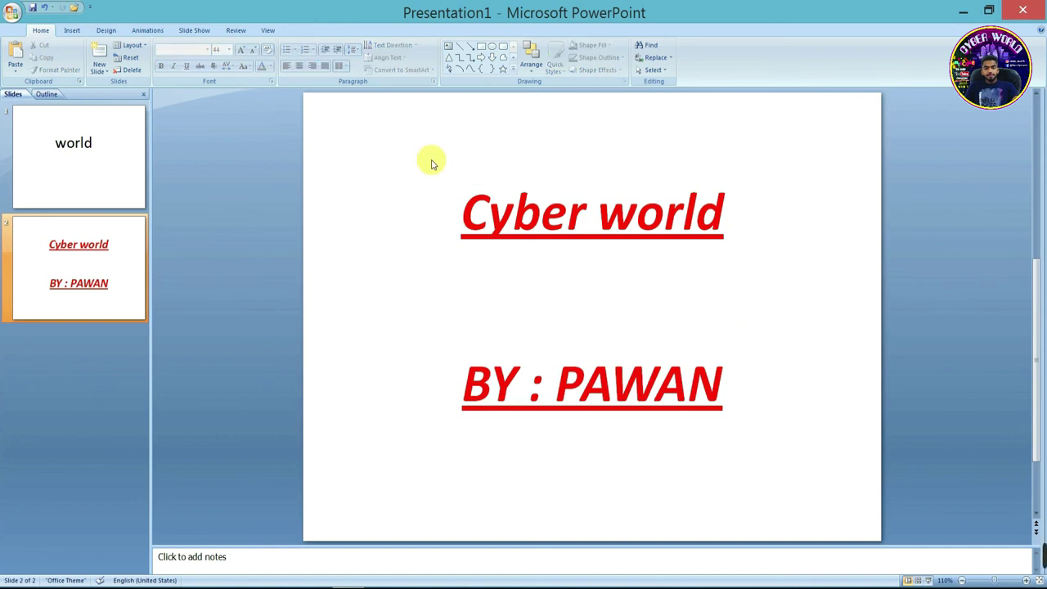